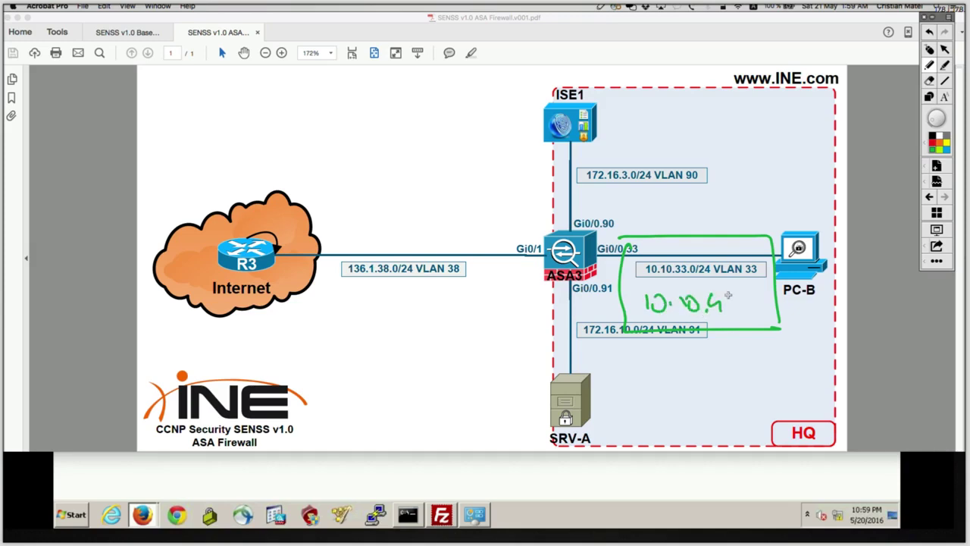
Add /24 to the handwritten address and sketch green paths between ASA3 and the Internet cloud.
{"action": "left_click_drag", "start_coordinate": [817, 293], "coordinate": [809, 324]}
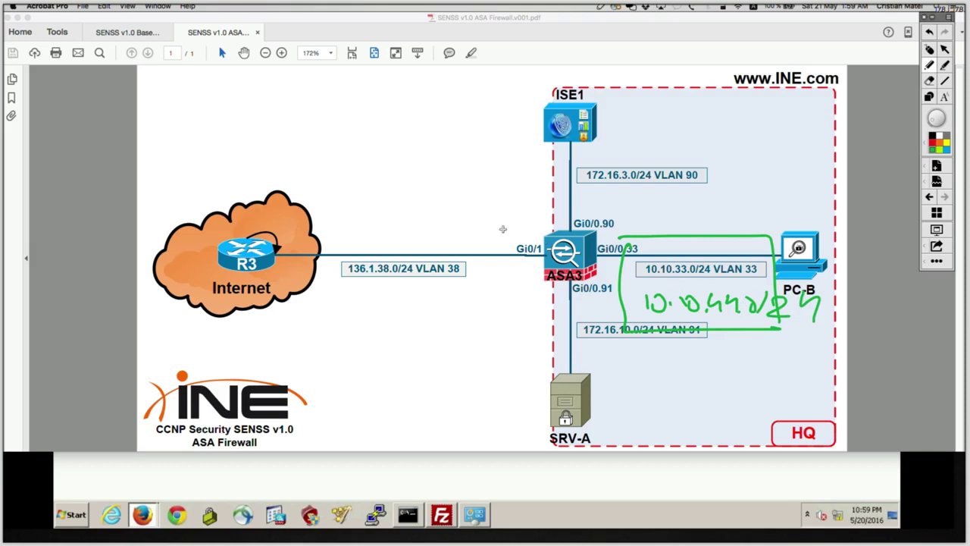
{"action": "mouse_move", "coordinate": [626, 235]}
{"action": "left_mouse_down"}
{"action": "mouse_move", "coordinate": [541, 200]}
{"action": "mouse_move", "coordinate": [341, 206]}
{"action": "mouse_move", "coordinate": [303, 221]}
{"action": "mouse_move", "coordinate": [325, 226]}
{"action": "mouse_move", "coordinate": [366, 191]}
{"action": "mouse_move", "coordinate": [449, 172]}
{"action": "mouse_move", "coordinate": [464, 191]}
{"action": "left_mouse_up"}
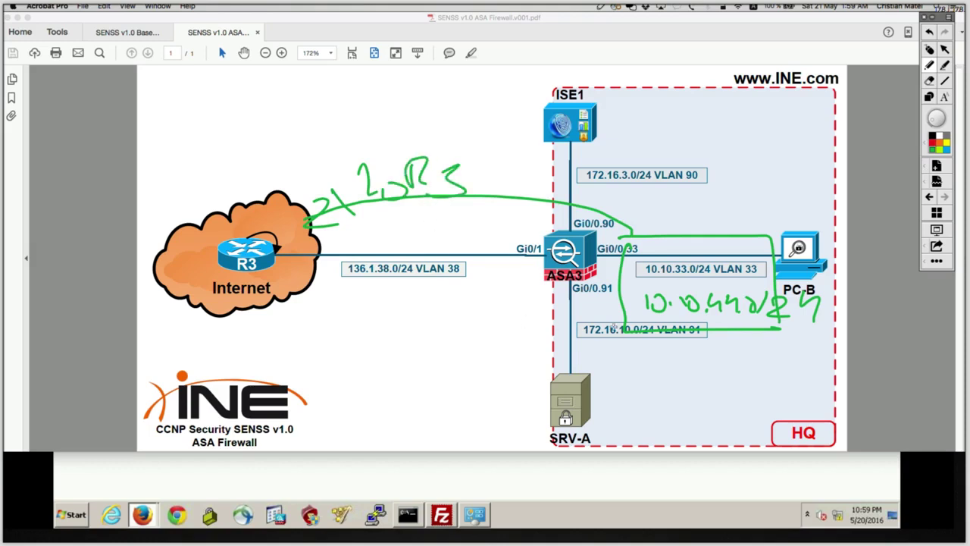
{"action": "mouse_move", "coordinate": [622, 330]}
{"action": "left_mouse_down"}
{"action": "mouse_move", "coordinate": [462, 355]}
{"action": "mouse_move", "coordinate": [276, 327]}
{"action": "mouse_move", "coordinate": [301, 318]}
{"action": "mouse_move", "coordinate": [265, 306]}
{"action": "left_mouse_up"}
{"action": "mouse_move", "coordinate": [328, 313]}
{"action": "left_mouse_down"}
{"action": "mouse_move", "coordinate": [509, 335]}
{"action": "mouse_move", "coordinate": [503, 305]}
{"action": "left_mouse_up"}
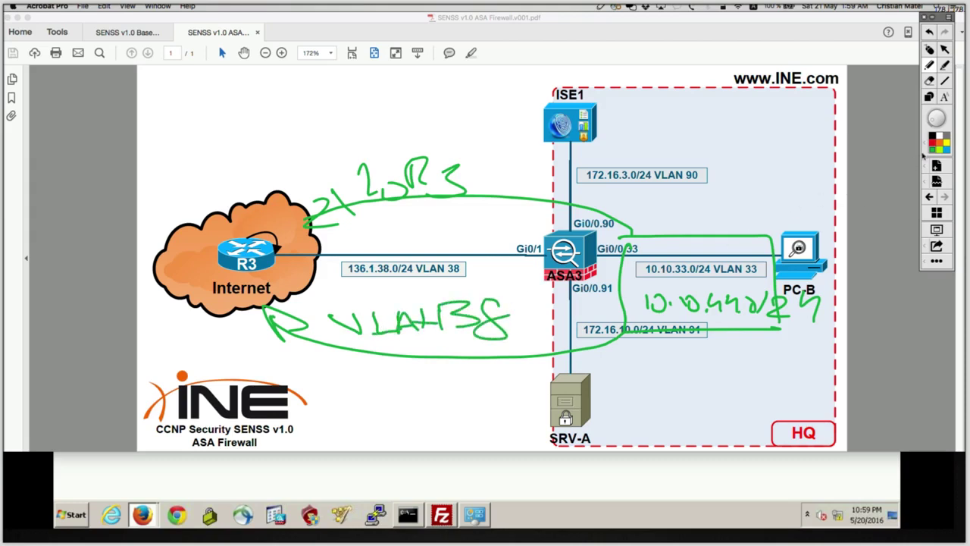
Mark VLAN 33 with a red circle, arrow and '01' note, then clear all ink.
{"action": "mouse_move", "coordinate": [792, 253]}
{"action": "left_mouse_down"}
{"action": "mouse_move", "coordinate": [685, 246]}
{"action": "mouse_move", "coordinate": [612, 281]}
{"action": "mouse_move", "coordinate": [780, 333]}
{"action": "mouse_move", "coordinate": [760, 248]}
{"action": "left_mouse_up"}
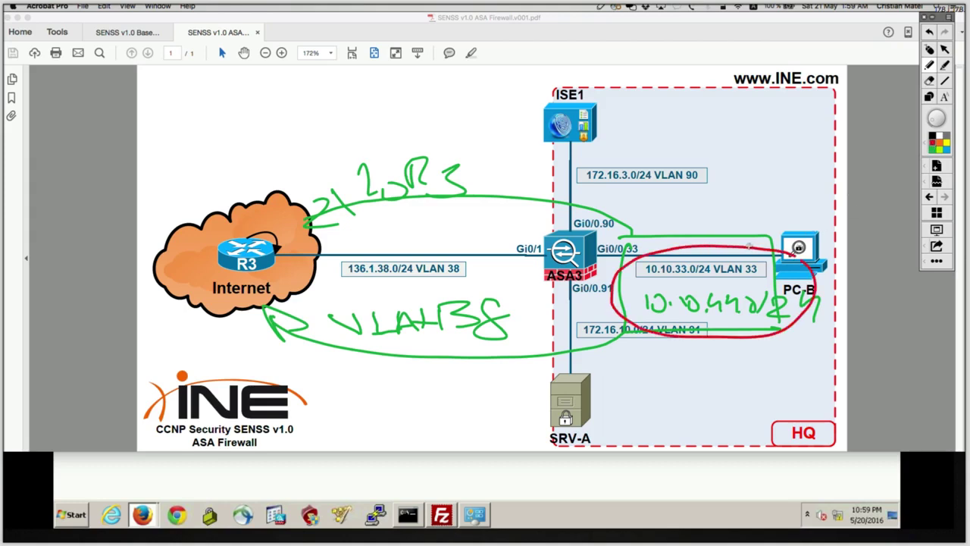
{"action": "mouse_move", "coordinate": [741, 160]}
{"action": "left_mouse_down"}
{"action": "mouse_move", "coordinate": [720, 222]}
{"action": "mouse_move", "coordinate": [759, 226]}
{"action": "left_mouse_up"}
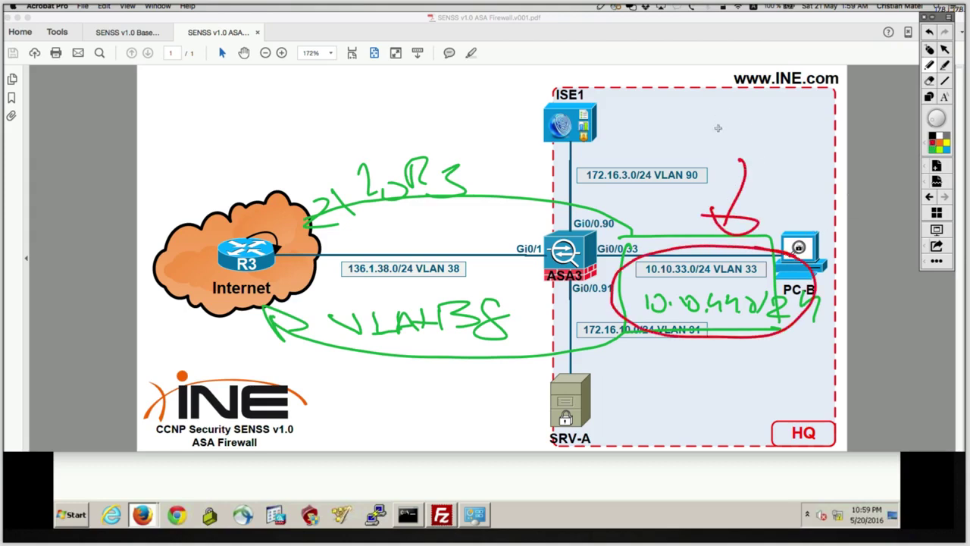
{"action": "mouse_move", "coordinate": [709, 121]}
{"action": "left_mouse_down"}
{"action": "mouse_move", "coordinate": [695, 141]}
{"action": "mouse_move", "coordinate": [712, 121]}
{"action": "mouse_move", "coordinate": [727, 126]}
{"action": "mouse_move", "coordinate": [729, 141]}
{"action": "mouse_move", "coordinate": [791, 116]}
{"action": "mouse_move", "coordinate": [824, 125]}
{"action": "mouse_move", "coordinate": [906, 103]}
{"action": "mouse_move", "coordinate": [913, 119]}
{"action": "left_mouse_up"}
{"action": "left_click", "coordinate": [931, 50]}
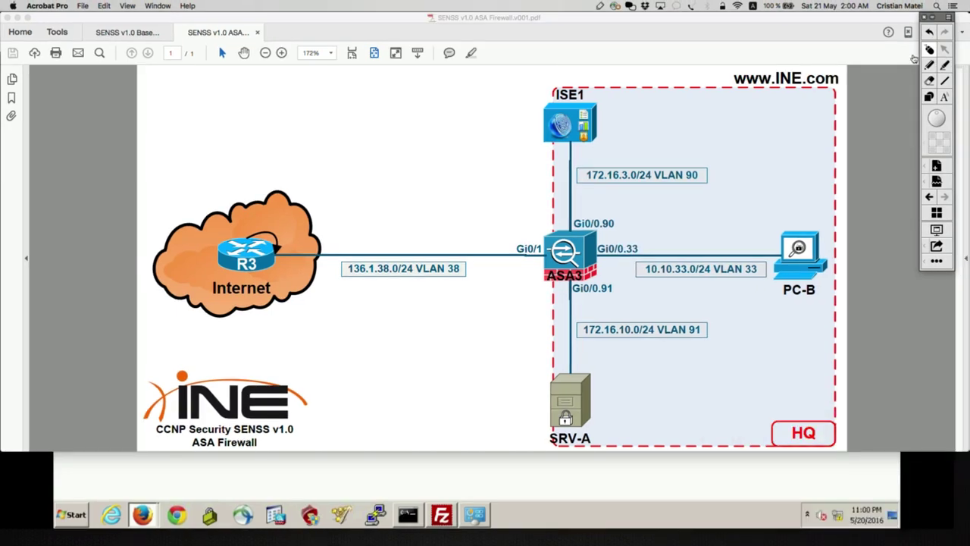
Append the line 'object-group network VLAN33_REAL' at the end of the TextEdit notes.
{"action": "key", "text": "super+Tab"}
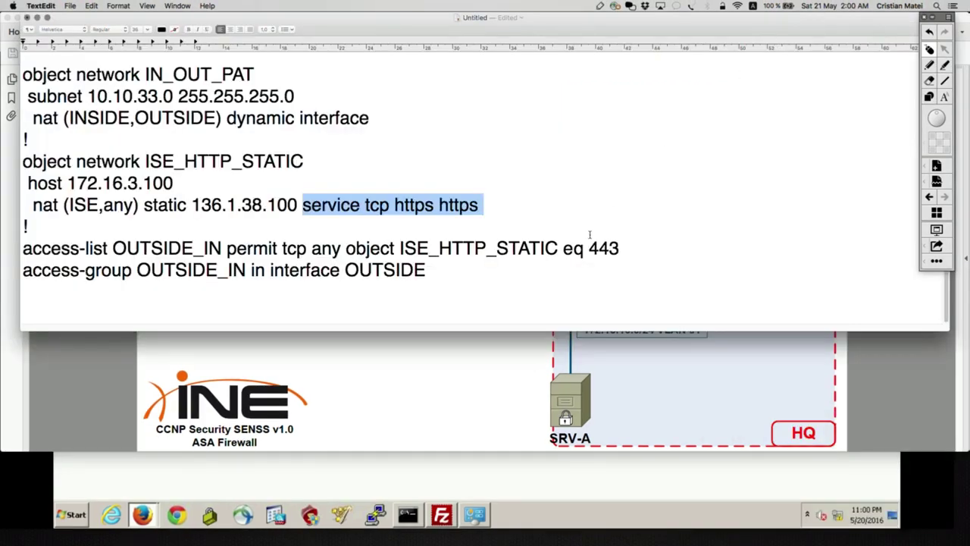
{"action": "key", "text": "super+Down"}
{"action": "key", "text": "Return"}
{"action": "key", "text": "Return"}
{"action": "key", "text": "Return"}
{"action": "key", "text": "Return"}
{"action": "key", "text": "Return"}
{"action": "key", "text": "Return"}
{"action": "key", "text": "Return"}
{"action": "key", "text": "Return"}
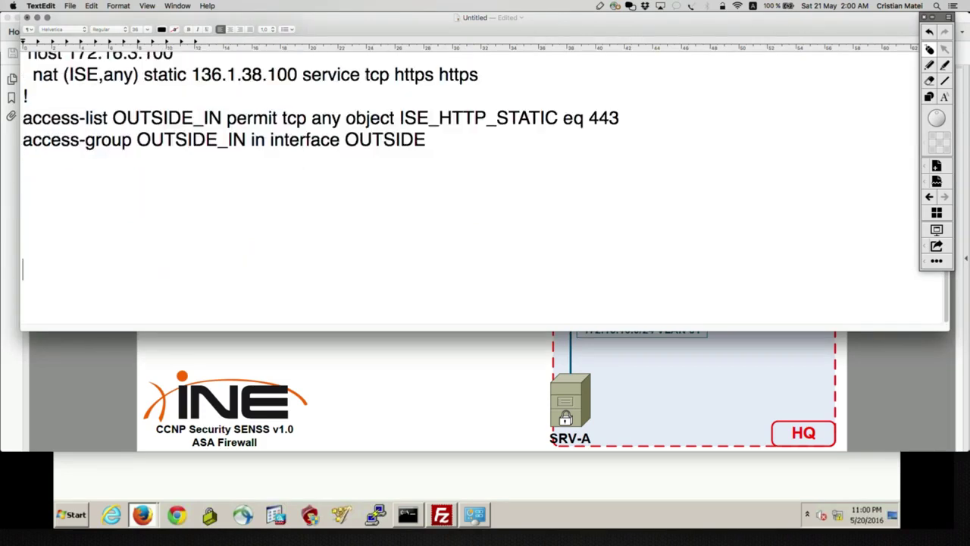
{"action": "type", "text": "objec"}
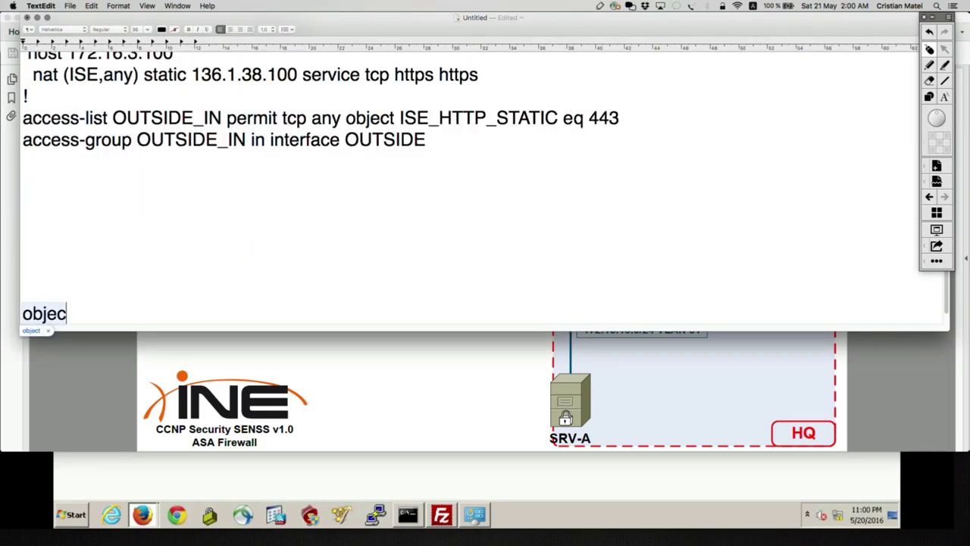
{"action": "type", "text": "t-group network"}
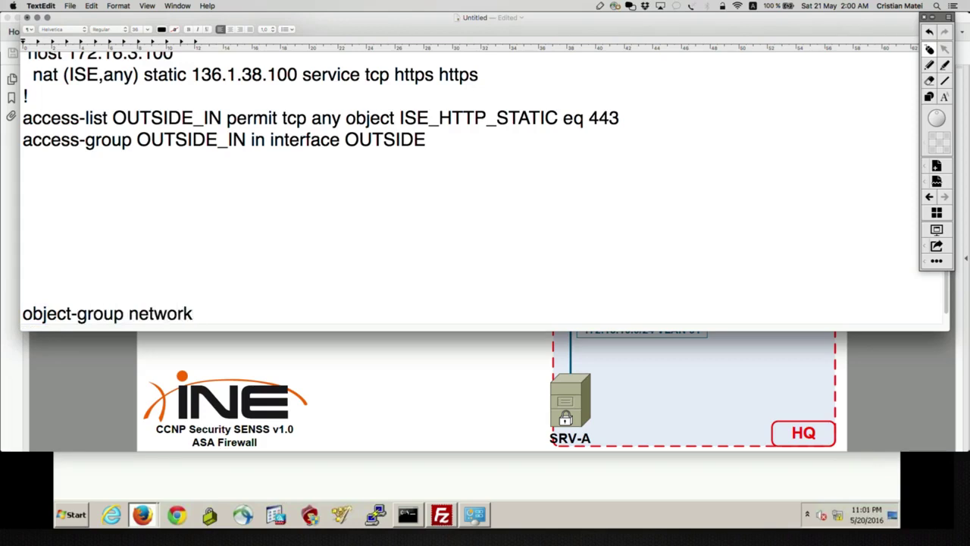
{"action": "type", "text": "VLAN33-REAL"}
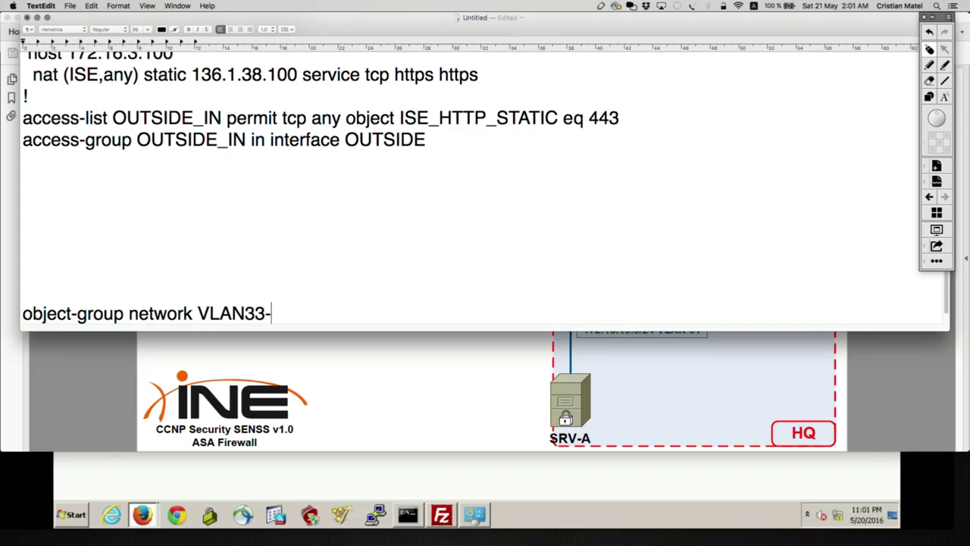
{"action": "key", "text": "BackSpace"}
{"action": "key", "text": "BackSpace"}
{"action": "key", "text": "BackSpace"}
{"action": "key", "text": "BackSpace"}
{"action": "key", "text": "BackSpace"}
{"action": "type", "text": "_REAL"}
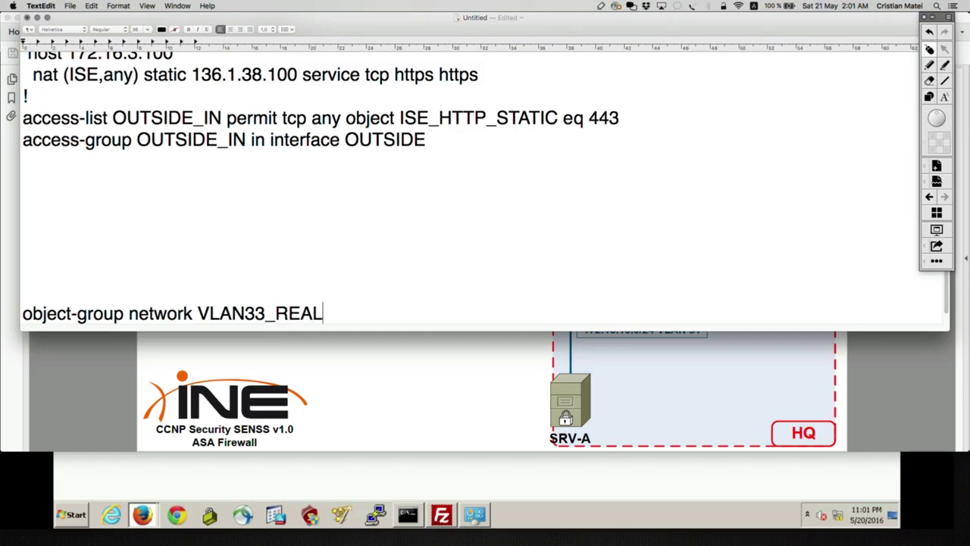
Copy the 'object-group network VLAN33_REAL' line.
{"action": "key", "text": "Return"}
{"action": "left_click_drag", "start_coordinate": [340, 244], "coordinate": [13, 245]}
{"action": "key", "text": "super+c"}
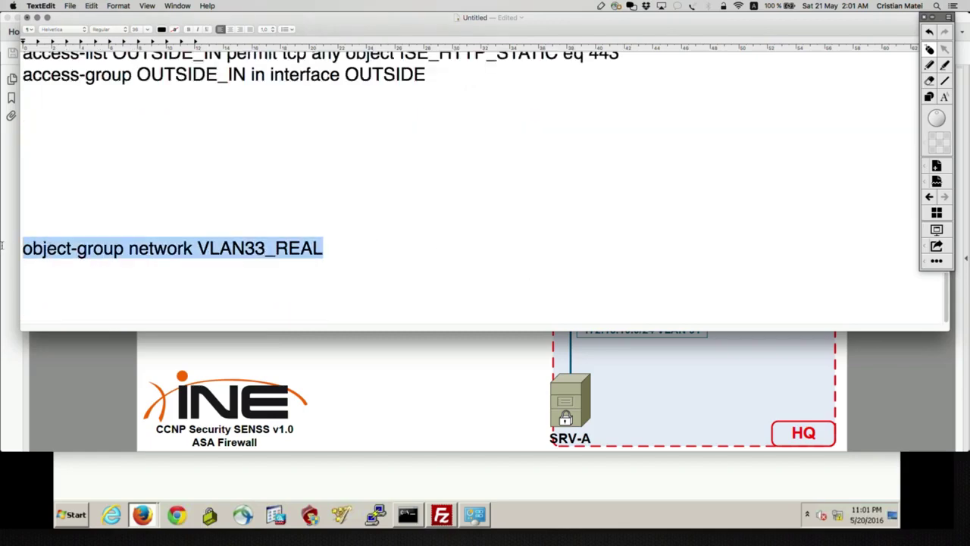
Enter conf t on ASA3 and create object-group network VLAN33_REAL.
{"action": "left_click", "coordinate": [3, 249]}
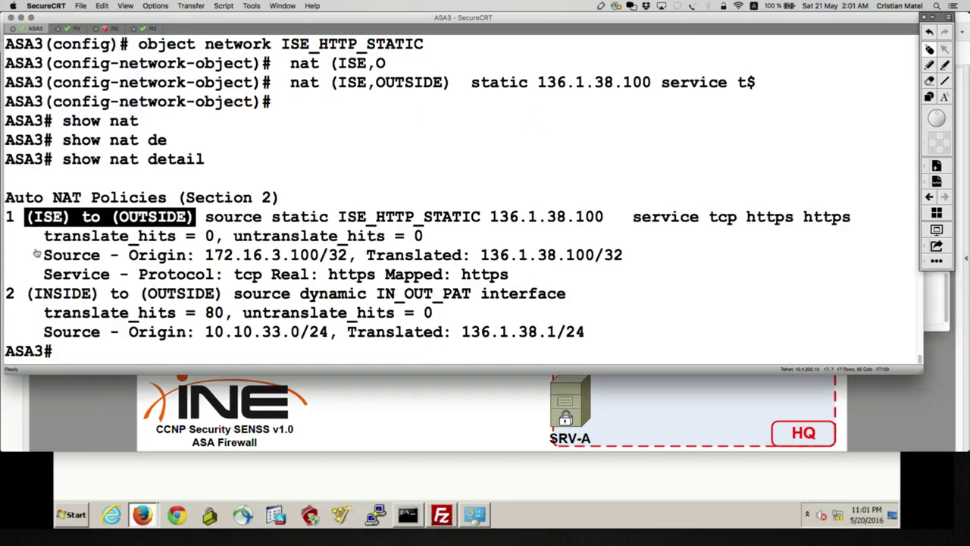
{"action": "type", "text": "conf t"}
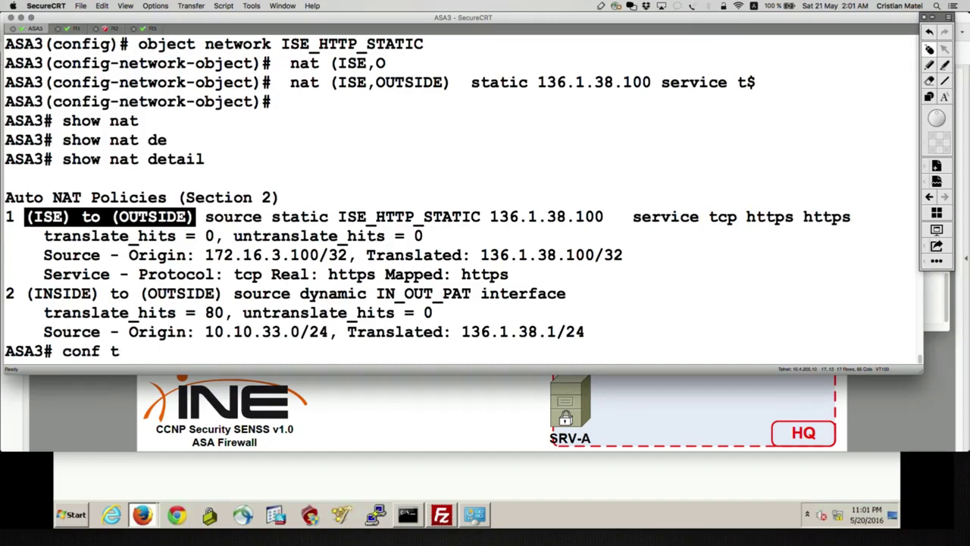
{"action": "key", "text": "Return"}
{"action": "key", "text": "super+v"}
{"action": "key", "text": "Return"}
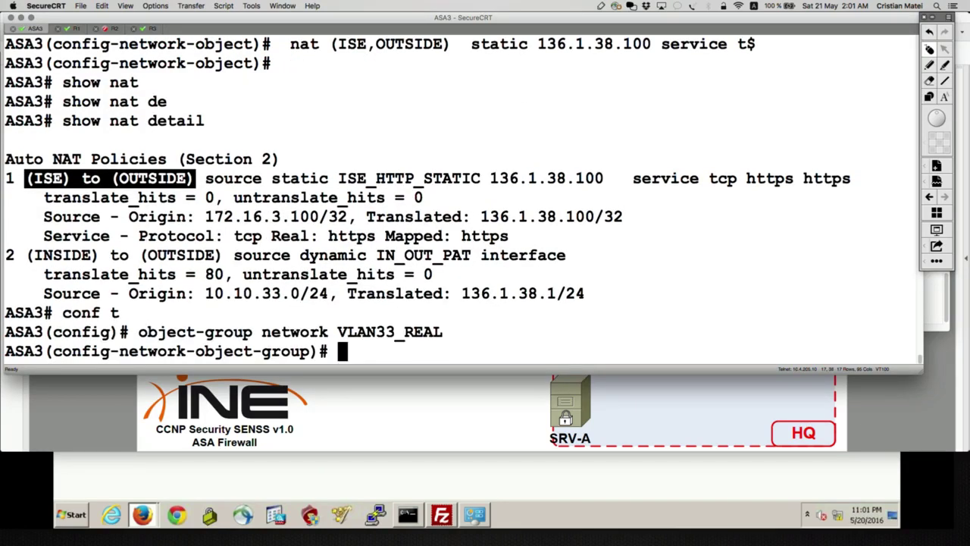
Add network-object 10.10.33.0 255.255.255.0 to the VLAN33_REAL group.
{"action": "type", "text": "?"}
{"action": "type", "text": "ne"}
{"action": "key", "text": "Tab"}
{"action": "type", "text": "10.10.33.0 255.255.255.0"}
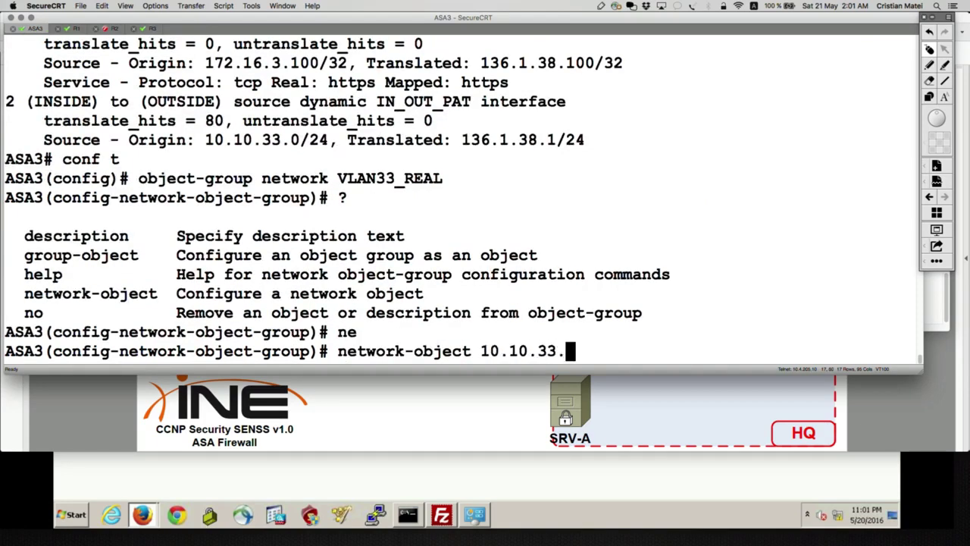
{"action": "key", "text": "Return"}
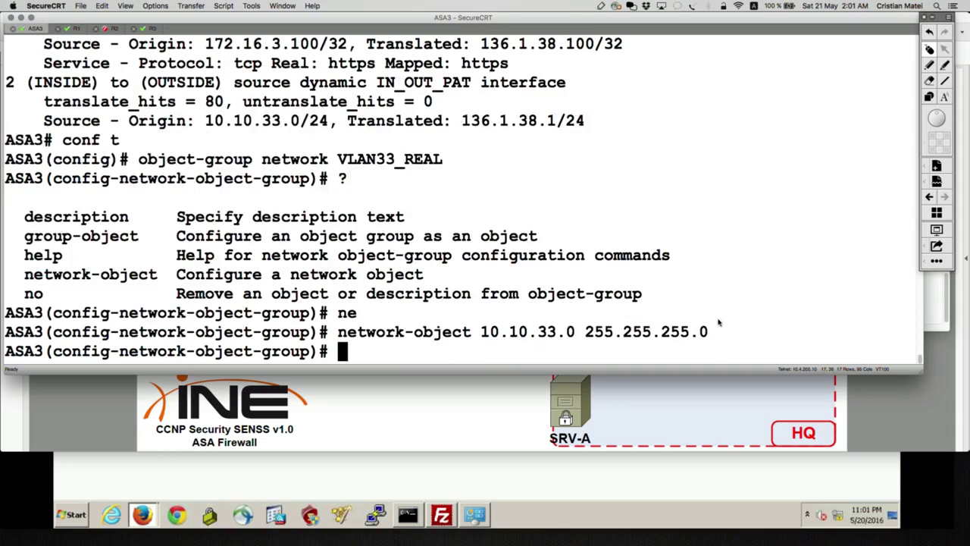
Record the network-object 10.10.33.0 255.255.255.0 line in the TextEdit notes.
{"action": "left_click_drag", "start_coordinate": [711, 337], "coordinate": [339, 341]}
{"action": "key", "text": "super+Tab"}
{"action": "key", "text": "Right"}
{"action": "key", "text": "Return"}
{"action": "key", "text": "super+v"}
{"action": "key", "text": "Return"}
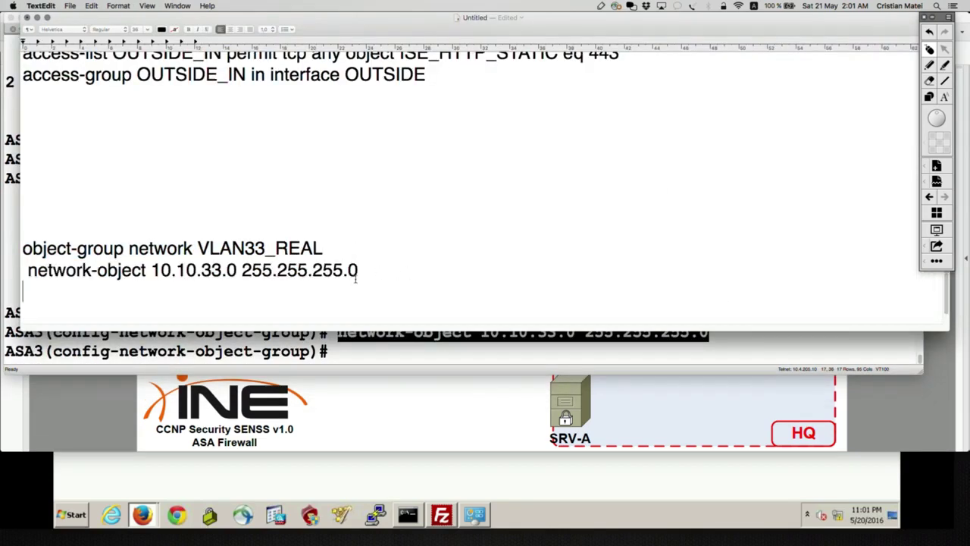
Add a '!' separator below the VLAN33_REAL group in the notes.
{"action": "left_click_drag", "start_coordinate": [371, 273], "coordinate": [20, 253]}
{"action": "left_click", "coordinate": [403, 276]}
{"action": "key", "text": "Down"}
{"action": "type", "text": "!"}
{"action": "key", "text": "Return"}
{"action": "key", "text": "Return"}
{"action": "key", "text": "Return"}
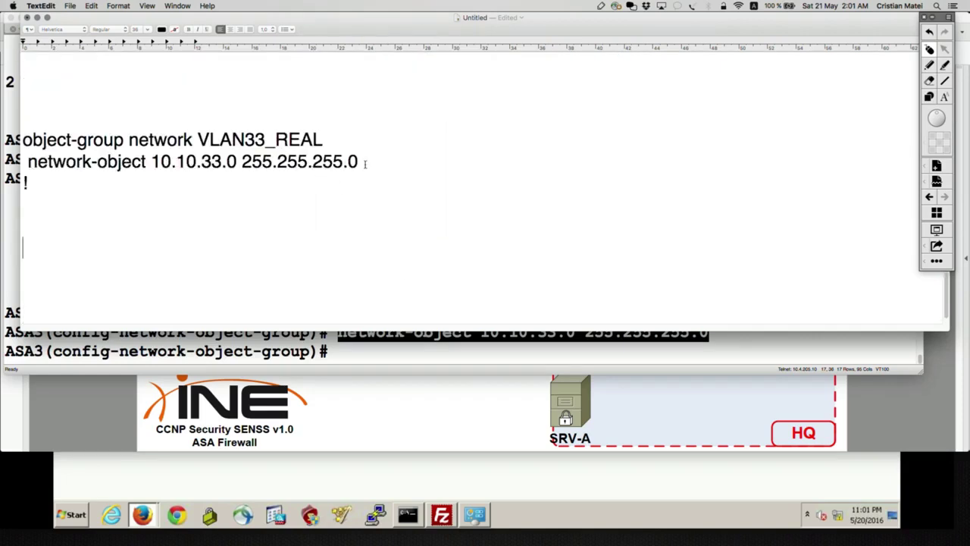
{"action": "left_click_drag", "start_coordinate": [368, 162], "coordinate": [22, 140]}
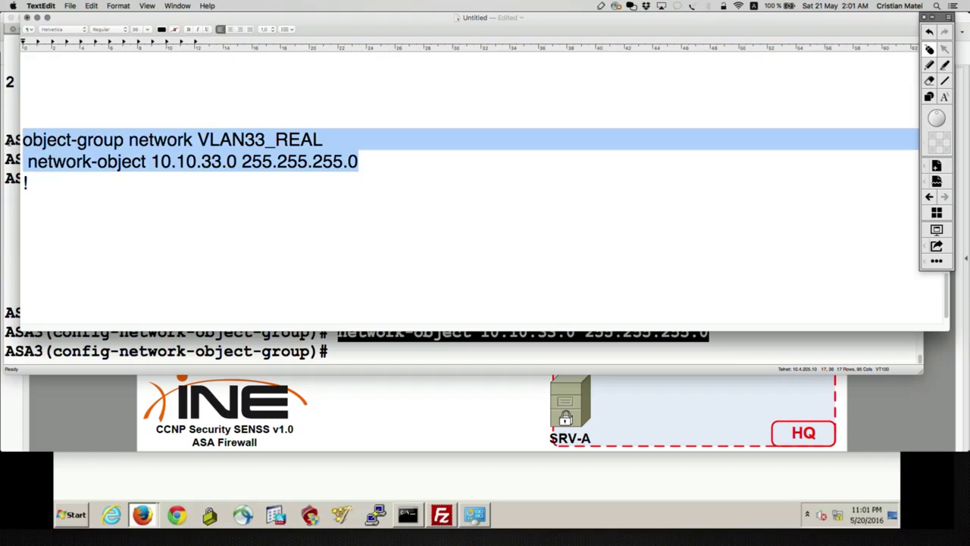
{"action": "left_click", "coordinate": [85, 199]}
Type the VLAN38_REAL group with network-object 136.1.38.0 255.255.255.0 and copy it.
{"action": "type", "text": "obje"}
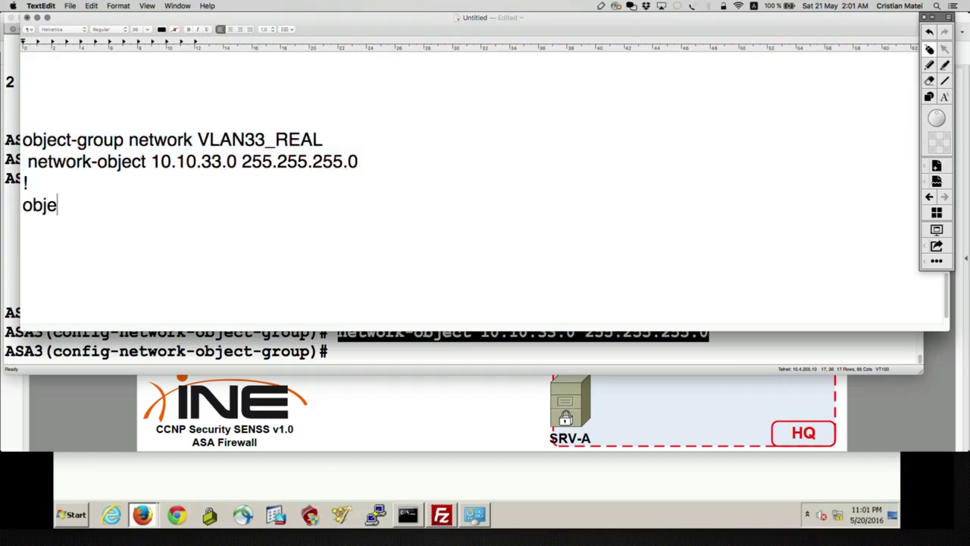
{"action": "type", "text": "ct-group network"}
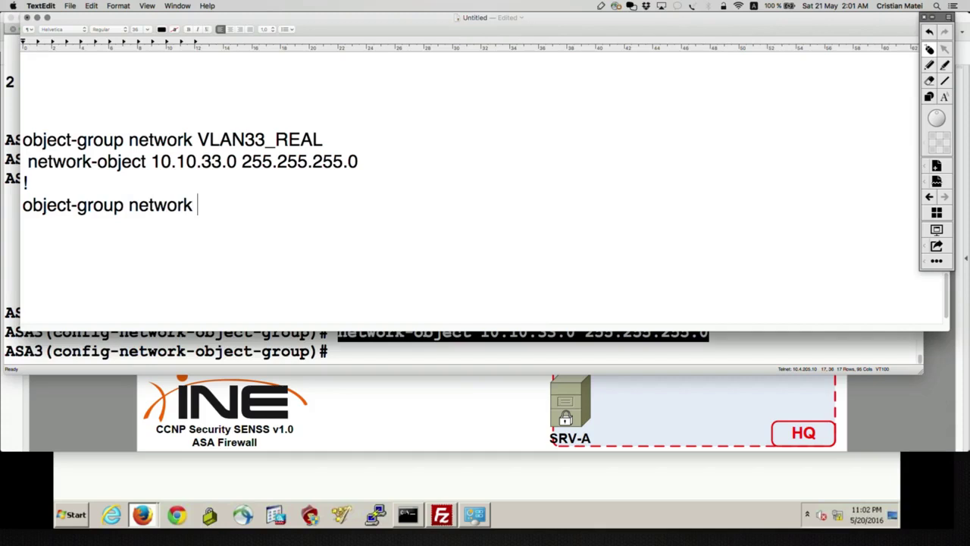
{"action": "type", "text": " VLAN38"}
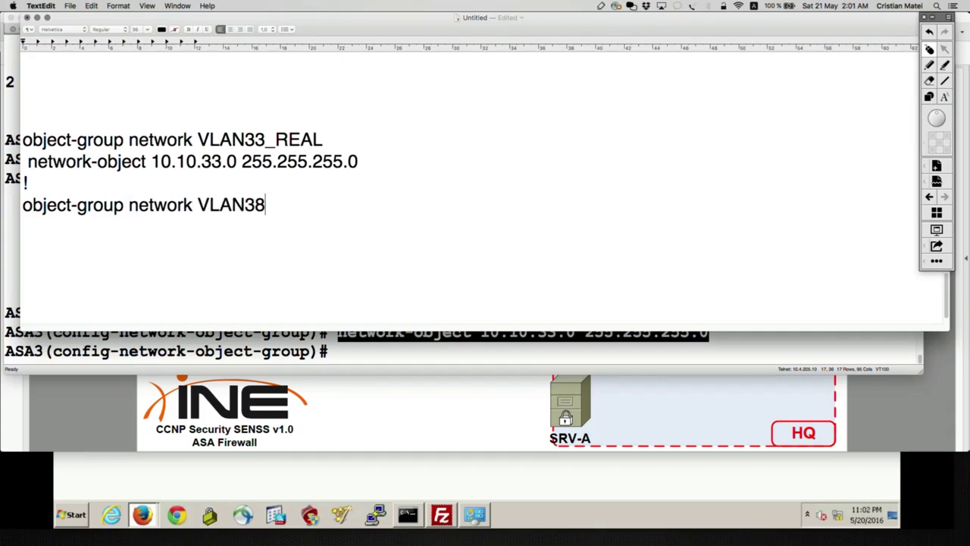
{"action": "type", "text": "_REAL"}
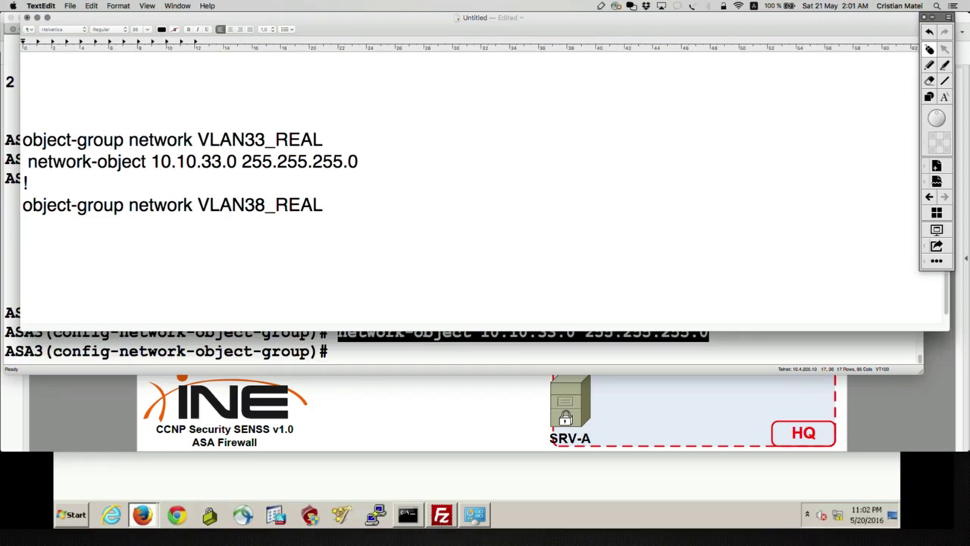
{"action": "type", "text": "netwiork"}
{"action": "key", "text": "BackSpace"}
{"action": "key", "text": "BackSpace"}
{"action": "key", "text": "BackSpace"}
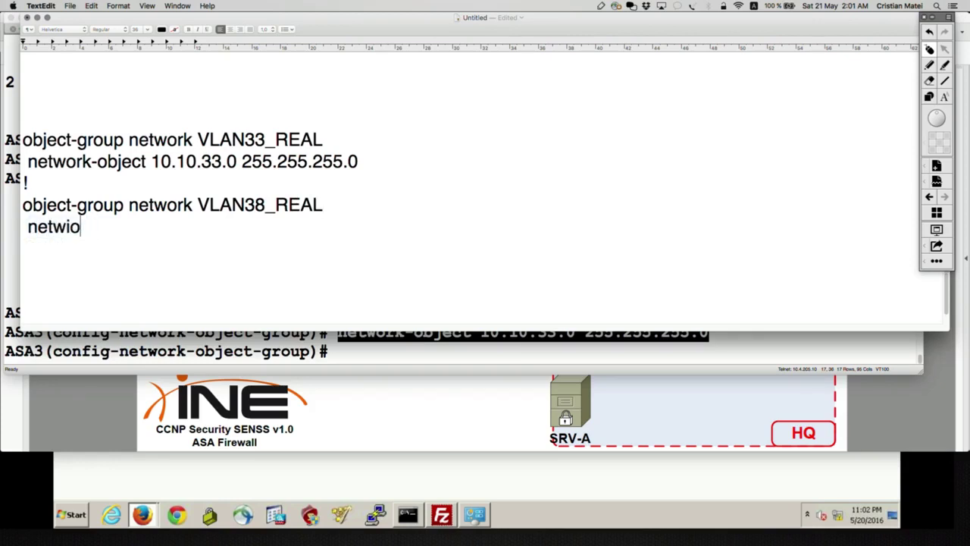
{"action": "key", "text": "BackSpace"}
{"action": "type", "text": "rok-object"}
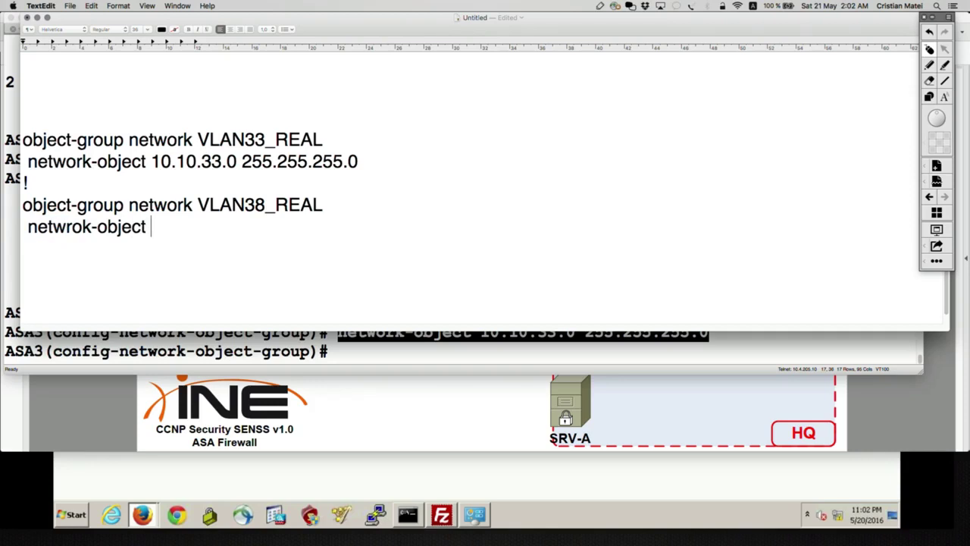
{"action": "type", "text": " 136.1.38."}
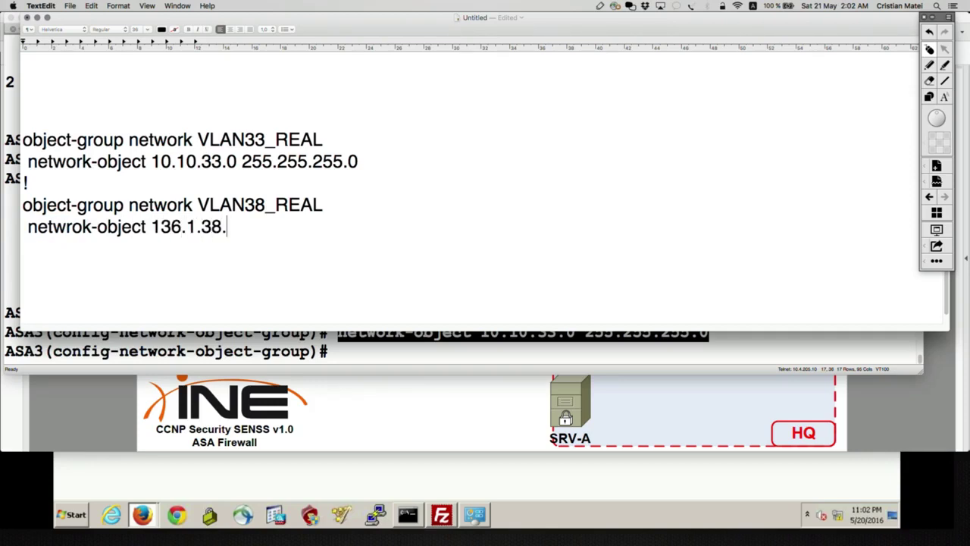
{"action": "type", "text": "0 255.255.255.0"}
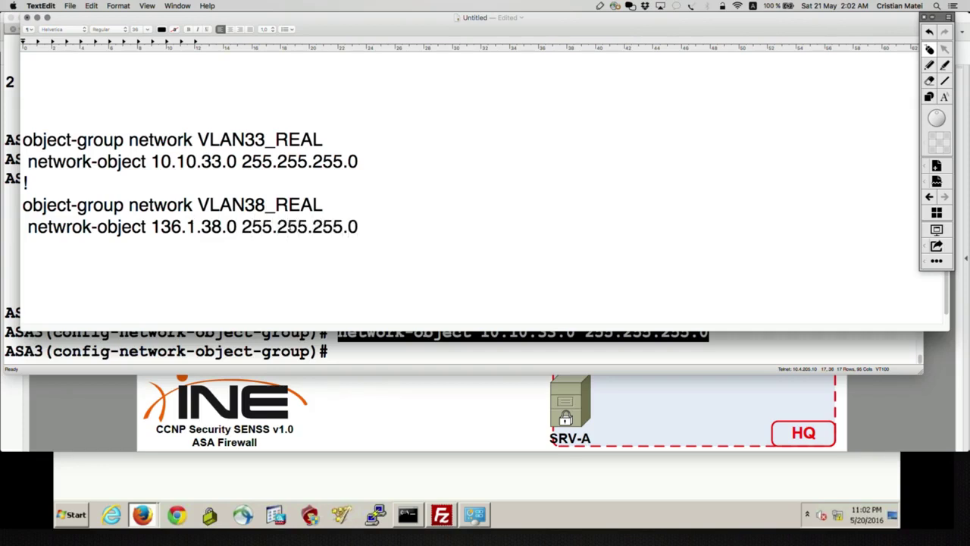
{"action": "key", "text": "alt+shift+Up"}
{"action": "key", "text": "alt+shift+Up"}
{"action": "key", "text": "super+c"}
Check the VLAN 38 label on the diagram, then paste the VLAN38_REAL group into ASA3.
{"action": "key", "text": "super+Tab"}
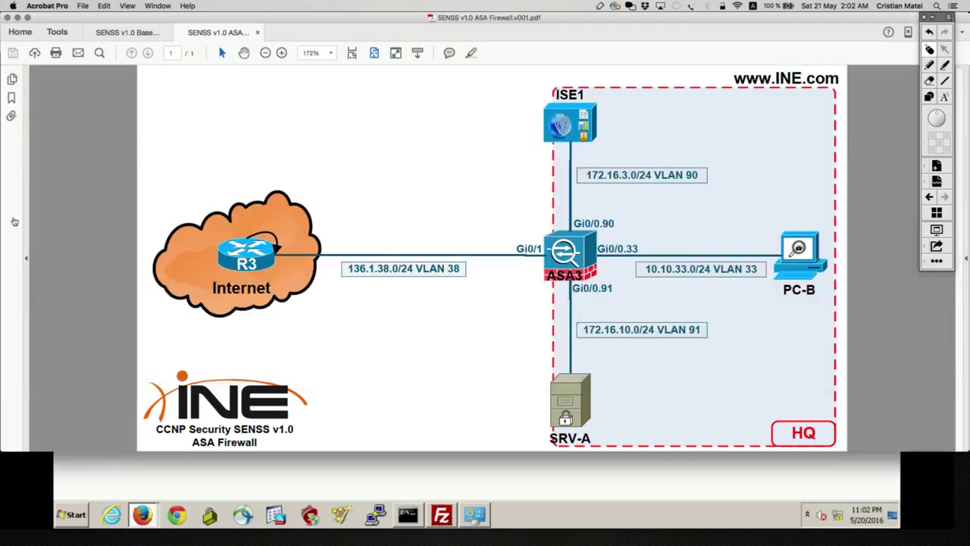
{"action": "left_click_drag", "start_coordinate": [333, 238], "coordinate": [485, 292]}
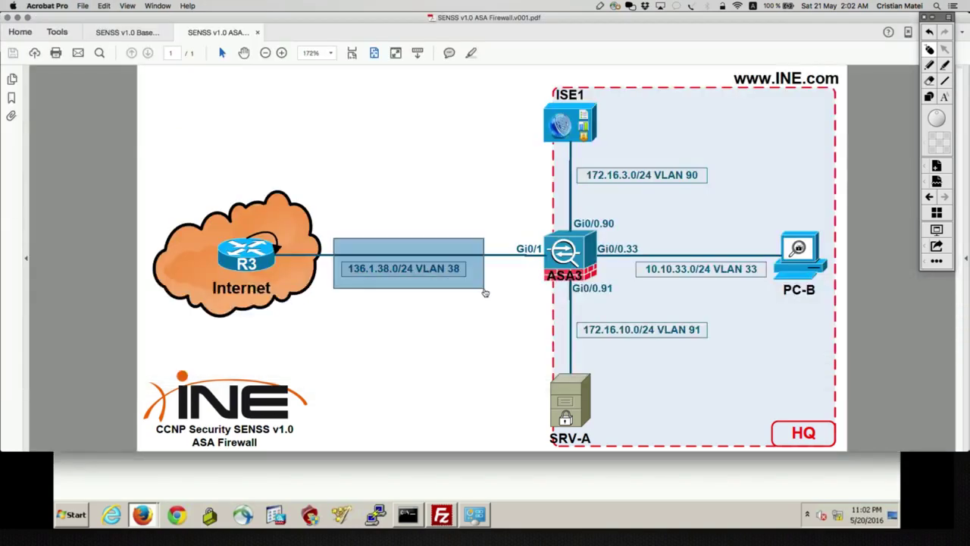
{"action": "key", "text": "super+Tab"}
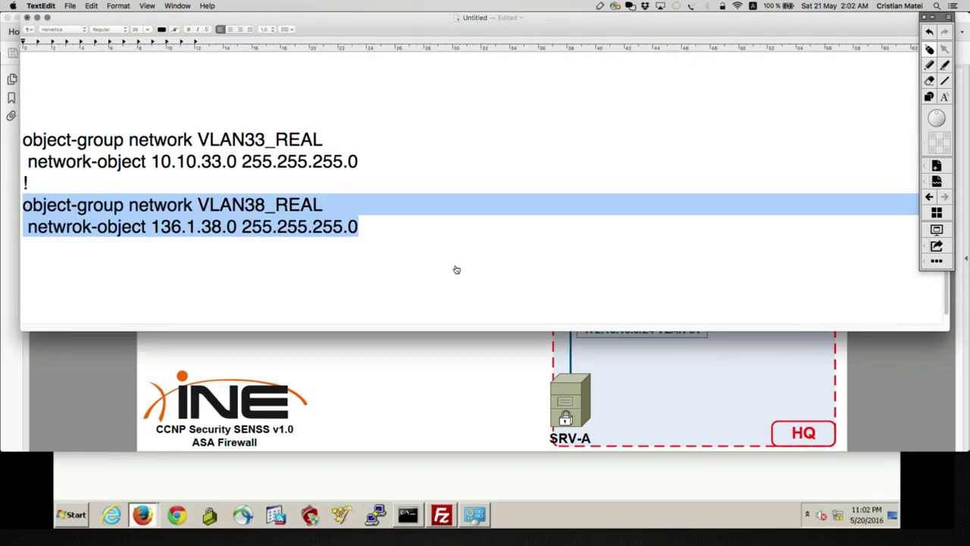
{"action": "key", "text": "super+Tab"}
{"action": "key", "text": "super+v"}
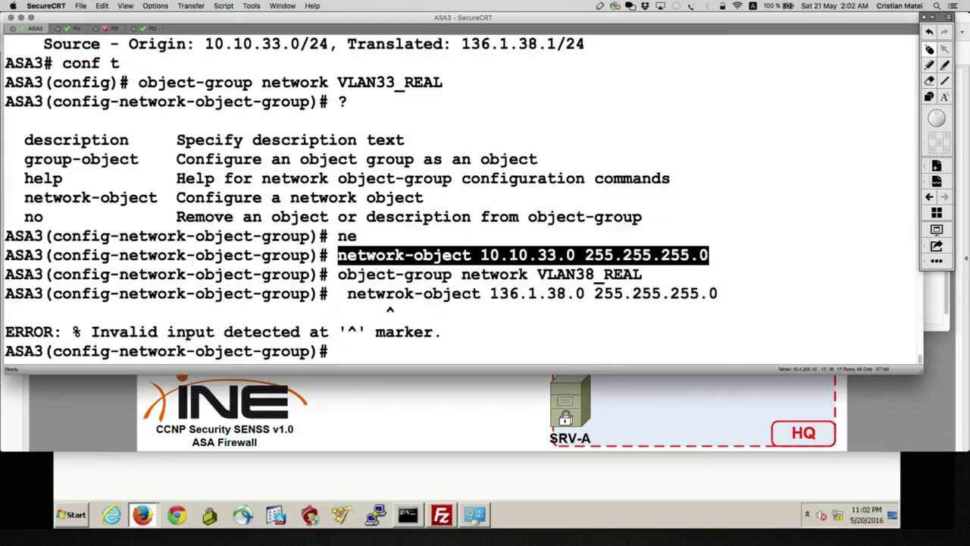
{"action": "key", "text": "super+Tab"}
Correct 'netwrok' to 'network' and paste the fixed VLAN38_REAL lines into ASA3.
{"action": "left_click", "coordinate": [134, 255]}
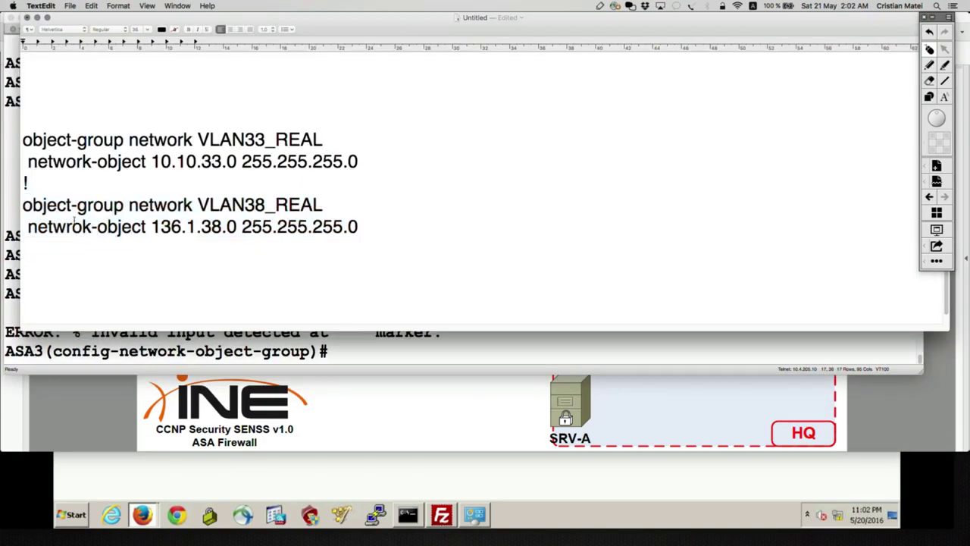
{"action": "type", "text": "o"}
{"action": "key", "text": "Right"}
{"action": "key", "text": "Delete"}
{"action": "left_click_drag", "start_coordinate": [379, 227], "coordinate": [23, 205]}
{"action": "key", "text": "super+c"}
{"action": "key", "text": "super+Tab"}
{"action": "key", "text": "super+v"}
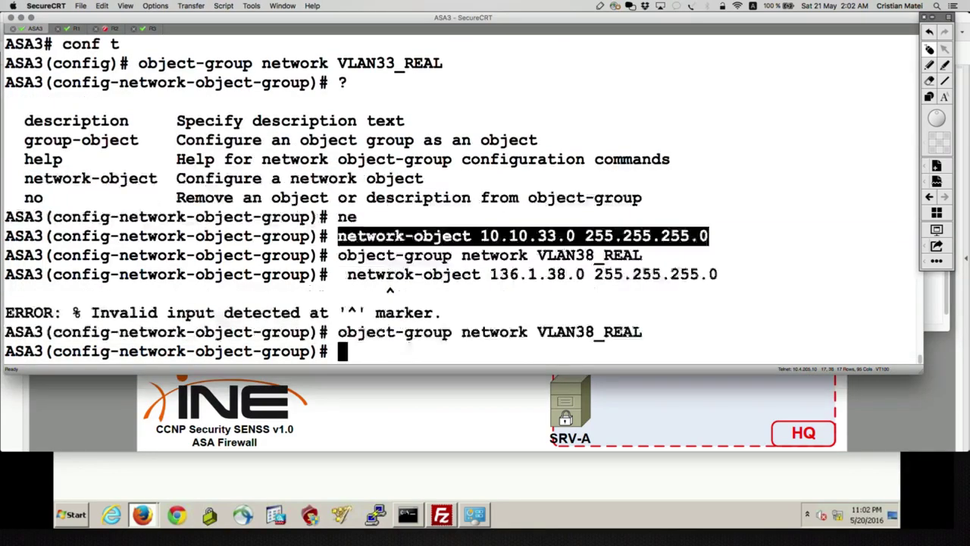
{"action": "key", "text": "super+Tab"}
Add a '!' separator after VLAN38_REAL and type 'object-group network R3L0_REAL'.
{"action": "left_click", "coordinate": [372, 224]}
{"action": "key", "text": "Return"}
{"action": "type", "text": "!"}
{"action": "key", "text": "Return"}
{"action": "type", "text": "o"}
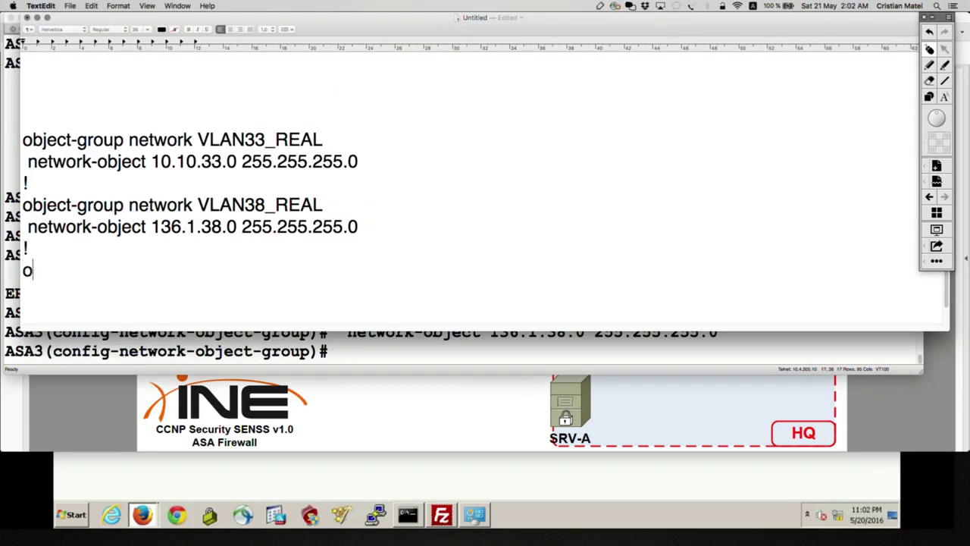
{"action": "type", "text": "bject-gro"}
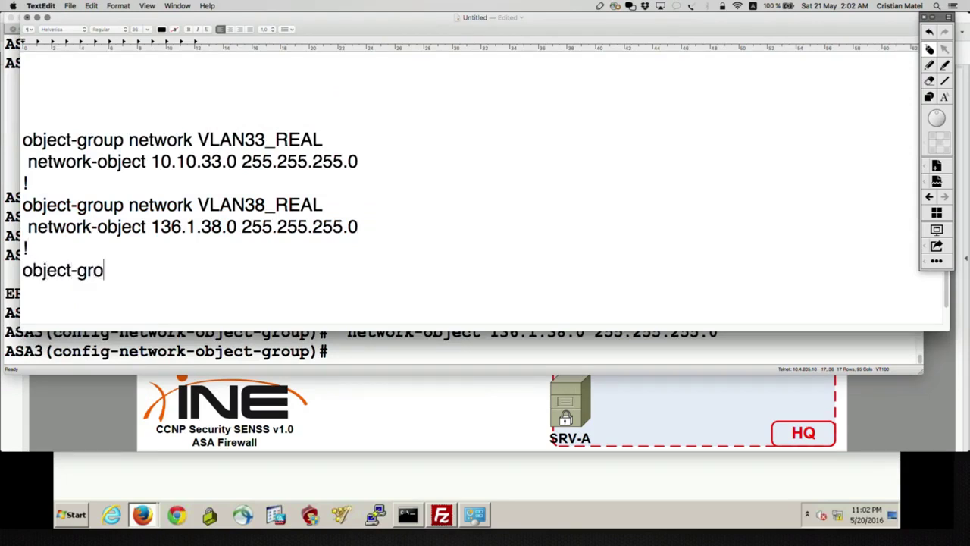
{"action": "type", "text": "up network"}
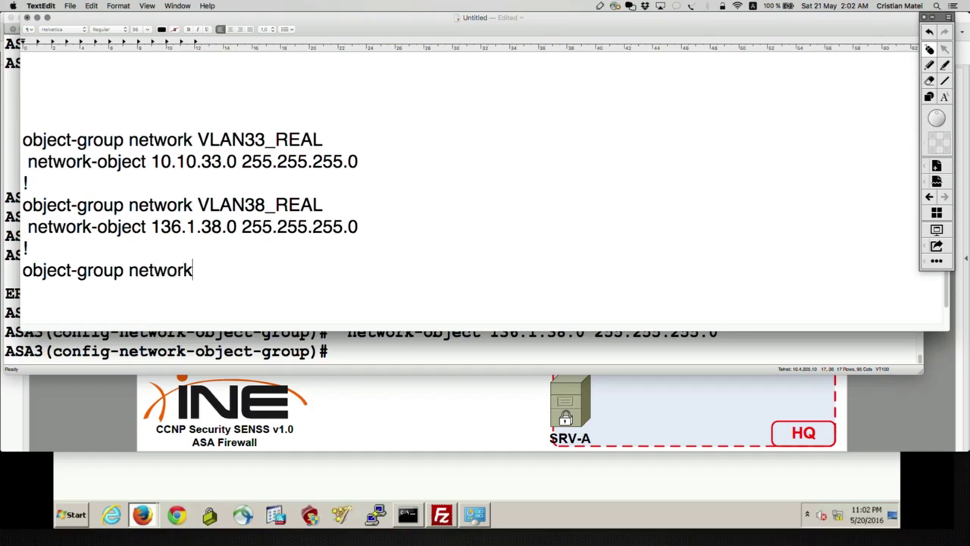
{"action": "type", "text": " R3L0_REAL"}
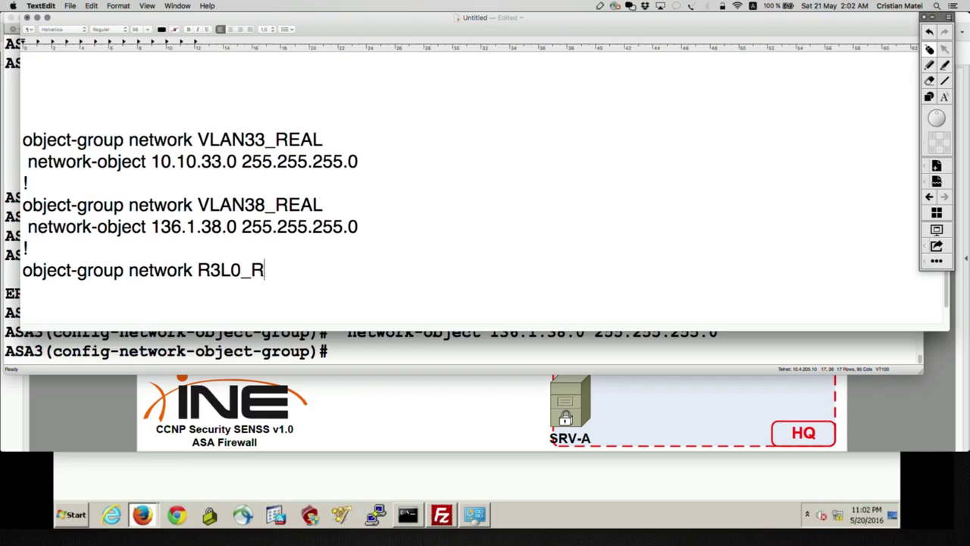
Send 'object-group network R3L0_REAL' from the notes to ASA3.
{"action": "key", "text": "Return"}
{"action": "triple_click", "coordinate": [350, 262]}
{"action": "key", "text": "shift+Left"}
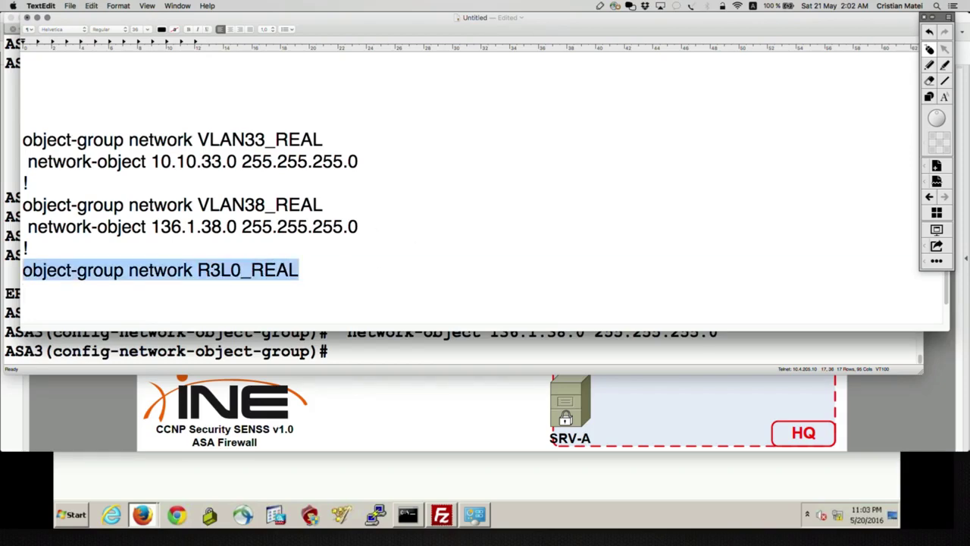
{"action": "key", "text": "super+c"}
{"action": "key", "text": "super+Tab"}
{"action": "key", "text": "super+v"}
{"action": "key", "text": "Return"}
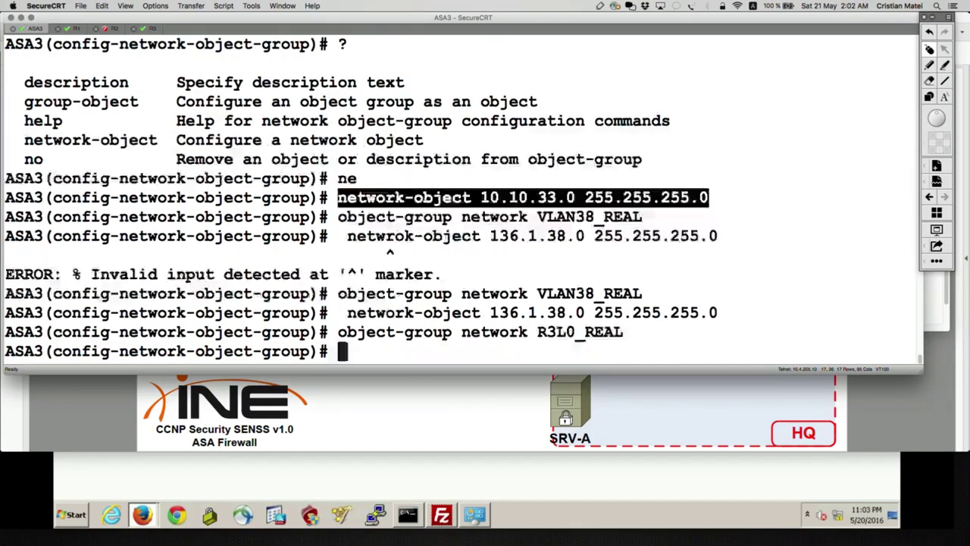
Add network-object host 5.5.5.3 to the R3L0_REAL group on ASA3.
{"action": "type", "text": "?ne"}
{"action": "key", "text": "Tab"}
{"action": "type", "text": "?"}
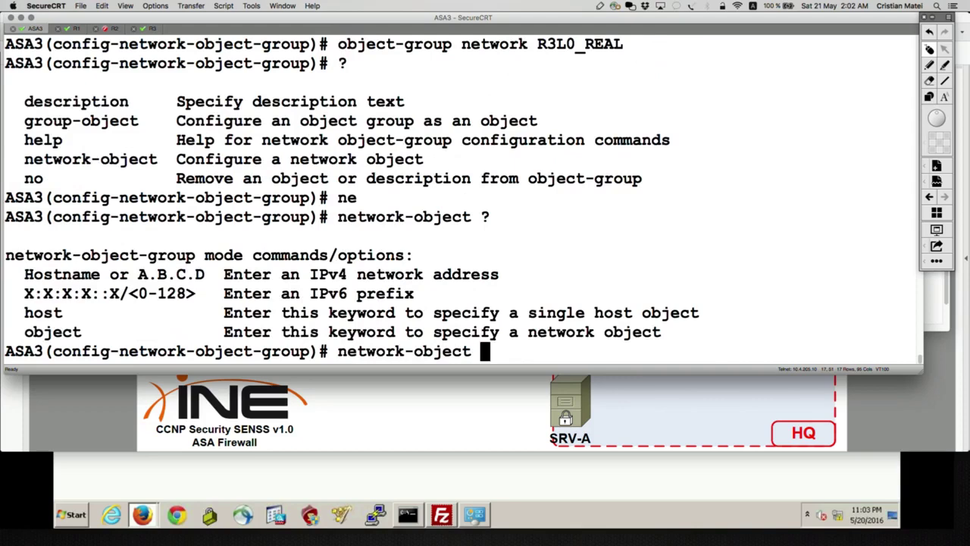
{"action": "type", "text": "h"}
{"action": "key", "text": "Tab"}
{"action": "type", "text": "5.5.5.3"}
{"action": "key", "text": "Return"}
Copy the network-object host 5.5.5.3 line into the notes under R3L0_REAL.
{"action": "left_click_drag", "start_coordinate": [593, 326], "coordinate": [337, 331]}
{"action": "key", "text": "super+Tab"}
{"action": "key", "text": "Right"}
{"action": "key", "text": "Return"}
{"action": "key", "text": "super+v"}
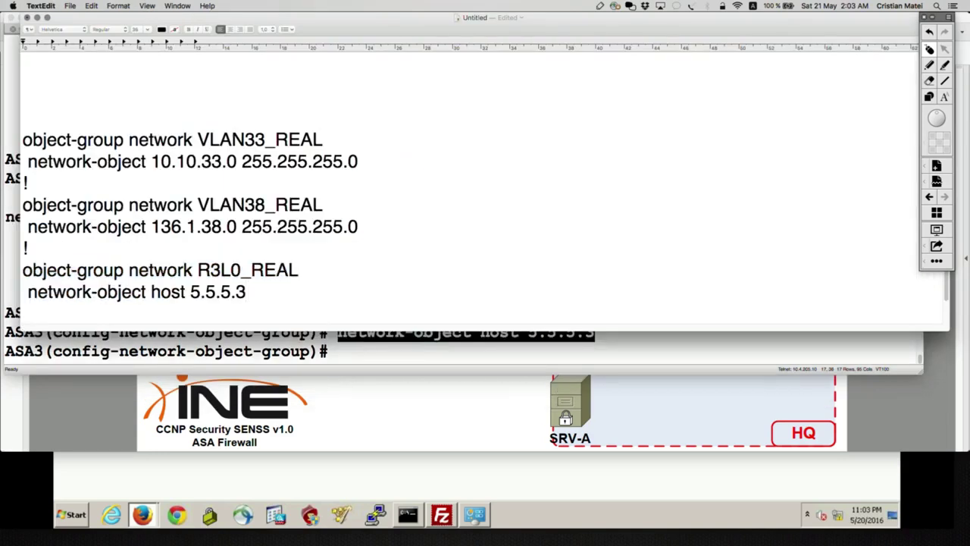
{"action": "left_click_drag", "start_coordinate": [250, 292], "coordinate": [23, 203]}
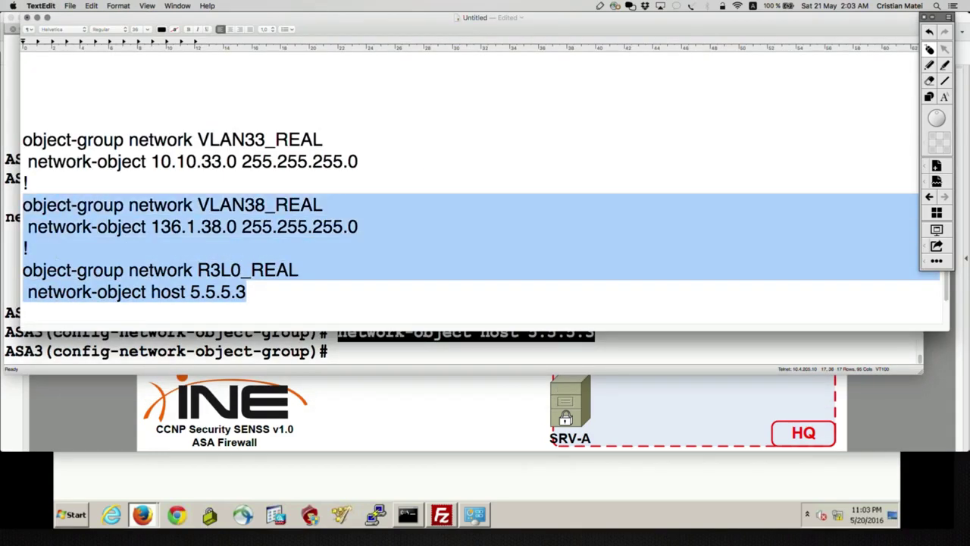
Add '!' separators and paste a copy of the VLAN33_REAL group below it.
{"action": "left_click", "coordinate": [44, 176]}
{"action": "key", "text": "Return"}
{"action": "key", "text": "Return"}
{"action": "key", "text": "Return"}
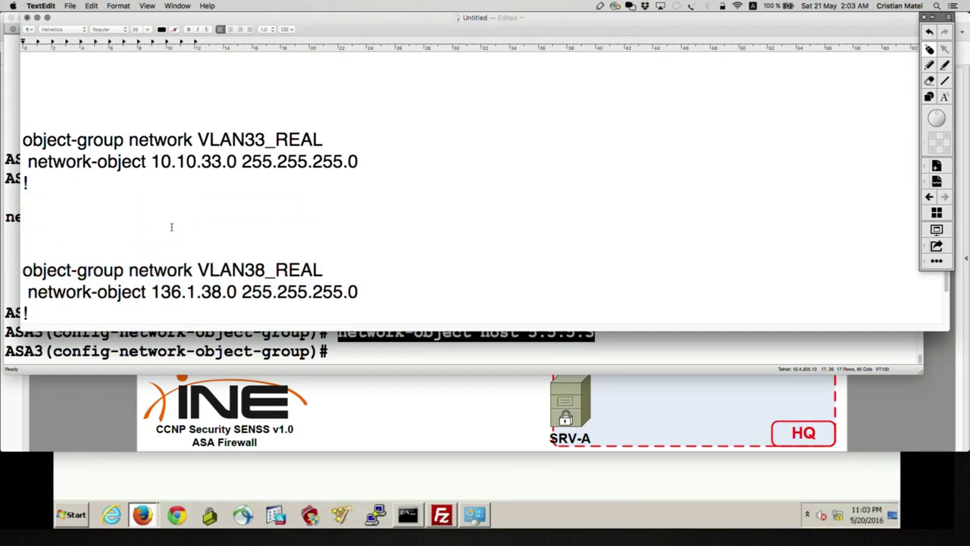
{"action": "triple_click", "coordinate": [147, 245]}
{"action": "left_click", "coordinate": [128, 247]}
{"action": "type", "text": "!"}
{"action": "left_click_drag", "start_coordinate": [359, 162], "coordinate": [15, 145]}
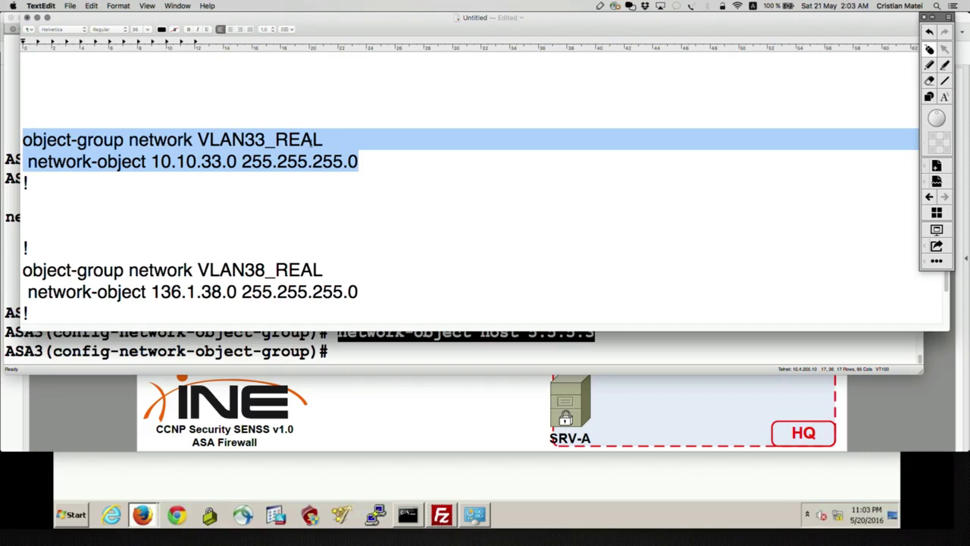
{"action": "left_click", "coordinate": [372, 157]}
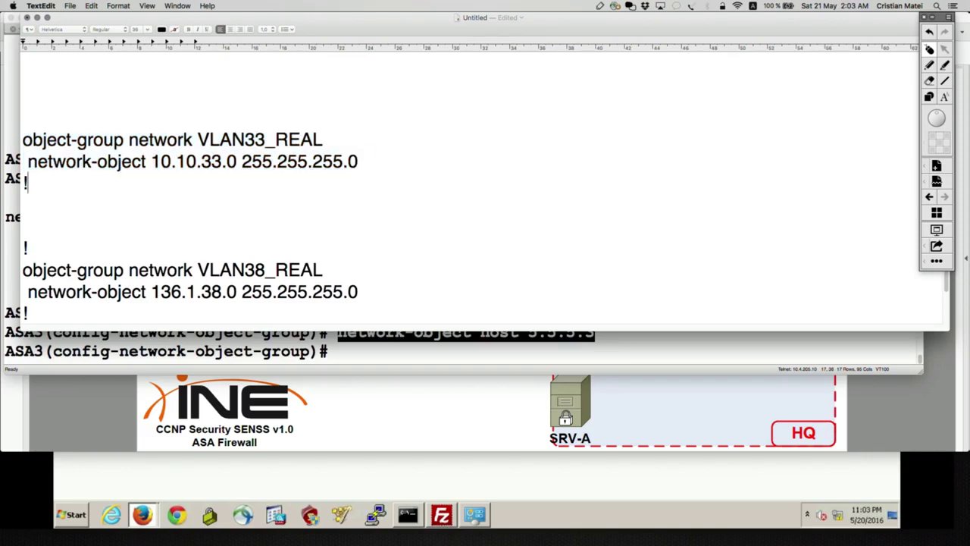
{"action": "key", "text": "Return"}
{"action": "left_click_drag", "start_coordinate": [358, 162], "coordinate": [22, 140]}
{"action": "left_click", "coordinate": [61, 194]}
{"action": "key", "text": "super+v"}
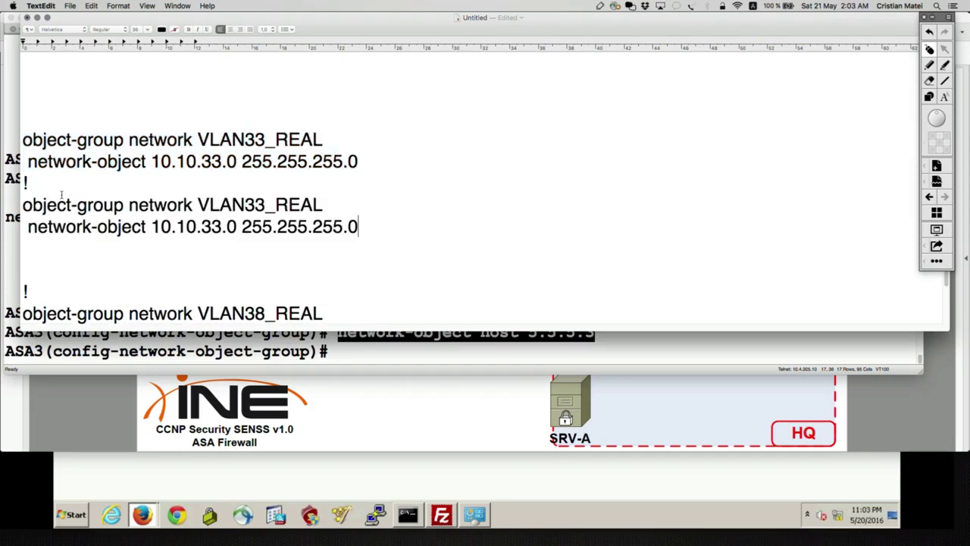
Turn the copy into VLAN33_MAPPED_FIRST with host 136.1.38.90.
{"action": "left_click_drag", "start_coordinate": [362, 225], "coordinate": [152, 227]}
{"action": "type", "text": "host"}
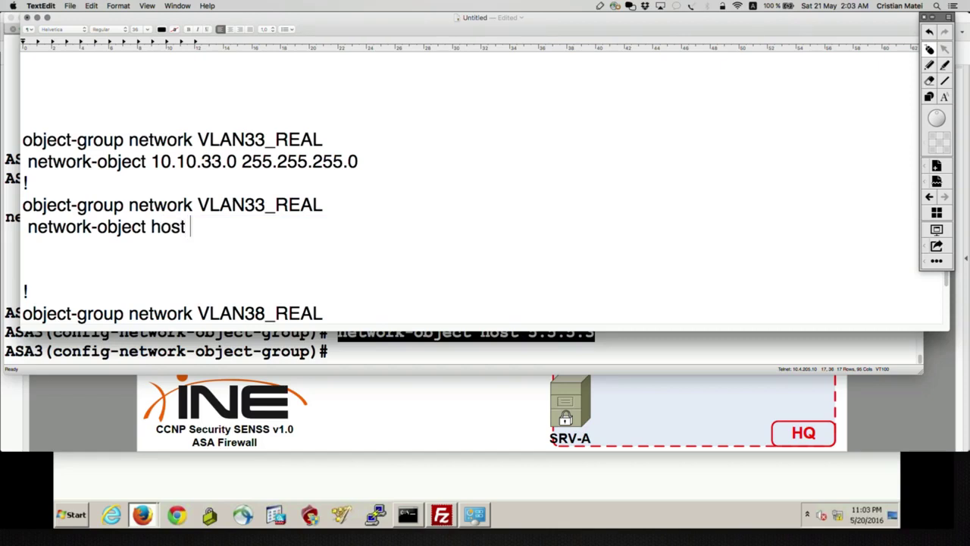
{"action": "type", "text": " 136.1.38.90"}
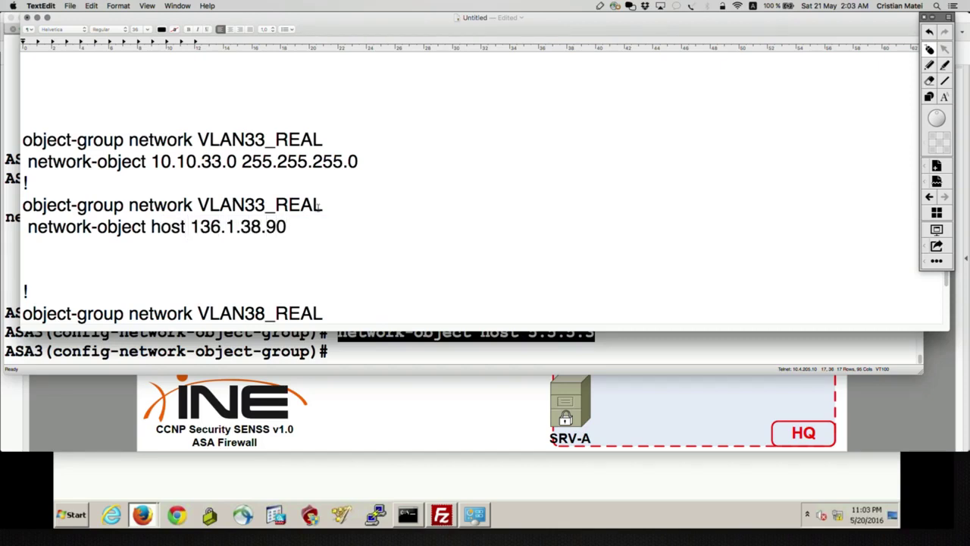
{"action": "left_click_drag", "start_coordinate": [323, 205], "coordinate": [275, 205]}
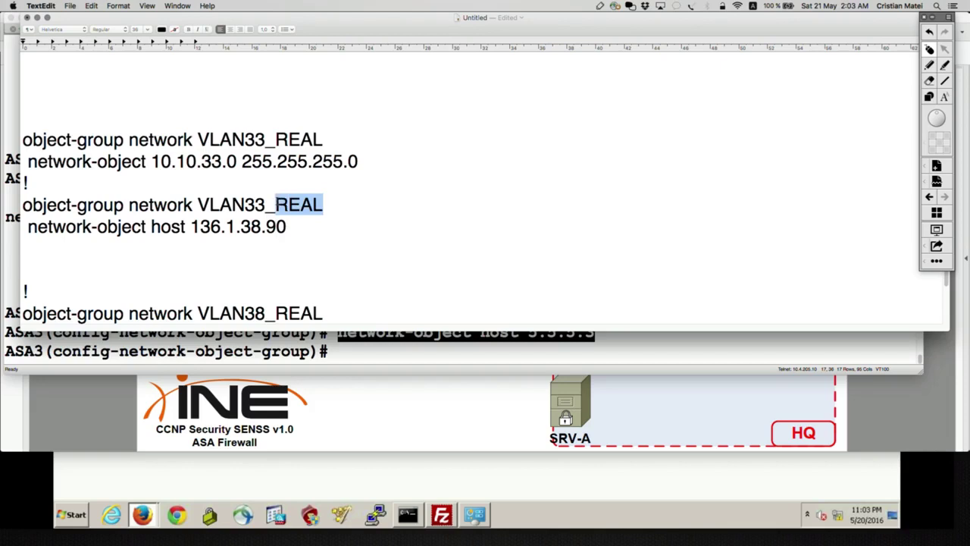
{"action": "type", "text": "MAPPED_"}
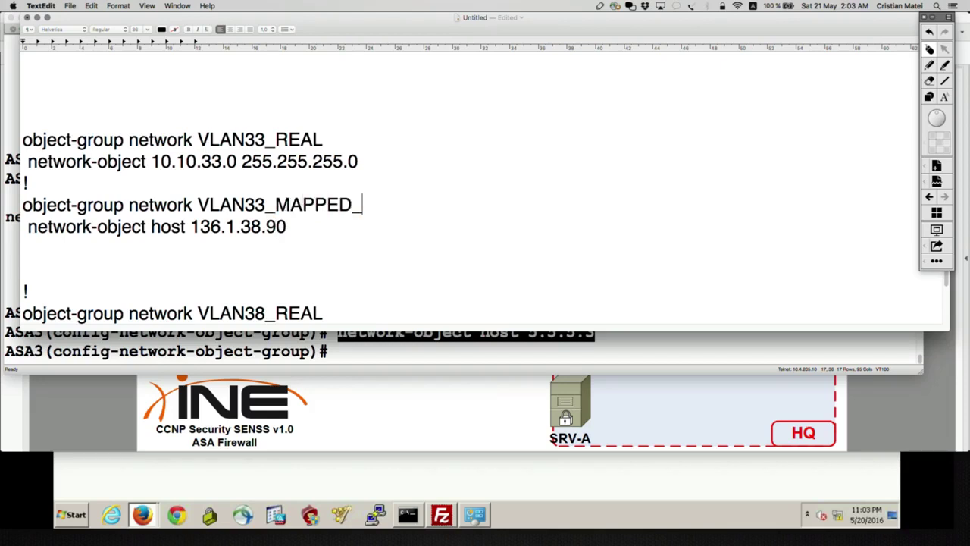
{"action": "type", "text": "FIRST"}
{"action": "left_click_drag", "start_coordinate": [299, 224], "coordinate": [22, 198]}
Duplicate that group after a '!' separator and rename it VLAN33_MAPPED_SECOND.
{"action": "left_click", "coordinate": [300, 225]}
{"action": "key", "text": "Return"}
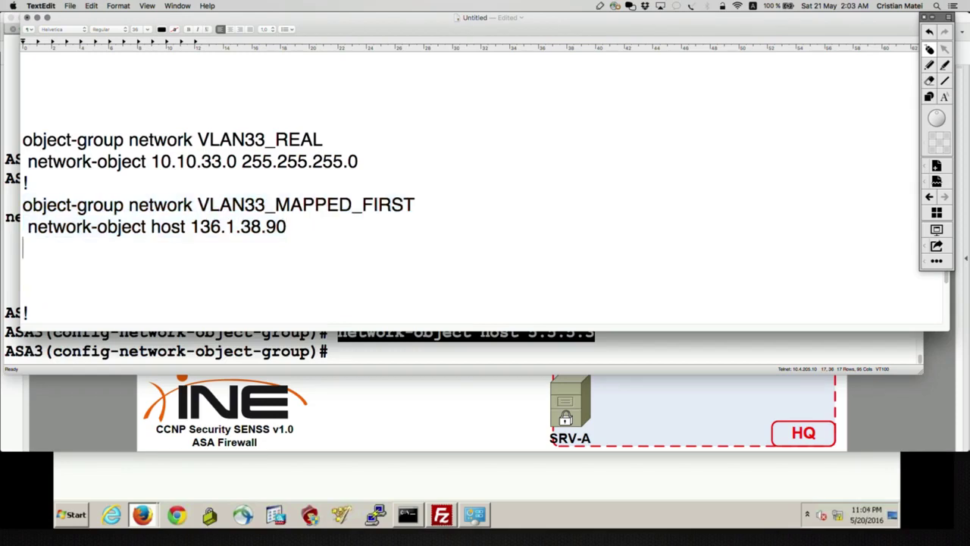
{"action": "type", "text": "!"}
{"action": "key", "text": "Return"}
{"action": "key", "text": "super+v"}
{"action": "left_click", "coordinate": [416, 264]}
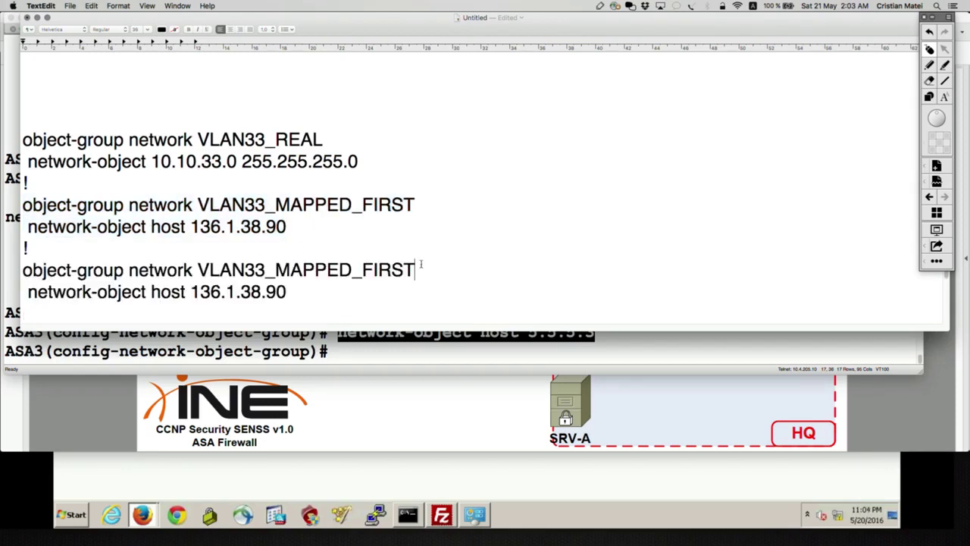
{"action": "key", "text": "BackSpace"}
{"action": "key", "text": "BackSpace"}
{"action": "key", "text": "BackSpace"}
{"action": "key", "text": "BackSpace"}
{"action": "key", "text": "BackSpace"}
{"action": "type", "text": "SECOND"}
Change VLAN33_MAPPED_FIRST's host to 136.1.38.80 and select both mapped groups.
{"action": "left_click", "coordinate": [323, 233]}
{"action": "key", "text": "BackSpace"}
{"action": "key", "text": "BackSpace"}
{"action": "type", "text": "80"}
{"action": "left_click", "coordinate": [323, 291]}
{"action": "scroll", "coordinate": [379, 290], "scroll_direction": "down", "scroll_amount": 2}
{"action": "scroll", "coordinate": [172, 265], "scroll_direction": "down", "scroll_amount": 2}
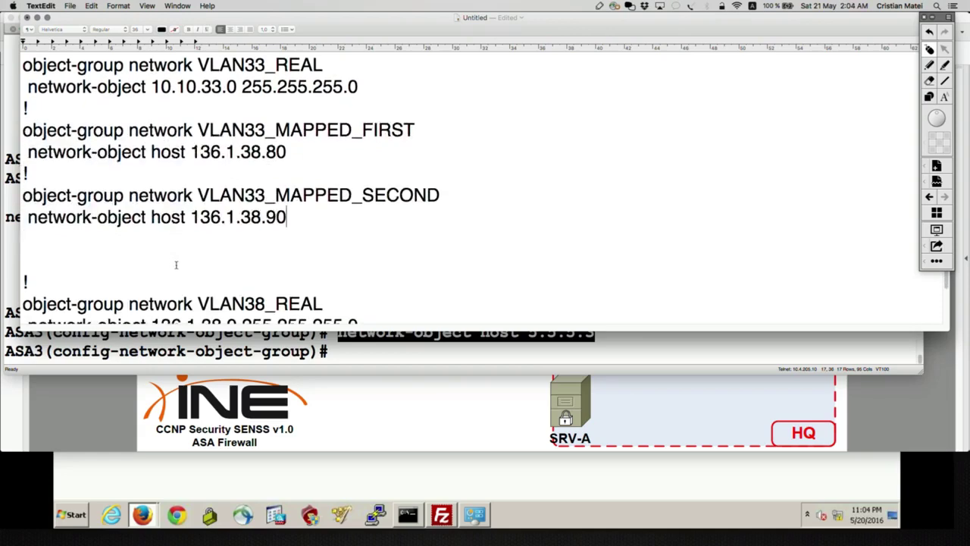
{"action": "left_click_drag", "start_coordinate": [293, 219], "coordinate": [22, 130]}
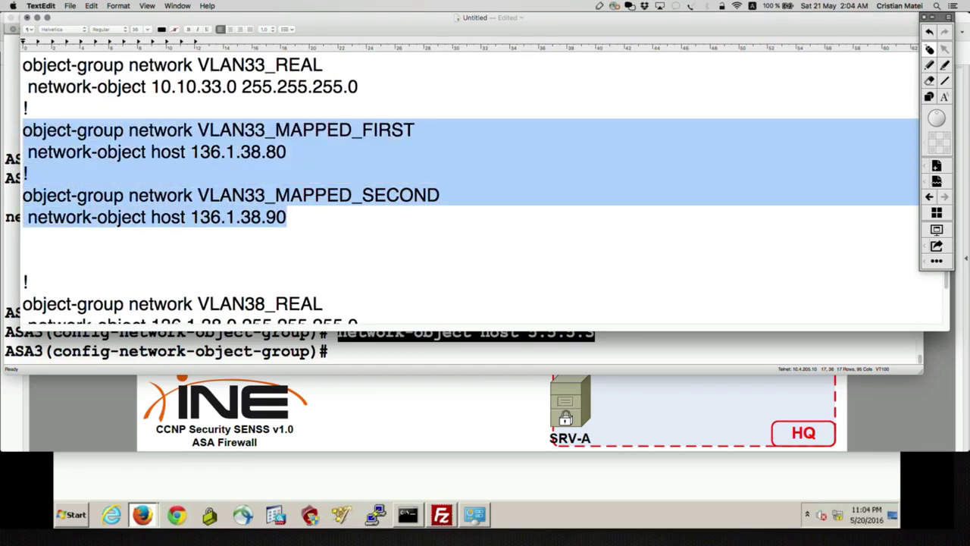
Paste the VLAN33_MAPPED_FIRST and VLAN33_MAPPED_SECOND groups into ASA3.
{"action": "key", "text": "super+c"}
{"action": "key", "text": "super+Tab"}
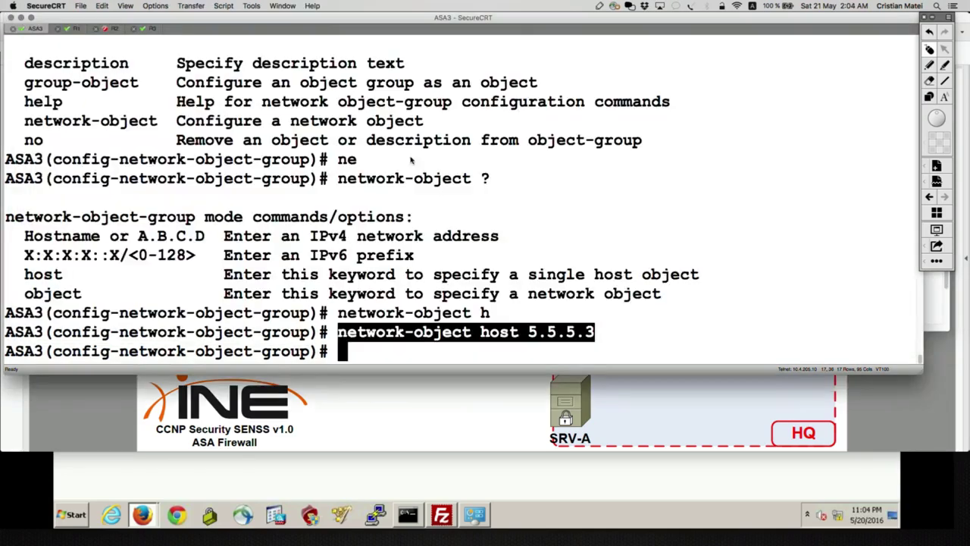
{"action": "key", "text": "super+v"}
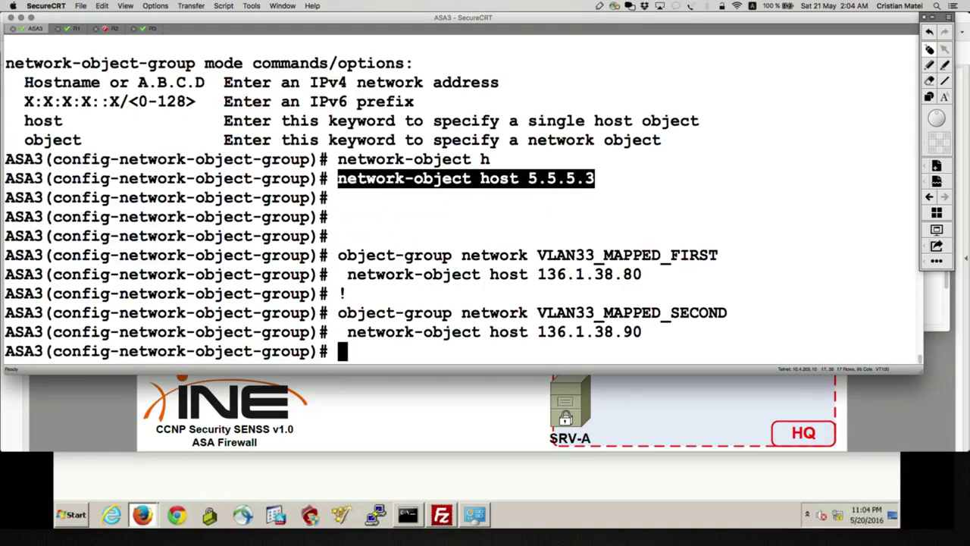
Tidy the notes and add a '!' separator after the R3L0_REAL group.
{"action": "key", "text": "super+Tab"}
{"action": "left_click", "coordinate": [240, 272]}
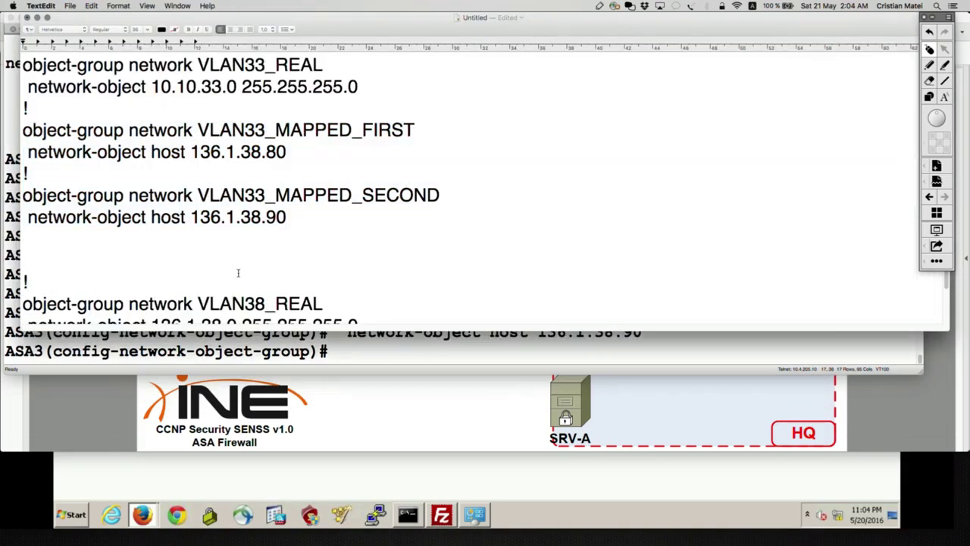
{"action": "key", "text": "BackSpace"}
{"action": "key", "text": "BackSpace"}
{"action": "scroll", "coordinate": [487, 275], "scroll_direction": "down", "scroll_amount": 5}
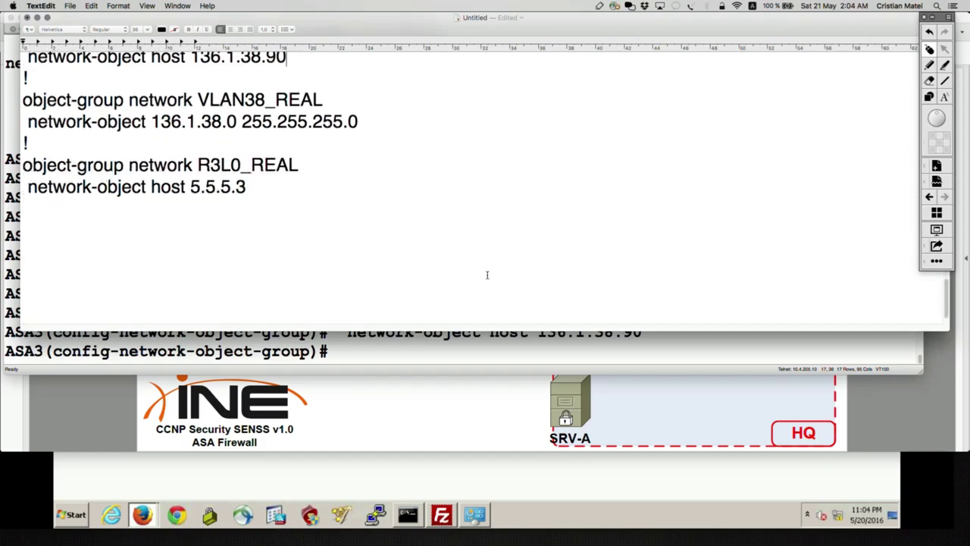
{"action": "left_click", "coordinate": [261, 190]}
{"action": "key", "text": "Return"}
{"action": "type", "text": "!"}
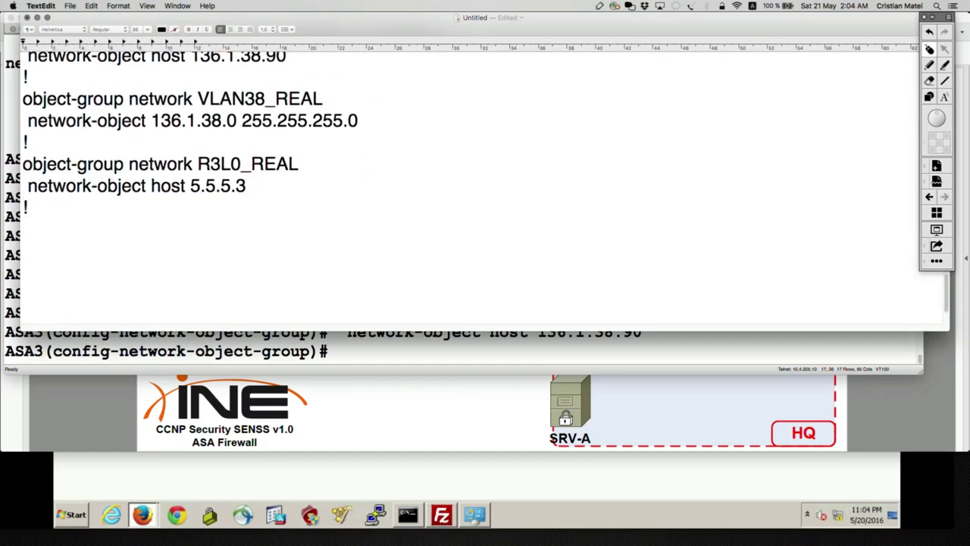
Enter exit on ASA3 to leave object-group configuration mode.
{"action": "key", "text": "super+Tab"}
{"action": "type", "text": "exit"}
{"action": "key", "text": "Return"}
Start the command 'nat (INSIDE,OUTSIDE)' at ASA3's prompt with Tab completion.
{"action": "type", "text": "nat"}
{"action": "key", "text": "Tab"}
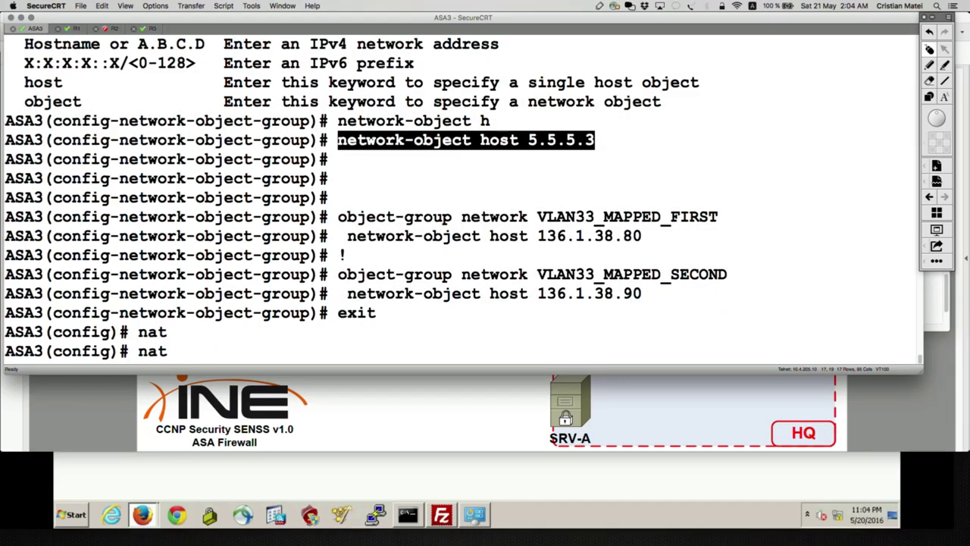
{"action": "type", "text": "(I"}
{"action": "key", "text": "Tab"}
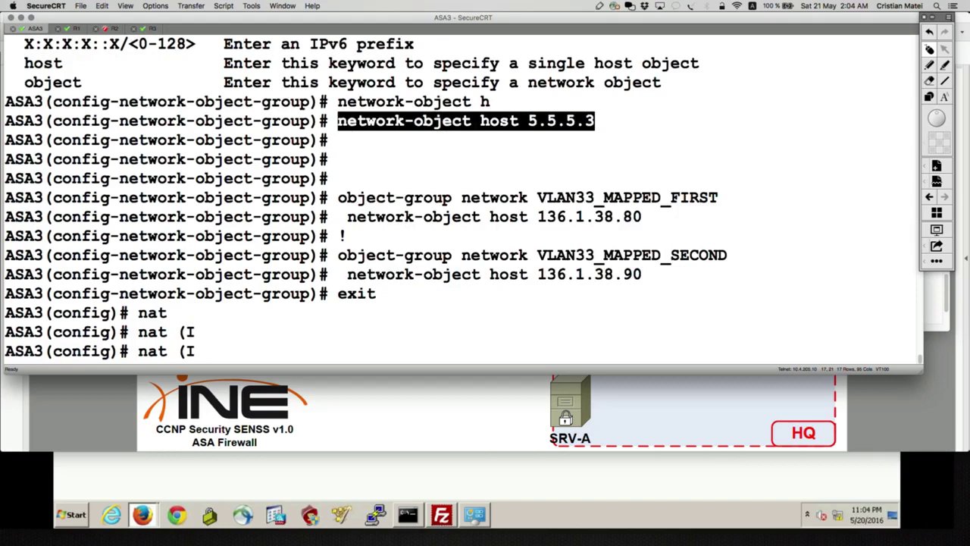
{"action": "type", "text": "N"}
{"action": "key", "text": "Tab"}
{"action": "type", "text": ",O"}
{"action": "key", "text": "Tab"}
Extend it with 'source dynamic' using ? help, then bring back the object-group notes.
{"action": "type", "text": ") ?so"}
{"action": "key", "text": "Tab"}
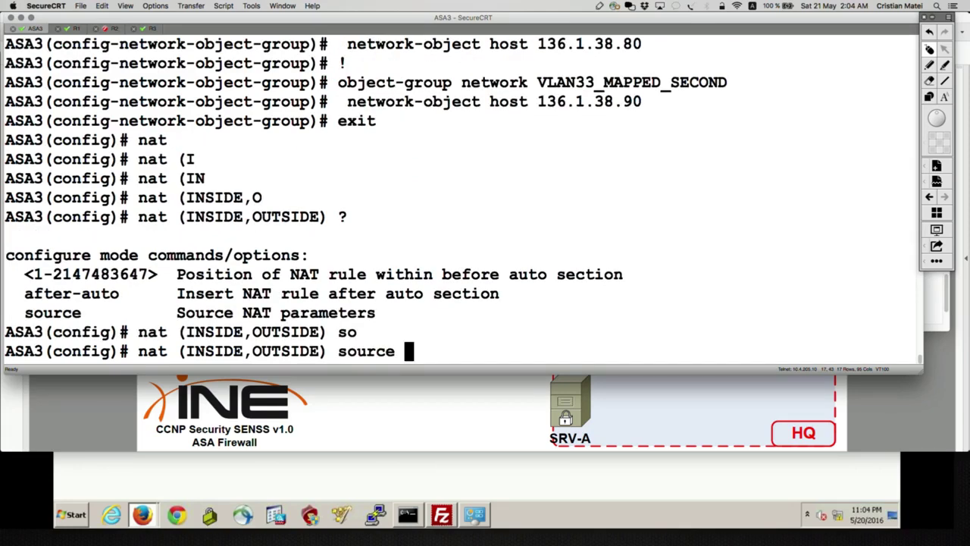
{"action": "type", "text": "?"}
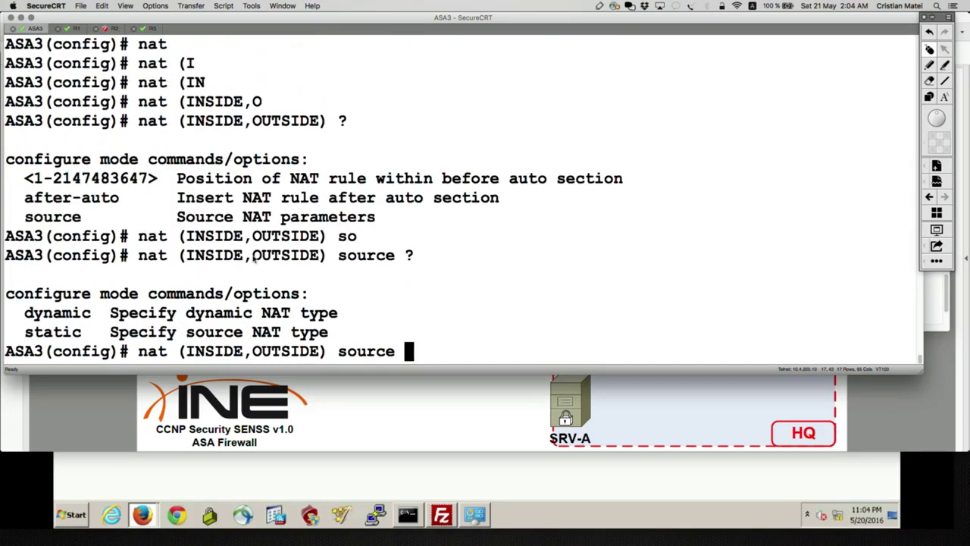
{"action": "left_click_drag", "start_coordinate": [100, 317], "coordinate": [6, 313]}
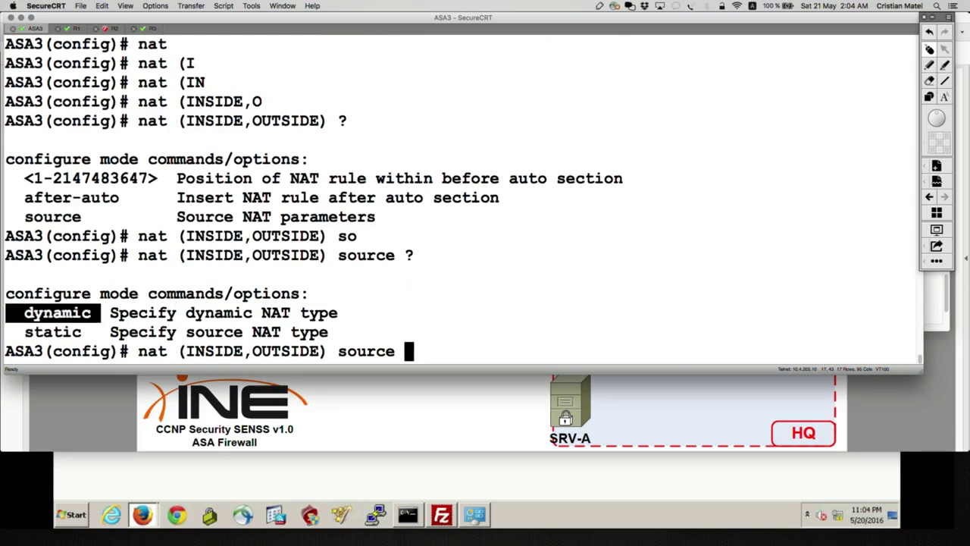
{"action": "type", "text": "dyn"}
{"action": "key", "text": "Tab"}
{"action": "type", "text": "?"}
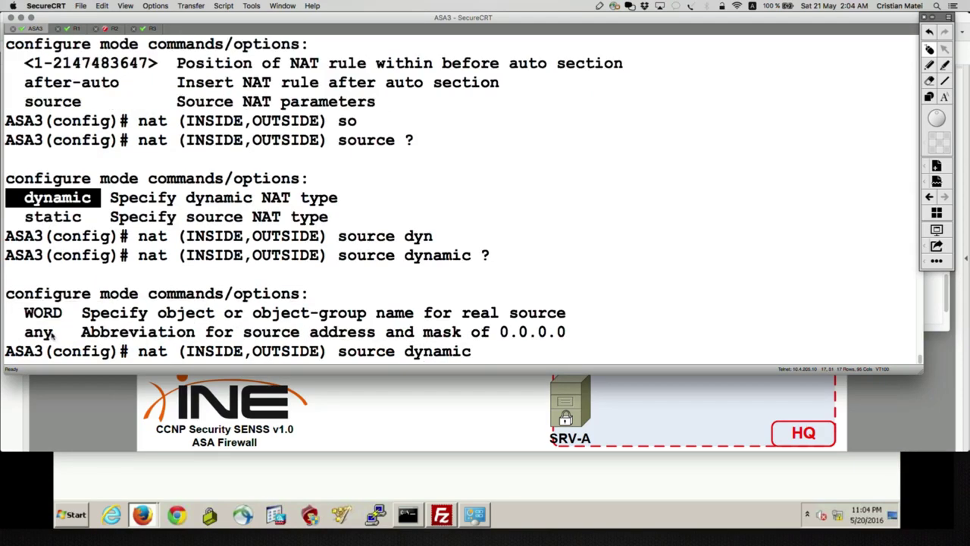
{"action": "left_click_drag", "start_coordinate": [580, 321], "coordinate": [6, 296]}
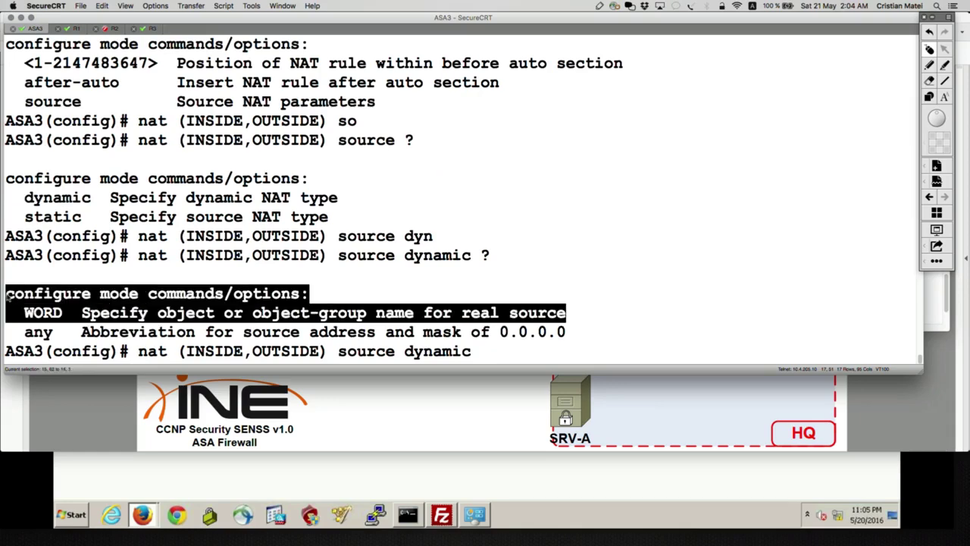
{"action": "key", "text": "super+Tab"}
{"action": "key", "text": "super+Tab"}
{"action": "key", "text": "super+Tab"}
{"action": "scroll", "coordinate": [376, 134], "scroll_direction": "up", "scroll_amount": 10}
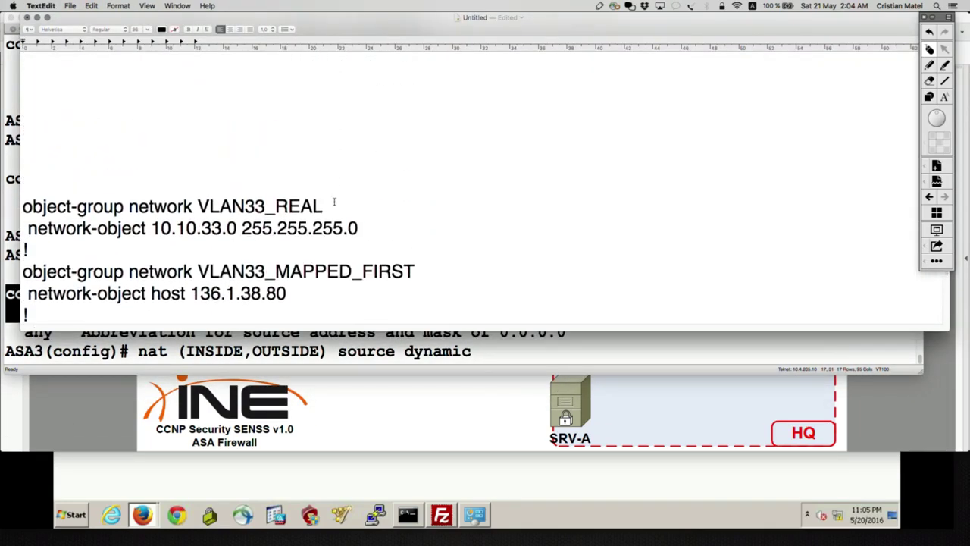
Paste VLAN33_REAL as real source and VLAN33_MAPPED_FIRST as mapped source from the notes.
{"action": "left_click_drag", "start_coordinate": [324, 206], "coordinate": [198, 207]}
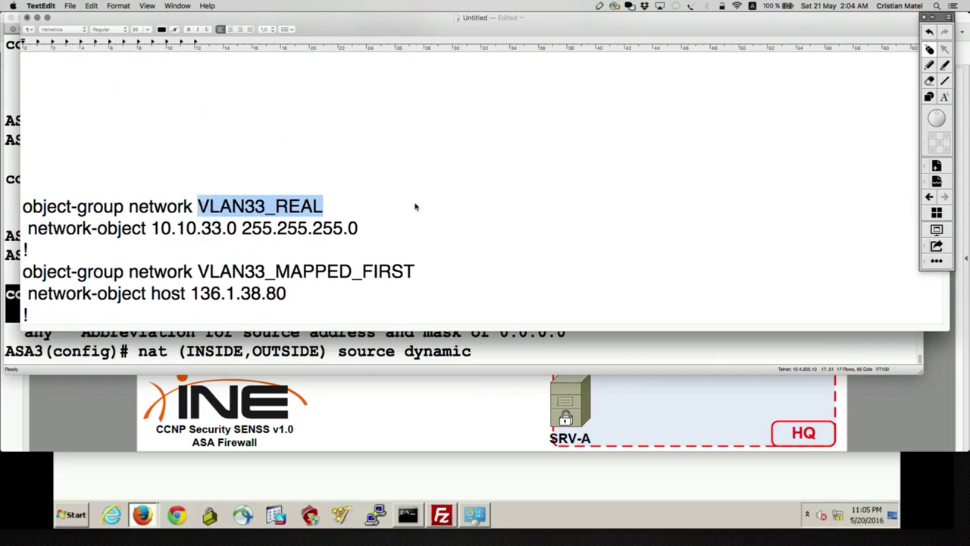
{"action": "key", "text": "super+c"}
{"action": "key", "text": "super+Tab"}
{"action": "key", "text": "super+v"}
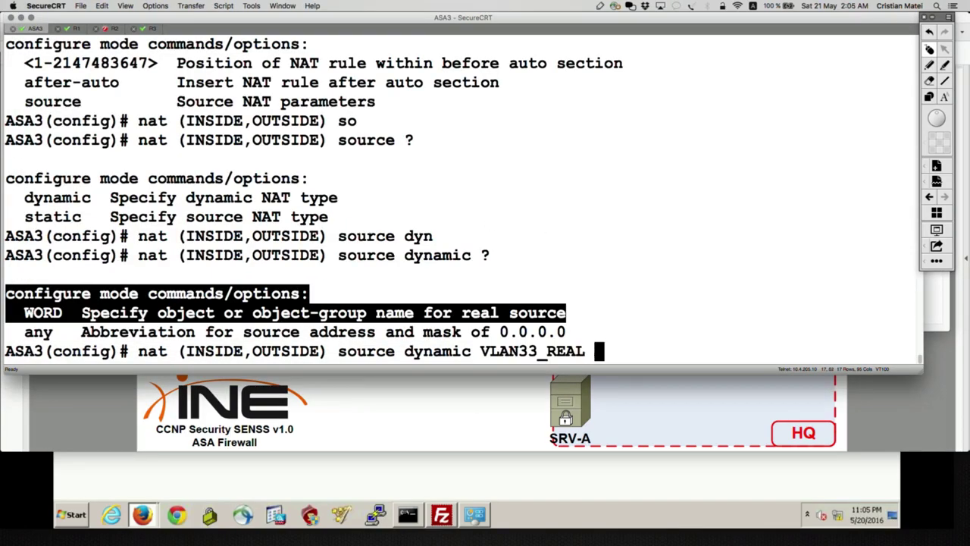
{"action": "key", "text": "super+Tab"}
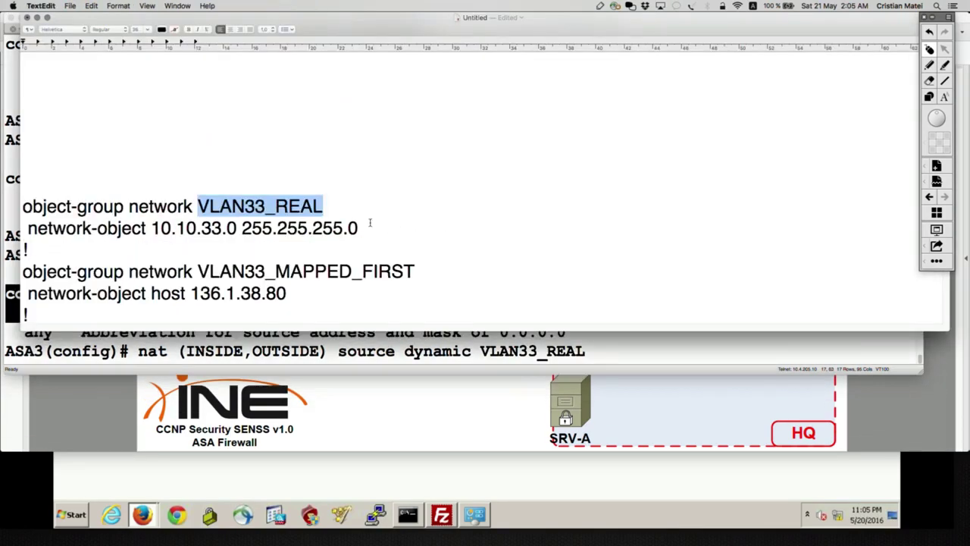
{"action": "scroll", "coordinate": [315, 219], "scroll_direction": "down", "scroll_amount": 3}
{"action": "left_click_drag", "start_coordinate": [415, 203], "coordinate": [197, 203]}
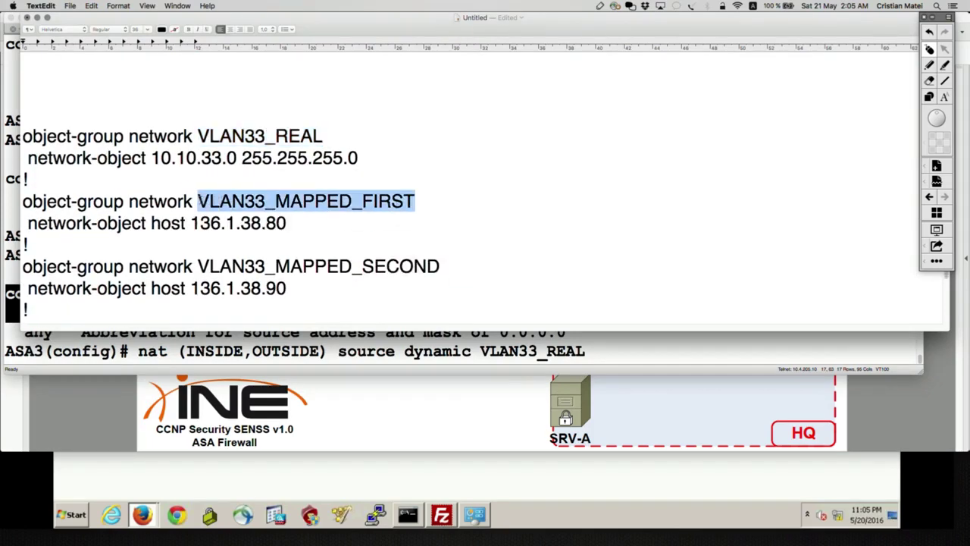
{"action": "key", "text": "super+c"}
{"action": "key", "text": "super+Tab"}
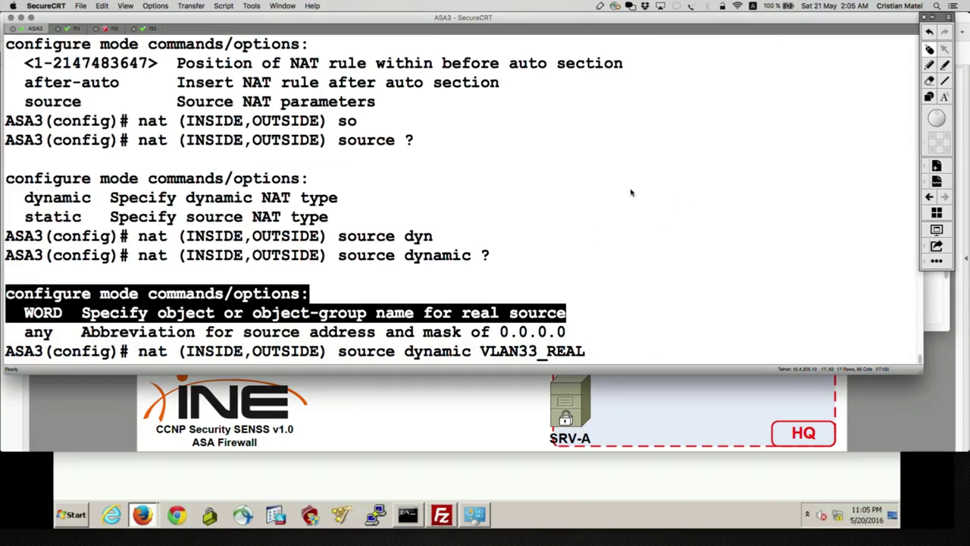
{"action": "key", "text": "super+v"}
Append 'destination static' after checking the help options, then return to the notes.
{"action": "type", "text": "det"}
{"action": "key", "text": "Tab"}
{"action": "key", "text": "BackSpace"}
{"action": "key", "text": "Tab"}
{"action": "type", "text": "st"}
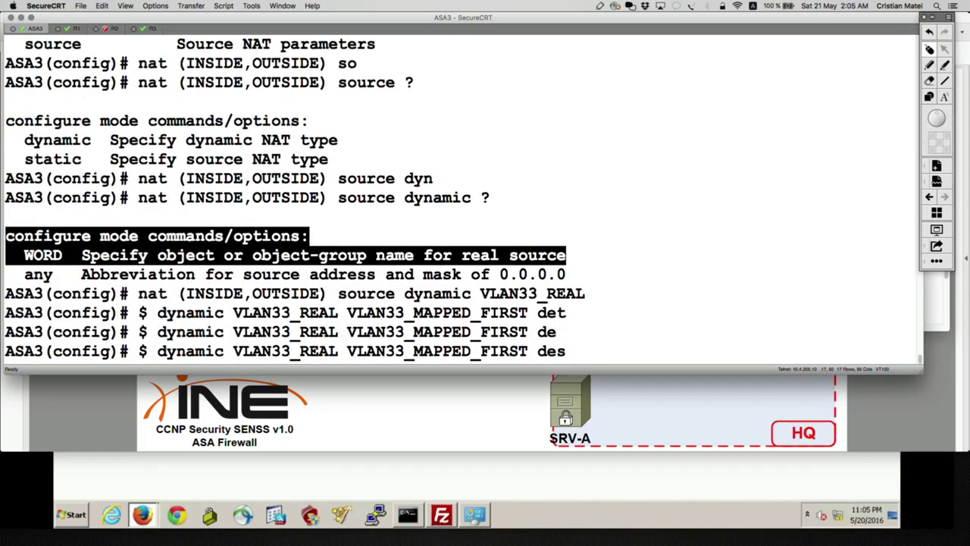
{"action": "key", "text": "Tab"}
{"action": "type", "text": "?"}
{"action": "type", "text": "stination s"}
{"action": "key", "text": "Tab"}
{"action": "left_click_drag", "start_coordinate": [370, 317], "coordinate": [6, 313]}
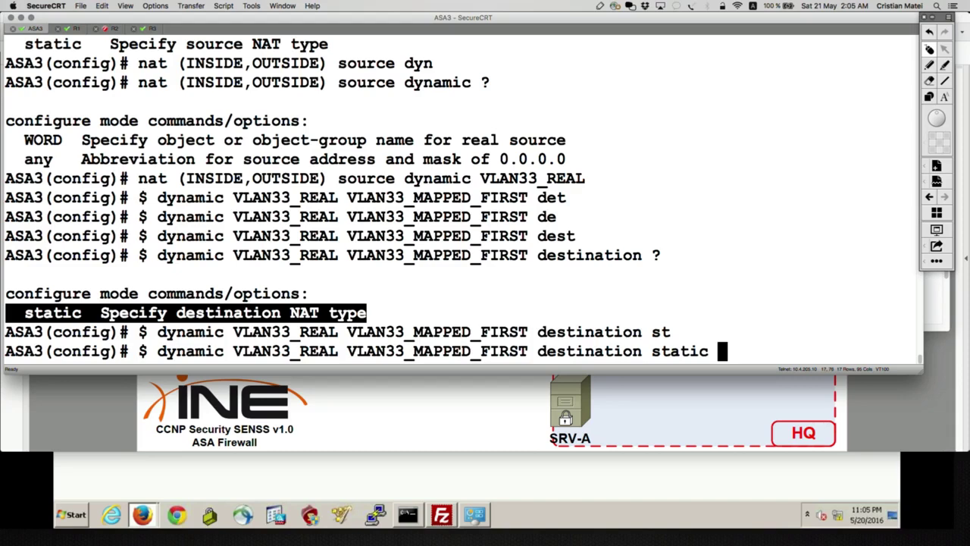
{"action": "type", "text": "?"}
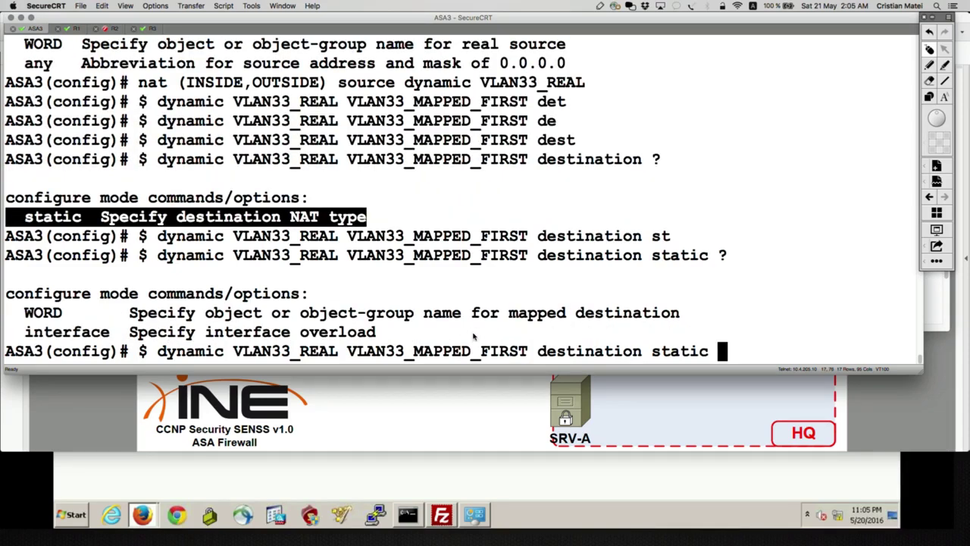
{"action": "left_click_drag", "start_coordinate": [680, 313], "coordinate": [150, 313]}
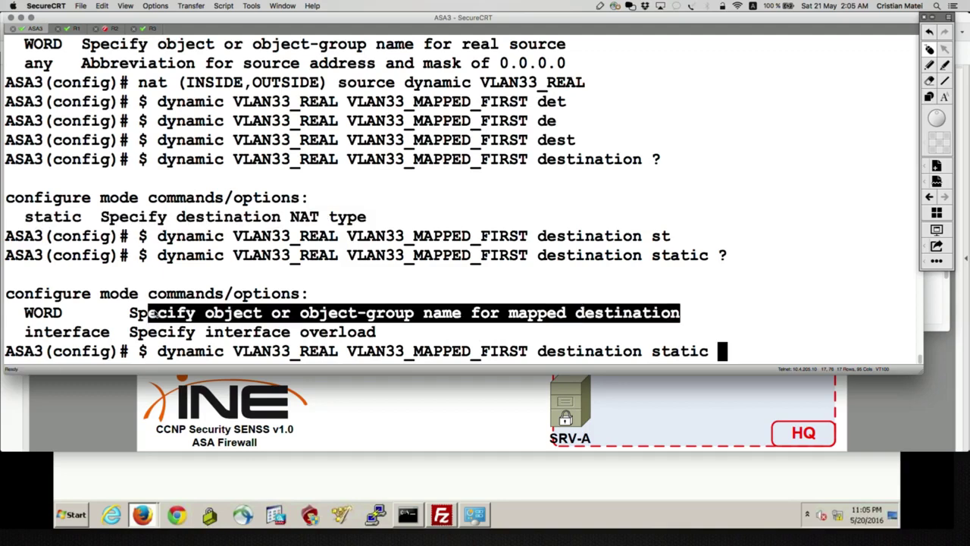
{"action": "key", "text": "super+Tab"}
{"action": "scroll", "coordinate": [224, 234], "scroll_direction": "down", "scroll_amount": 6}
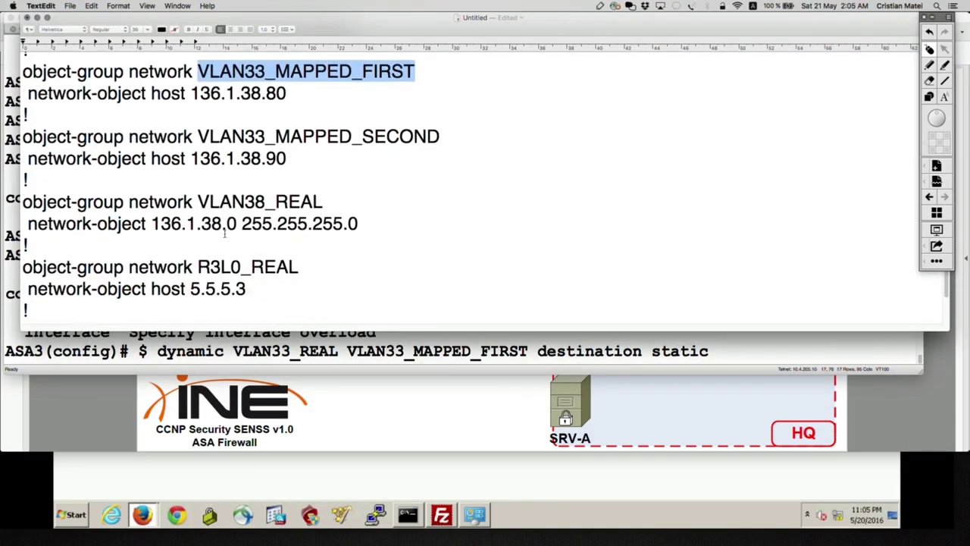
Fix VLAN38_REAL in the notes, paste it as both destination objects, and apply the rule.
{"action": "left_click", "coordinate": [329, 201]}
{"action": "key", "text": "BackSpace"}
{"action": "key", "text": "BackSpace"}
{"action": "key", "text": "BackSpace"}
{"action": "type", "text": "EAL"}
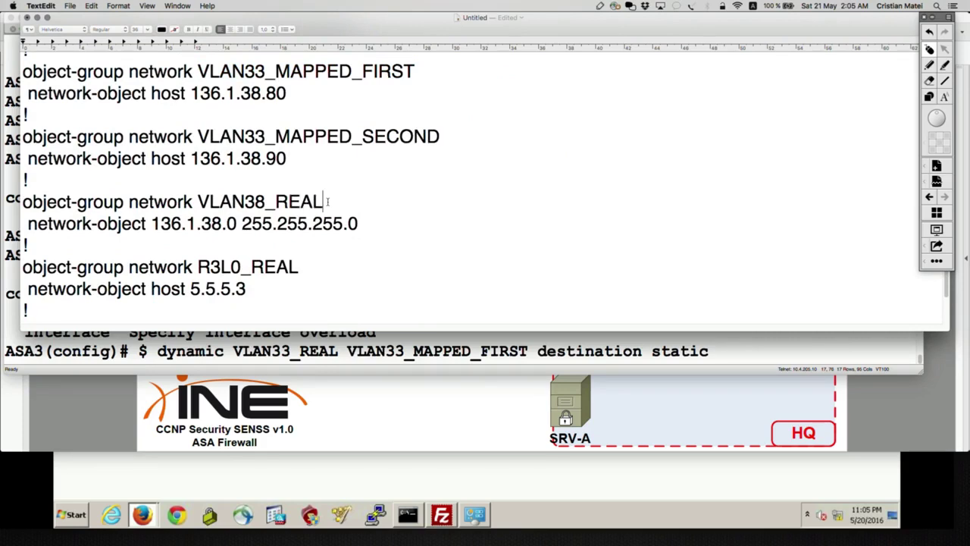
{"action": "left_click_drag", "start_coordinate": [326, 201], "coordinate": [197, 202]}
{"action": "key", "text": "super+c"}
{"action": "key", "text": "super+Tab"}
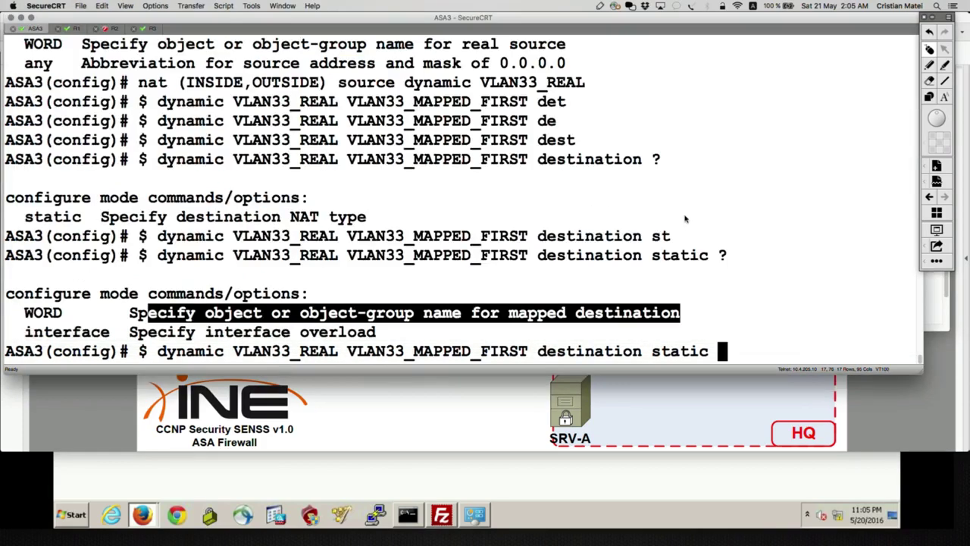
{"action": "key", "text": "super+v"}
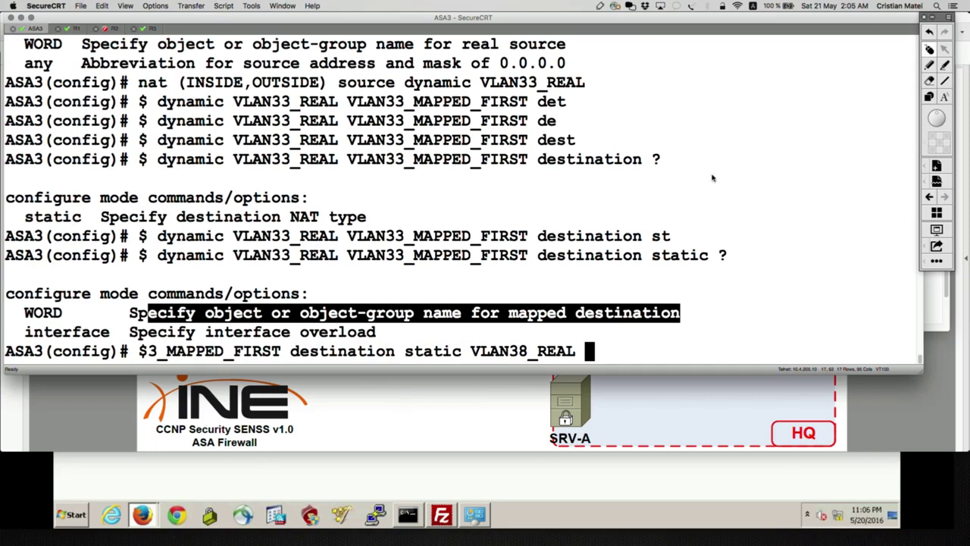
{"action": "key", "text": "super+v"}
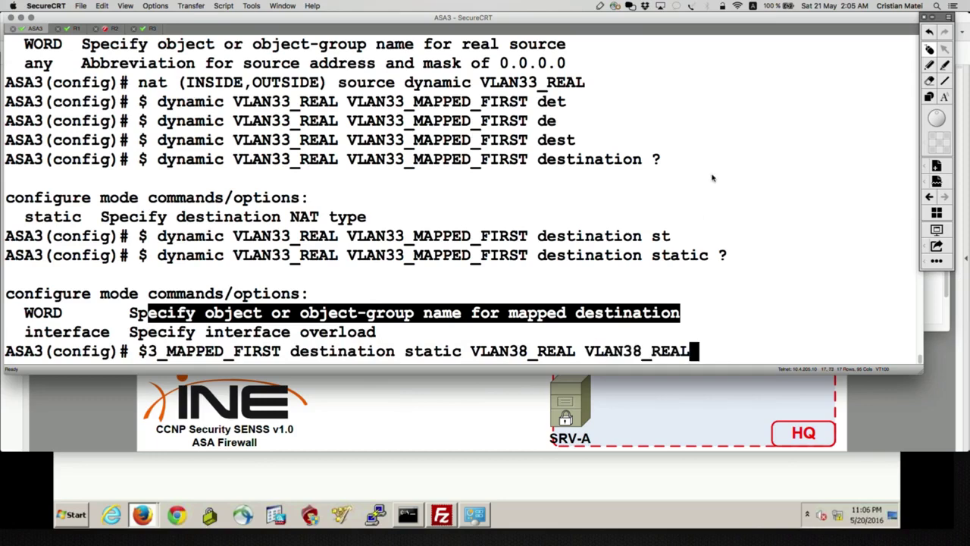
{"action": "key", "text": "Return"}
Run 'show run nat' twice to list the NAT configuration.
{"action": "type", "text": "show run nat"}
{"action": "key", "text": "Return"}
{"action": "key", "text": "Up"}
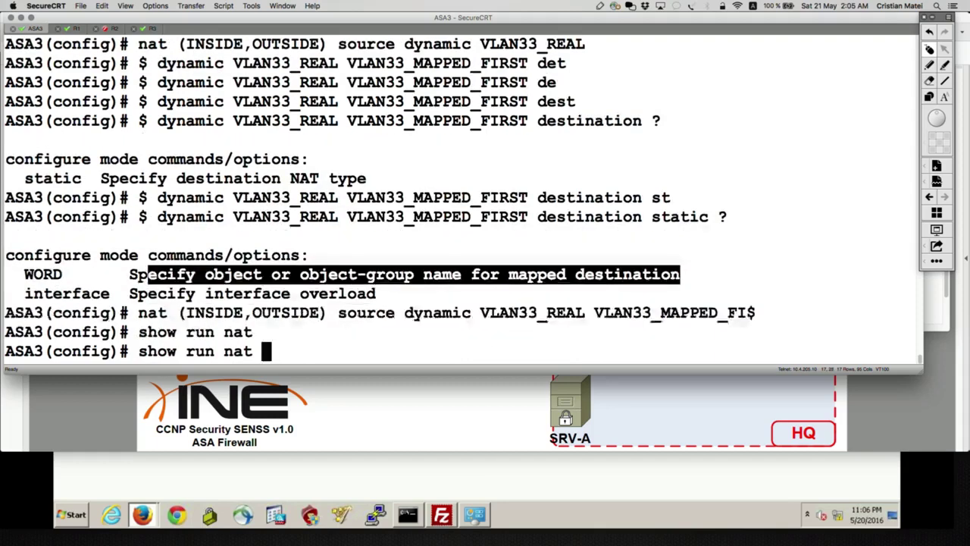
{"action": "key", "text": "Return"}
Copy the applied nat rule line and paste it twice below the 5.5.5.3 line.
{"action": "triple_click", "coordinate": [191, 238]}
{"action": "key", "text": "super+Tab"}
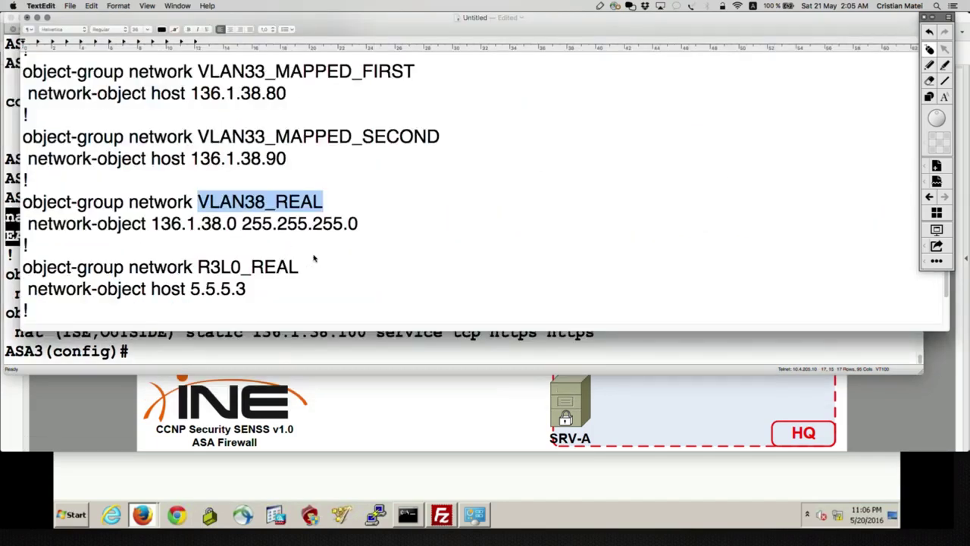
{"action": "scroll", "coordinate": [295, 290], "scroll_direction": "down", "scroll_amount": 4}
{"action": "left_click", "coordinate": [256, 139]}
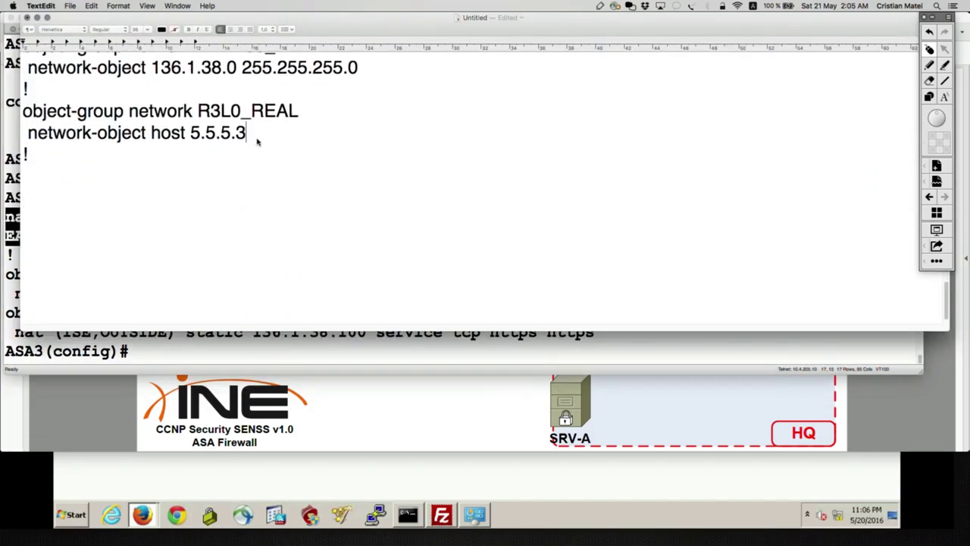
{"action": "key", "text": "super+v"}
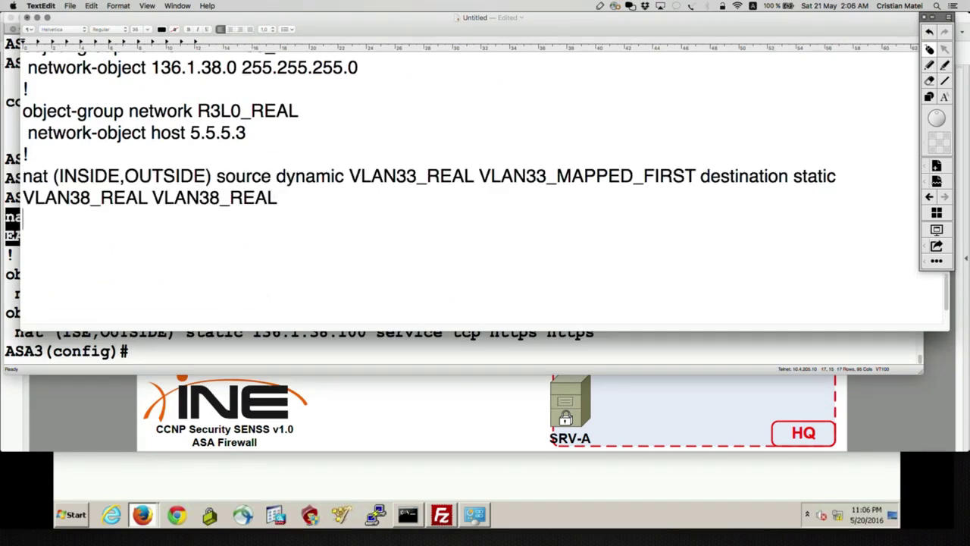
{"action": "key", "text": "Return"}
{"action": "key", "text": "super+v"}
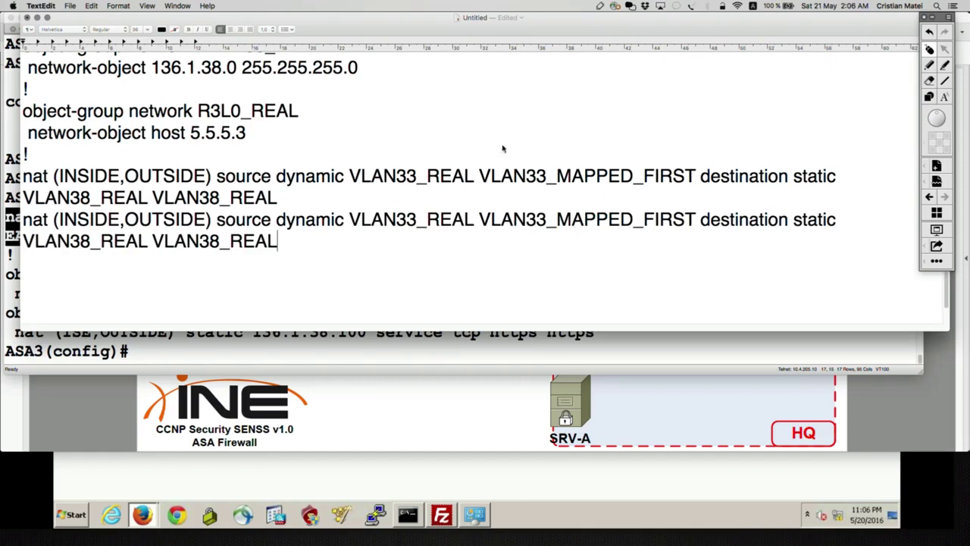
Edit the second rule to VLAN33_MAPPED_SECOND with R3L0_REAL replacing the VLAN38_REAL pair.
{"action": "scroll", "coordinate": [489, 147], "scroll_direction": "up", "scroll_amount": 5}
{"action": "scroll", "coordinate": [489, 147], "scroll_direction": "down", "scroll_amount": 7}
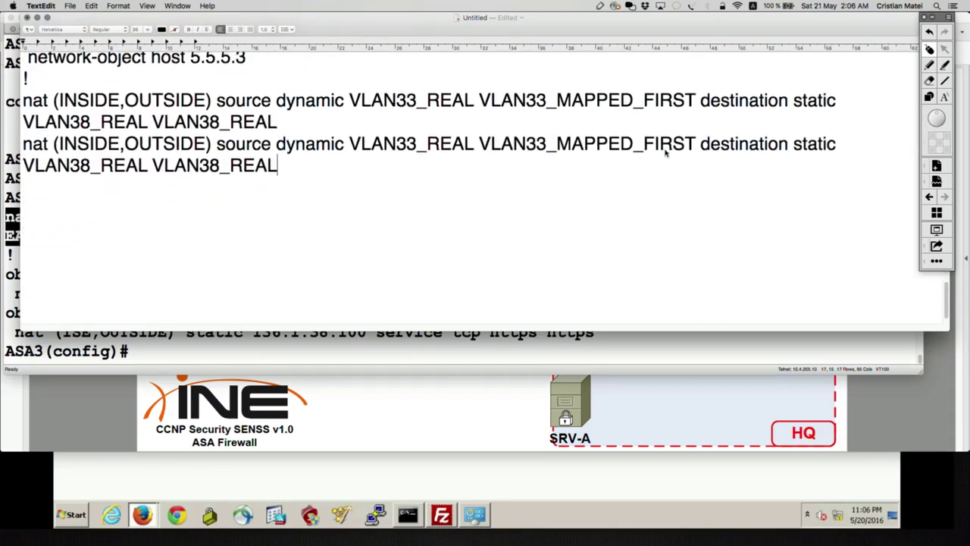
{"action": "left_click", "coordinate": [695, 143]}
{"action": "key", "text": "BackSpace"}
{"action": "key", "text": "BackSpace"}
{"action": "key", "text": "BackSpace"}
{"action": "key", "text": "BackSpace"}
{"action": "key", "text": "BackSpace"}
{"action": "type", "text": "SECOND"}
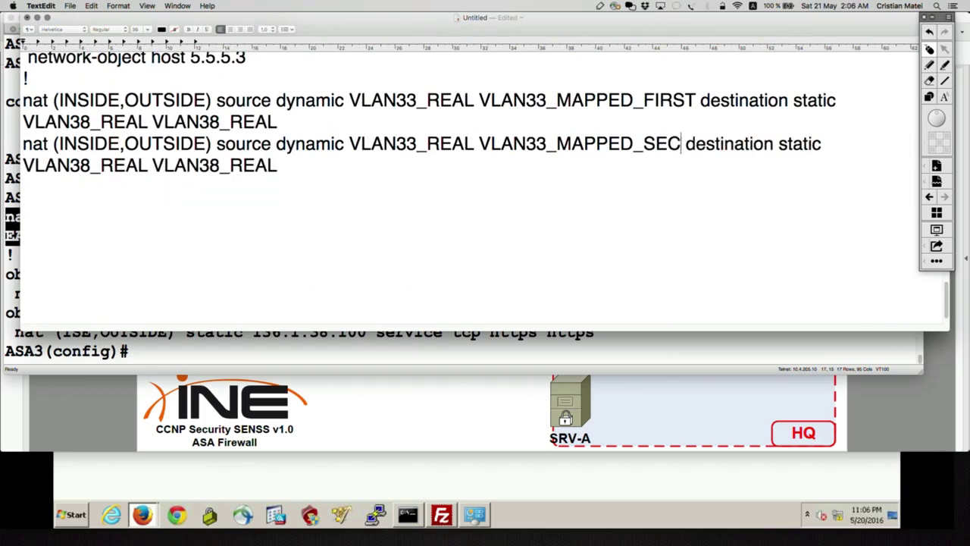
{"action": "scroll", "coordinate": [577, 188], "scroll_direction": "up", "scroll_amount": 2}
{"action": "scroll", "coordinate": [577, 187], "scroll_direction": "up", "scroll_amount": 3}
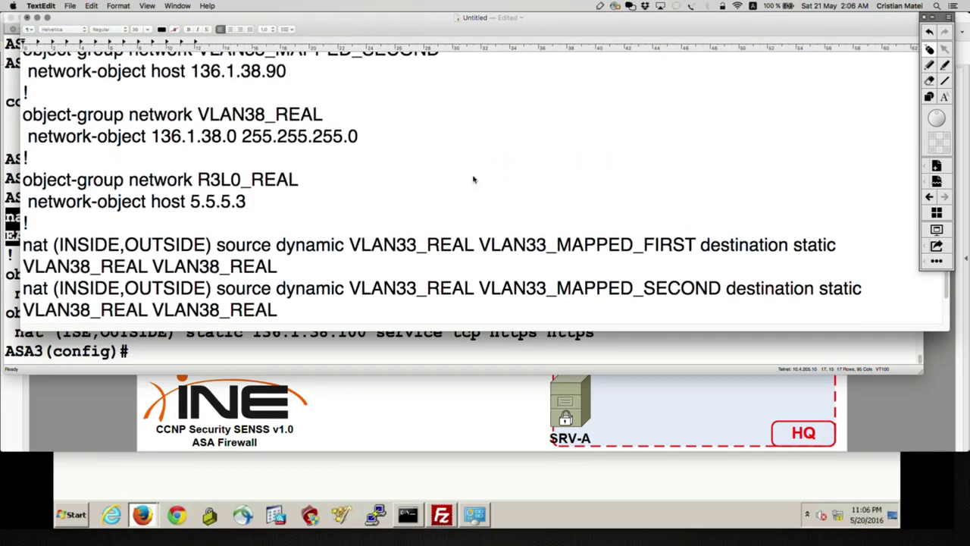
{"action": "left_click_drag", "start_coordinate": [299, 180], "coordinate": [201, 179]}
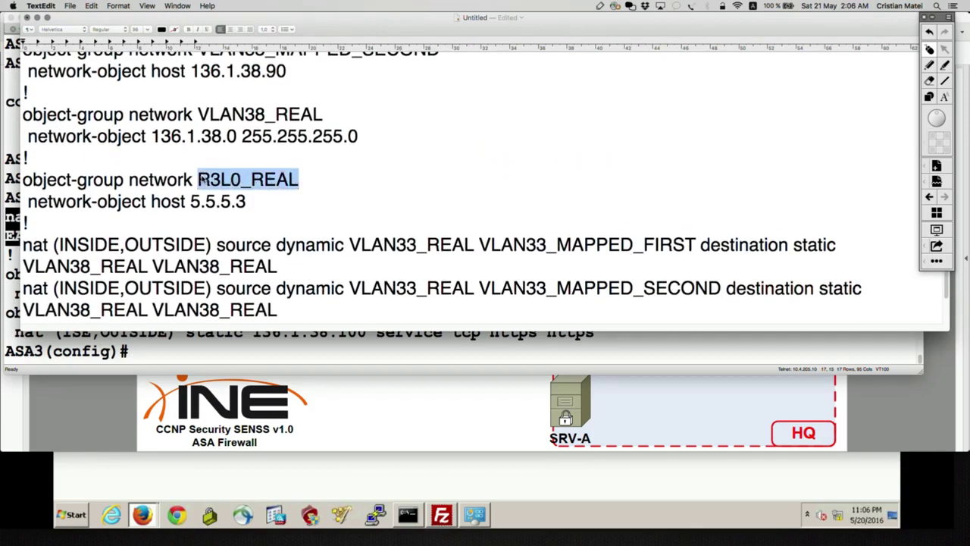
{"action": "key", "text": "super+c"}
{"action": "scroll", "coordinate": [223, 218], "scroll_direction": "down", "scroll_amount": 5}
{"action": "left_click_drag", "start_coordinate": [279, 181], "coordinate": [23, 180]}
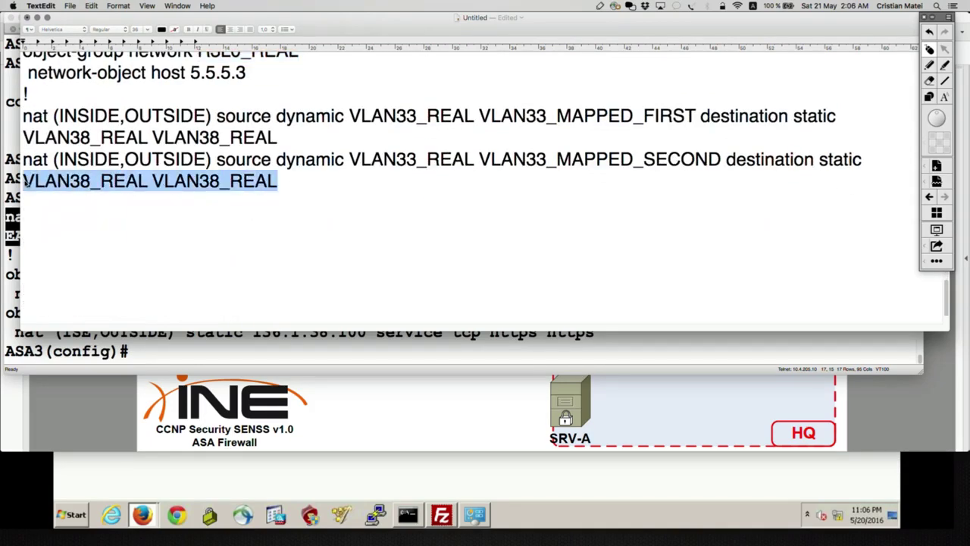
{"action": "key", "text": "super+v"}
{"action": "key", "text": "super+v"}
Copy the edited second nat rule and apply it at ASA3's prompt.
{"action": "triple_click", "coordinate": [272, 182]}
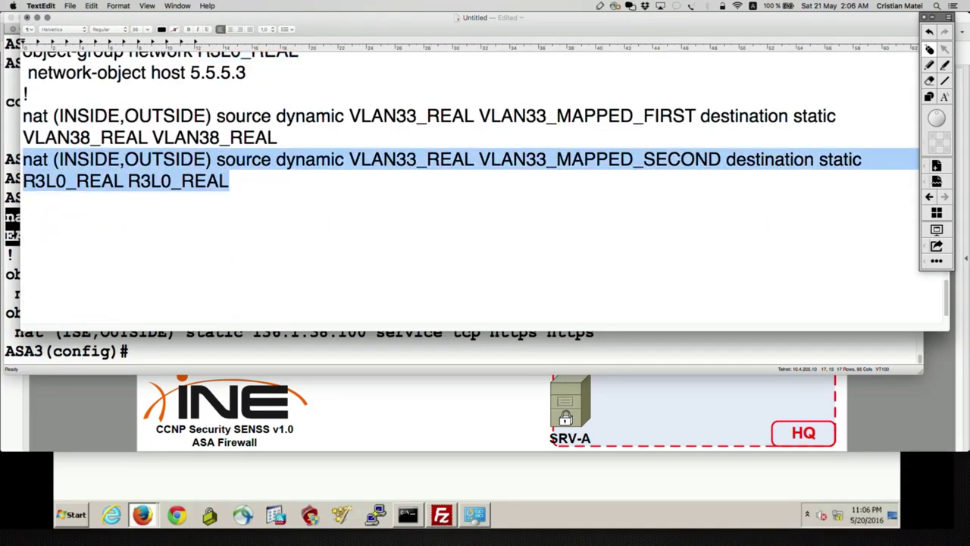
{"action": "key", "text": "super+c"}
{"action": "key", "text": "super+Tab"}
{"action": "key", "text": "Return"}
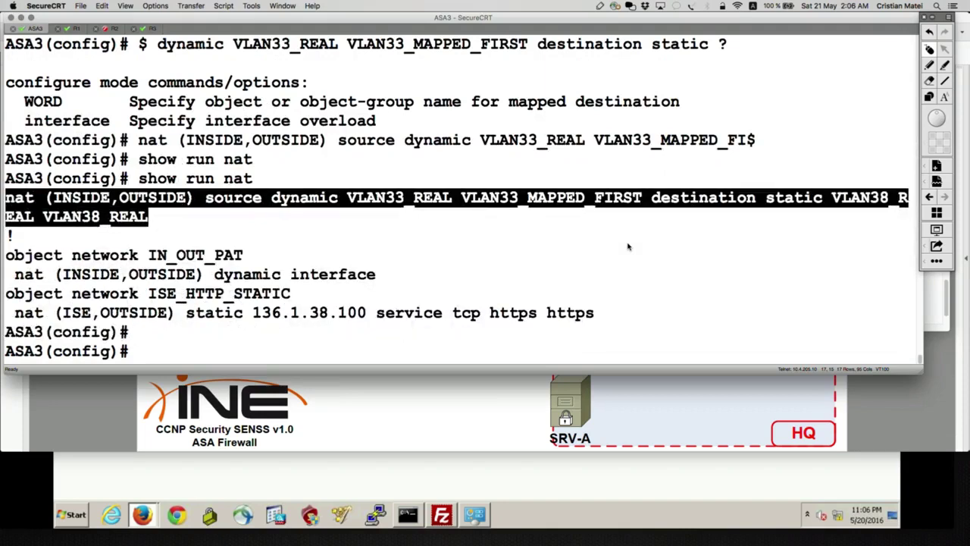
{"action": "key", "text": "super+v"}
{"action": "key", "text": "Return"}
Clear the selection in the notes and enable on-screen drawing with Ctrl+Shift+A.
{"action": "key", "text": "super+Tab"}
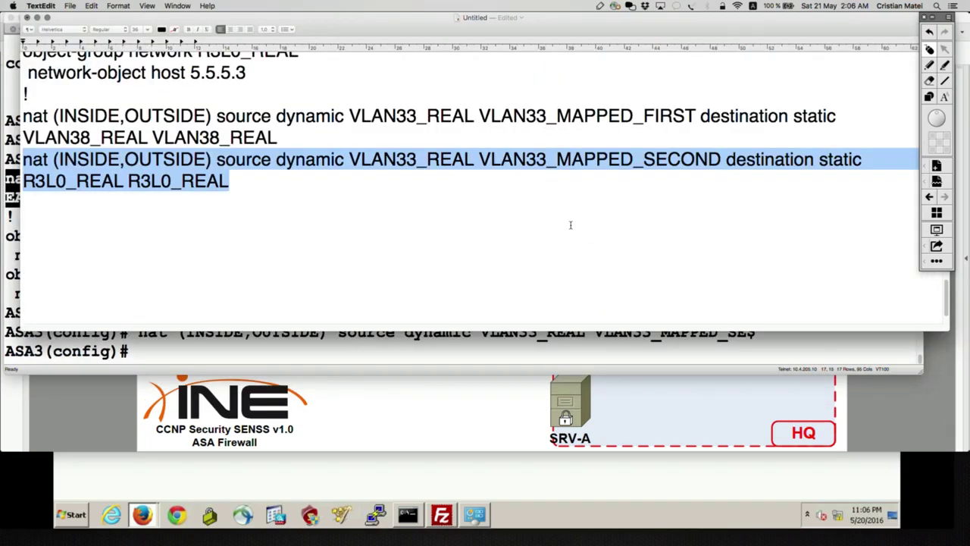
{"action": "left_click", "coordinate": [591, 238]}
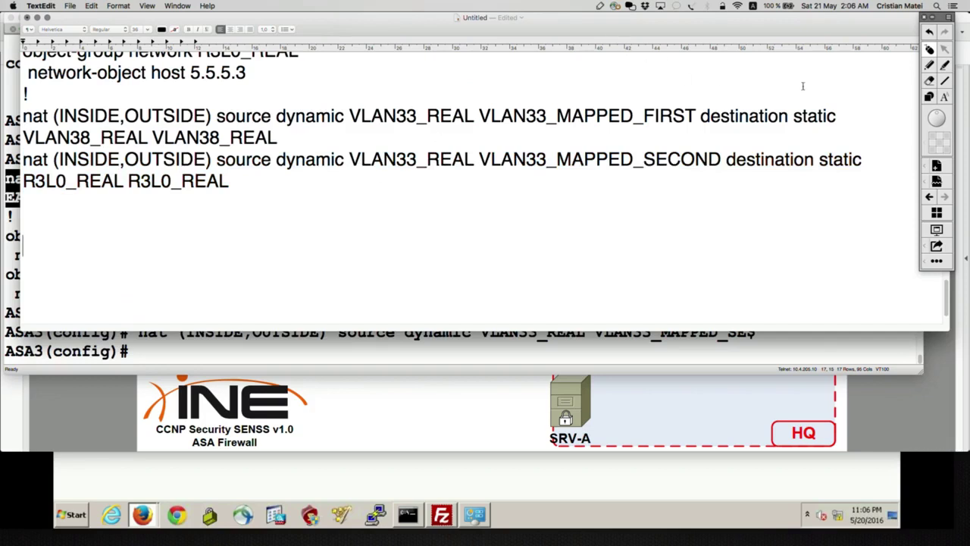
{"action": "left_click", "coordinate": [917, 73]}
{"action": "key", "text": "ctrl+shift+a"}
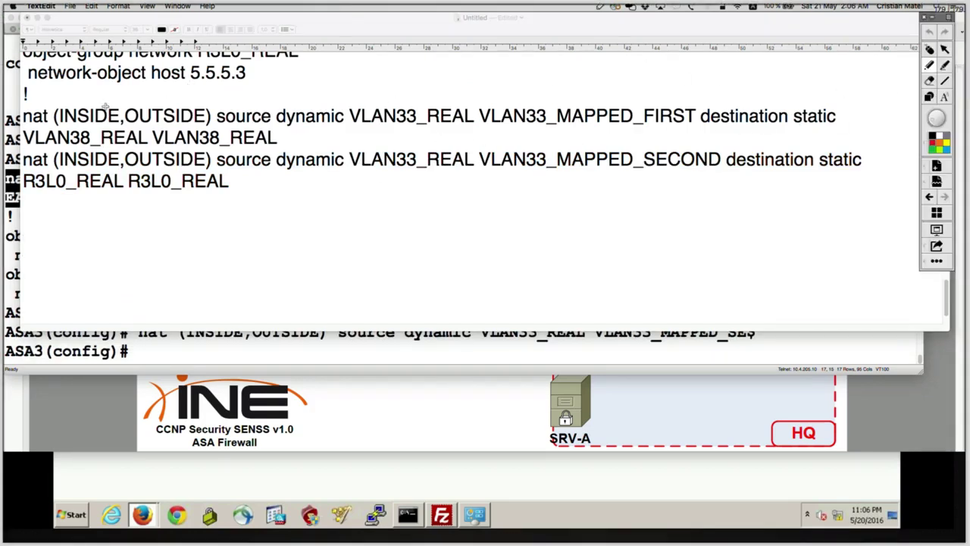
{"action": "left_click_drag", "start_coordinate": [67, 101], "coordinate": [199, 106]}
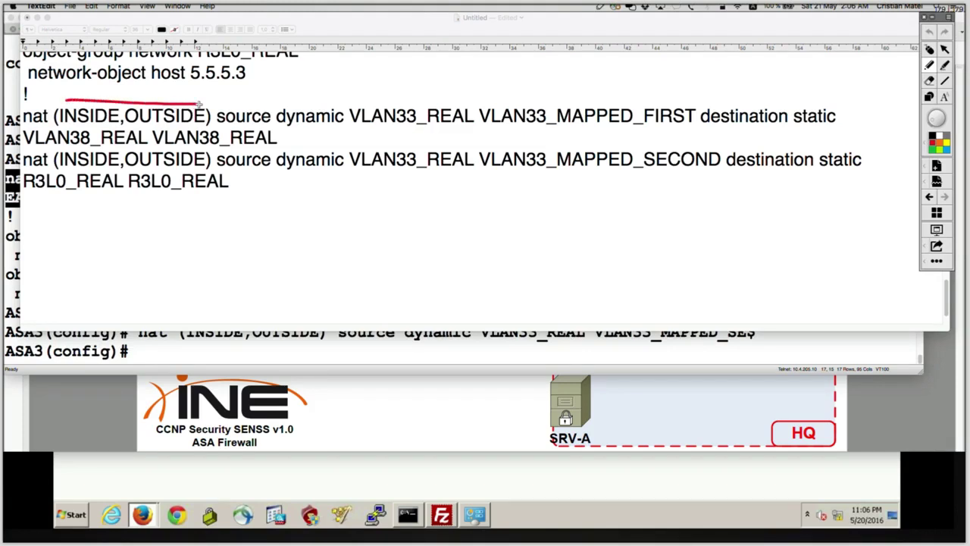
{"action": "key", "text": "super+z"}
{"action": "mouse_move", "coordinate": [70, 97]}
{"action": "left_mouse_down"}
{"action": "mouse_move", "coordinate": [203, 98]}
{"action": "mouse_move", "coordinate": [185, 106]}
{"action": "mouse_move", "coordinate": [182, 91]}
{"action": "left_mouse_up"}
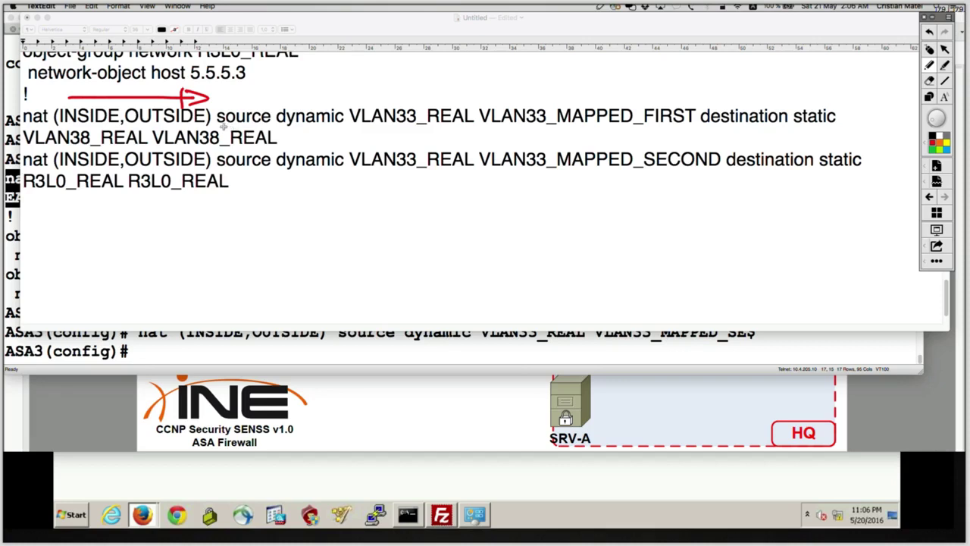
{"action": "left_click_drag", "start_coordinate": [217, 125], "coordinate": [341, 128]}
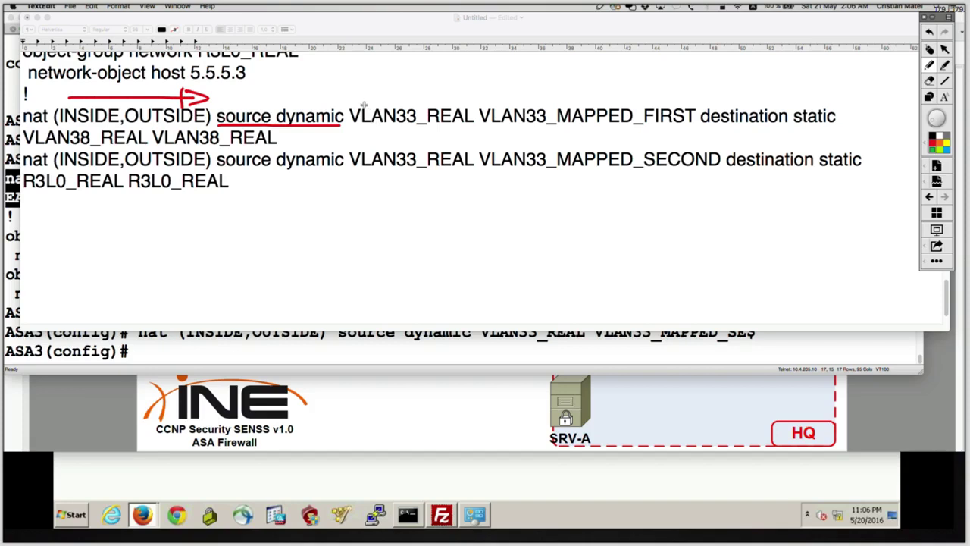
{"action": "left_click_drag", "start_coordinate": [356, 102], "coordinate": [466, 105]}
{"action": "key", "text": "ctrl+z"}
{"action": "left_click_drag", "start_coordinate": [348, 97], "coordinate": [466, 96]}
{"action": "mouse_move", "coordinate": [384, 85]}
{"action": "left_mouse_down"}
{"action": "mouse_move", "coordinate": [417, 83]}
{"action": "mouse_move", "coordinate": [404, 91]}
{"action": "left_mouse_up"}
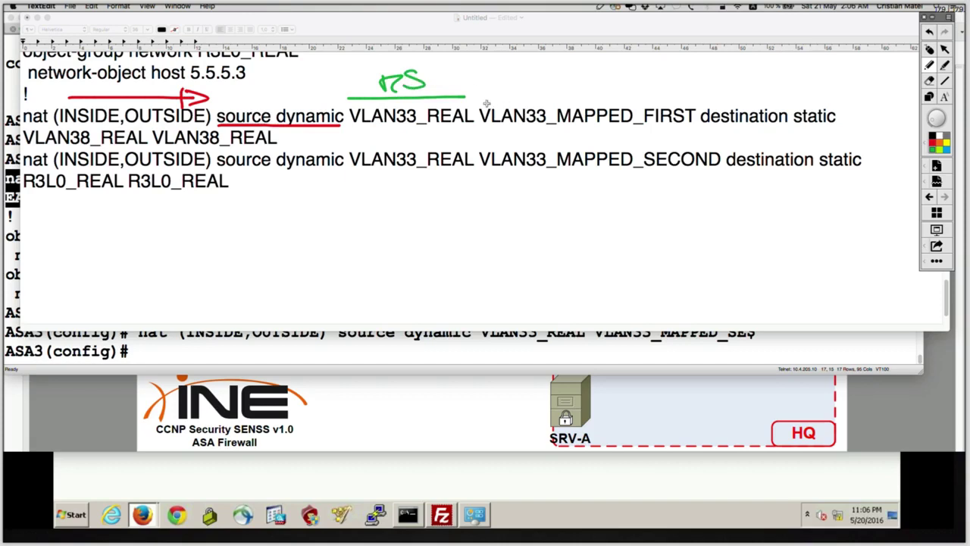
{"action": "left_click_drag", "start_coordinate": [484, 104], "coordinate": [699, 99]}
{"action": "left_click_drag", "start_coordinate": [555, 82], "coordinate": [578, 95]}
{"action": "left_click_drag", "start_coordinate": [600, 79], "coordinate": [585, 95]}
{"action": "mouse_move", "coordinate": [442, 80]}
{"action": "left_mouse_down"}
{"action": "mouse_move", "coordinate": [551, 65]}
{"action": "mouse_move", "coordinate": [521, 83]}
{"action": "left_mouse_up"}
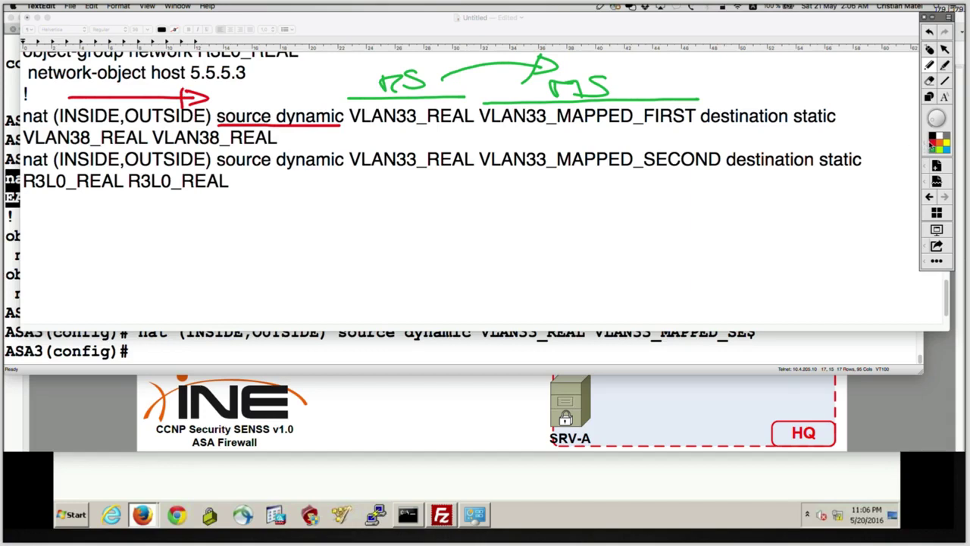
{"action": "left_click_drag", "start_coordinate": [705, 128], "coordinate": [833, 127]}
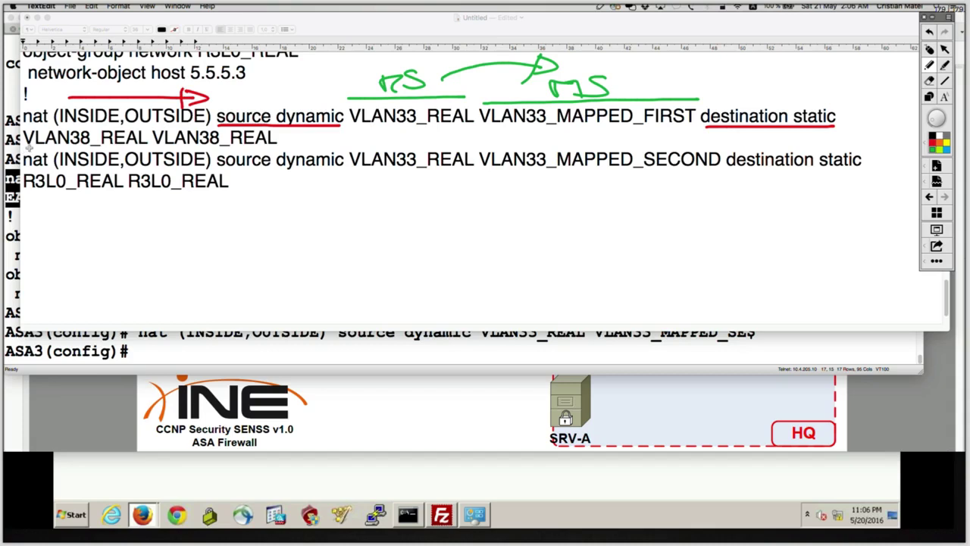
{"action": "mouse_move", "coordinate": [25, 149]}
{"action": "left_mouse_down"}
{"action": "mouse_move", "coordinate": [148, 145]}
{"action": "mouse_move", "coordinate": [149, 239]}
{"action": "mouse_move", "coordinate": [147, 249]}
{"action": "mouse_move", "coordinate": [121, 225]}
{"action": "mouse_move", "coordinate": [126, 270]}
{"action": "mouse_move", "coordinate": [151, 255]}
{"action": "left_mouse_up"}
{"action": "left_click_drag", "start_coordinate": [168, 253], "coordinate": [168, 271]}
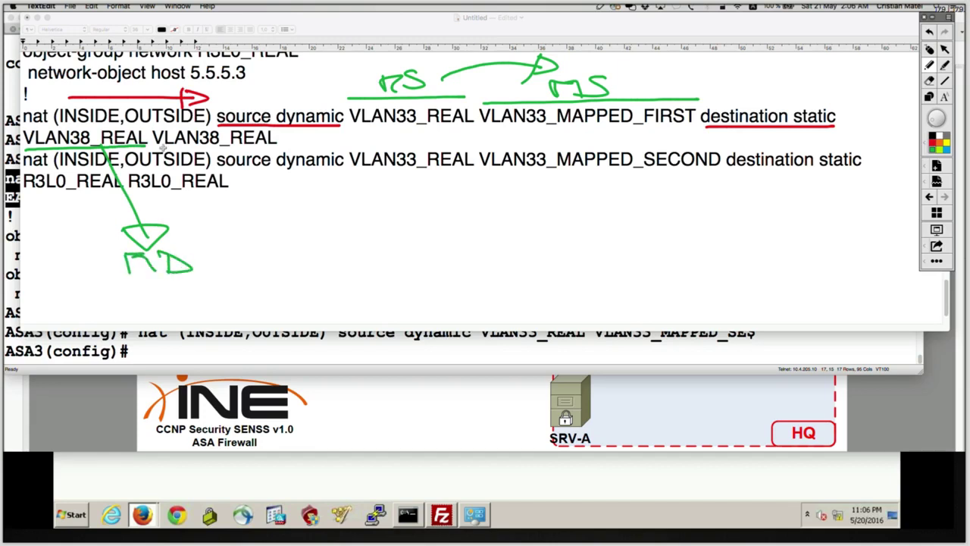
{"action": "mouse_move", "coordinate": [160, 148]}
{"action": "left_mouse_down"}
{"action": "mouse_move", "coordinate": [267, 147]}
{"action": "mouse_move", "coordinate": [259, 244]}
{"action": "mouse_move", "coordinate": [240, 229]}
{"action": "mouse_move", "coordinate": [282, 230]}
{"action": "left_mouse_up"}
{"action": "mouse_move", "coordinate": [245, 256]}
{"action": "left_mouse_down"}
{"action": "mouse_move", "coordinate": [256, 273]}
{"action": "mouse_move", "coordinate": [286, 271]}
{"action": "left_mouse_up"}
{"action": "left_click_drag", "start_coordinate": [276, 250], "coordinate": [273, 270]}
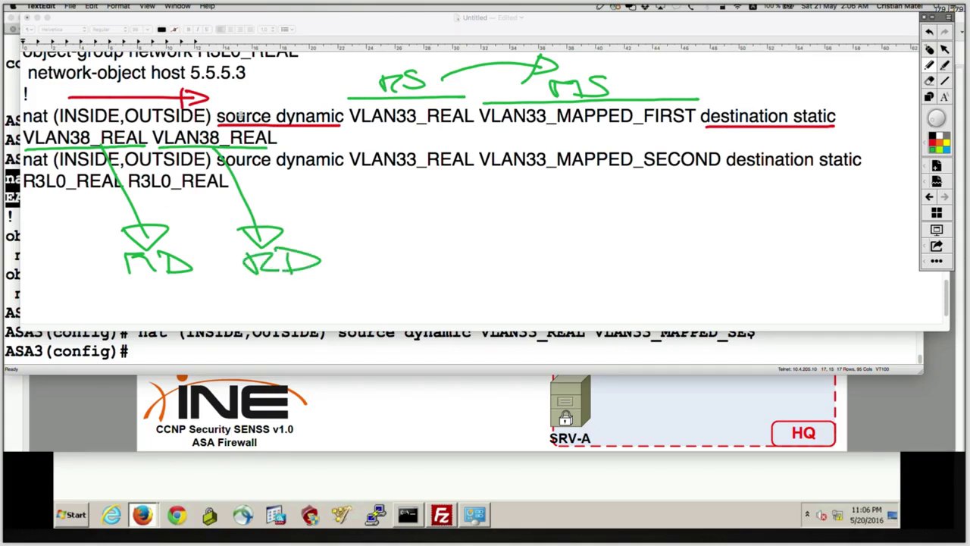
{"action": "mouse_move", "coordinate": [284, 127]}
{"action": "left_mouse_down"}
{"action": "mouse_move", "coordinate": [74, 123]}
{"action": "mouse_move", "coordinate": [9, 136]}
{"action": "mouse_move", "coordinate": [175, 153]}
{"action": "mouse_move", "coordinate": [297, 141]}
{"action": "mouse_move", "coordinate": [208, 128]}
{"action": "left_mouse_up"}
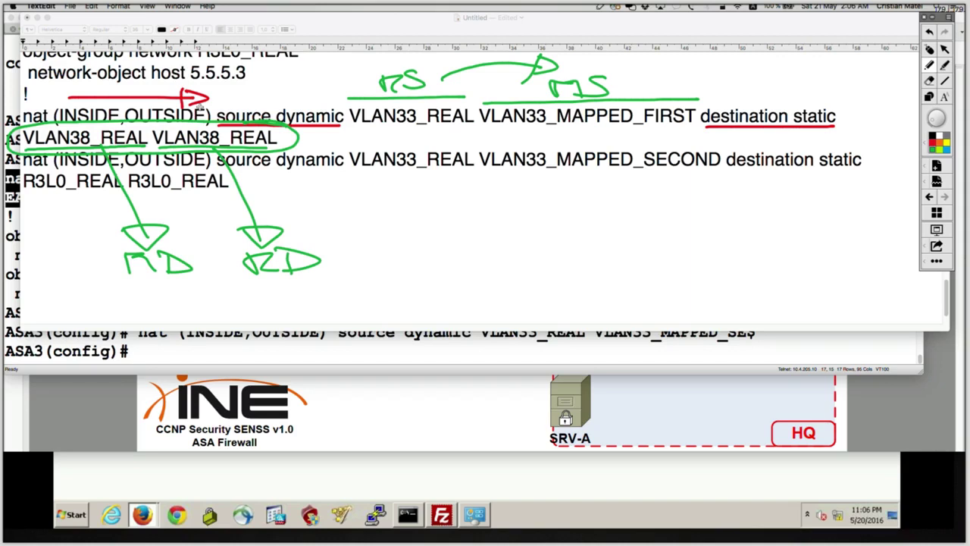
Annotate the first nat line: destination static, VLAN33_REAL in red, arrow under host 5.5.5.3.
{"action": "left_click", "coordinate": [930, 49]}
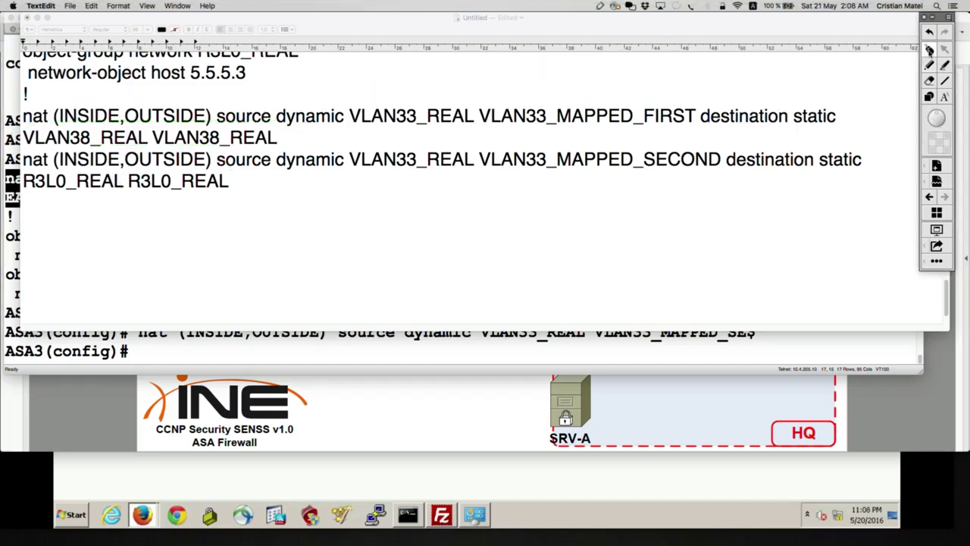
{"action": "left_click", "coordinate": [929, 66]}
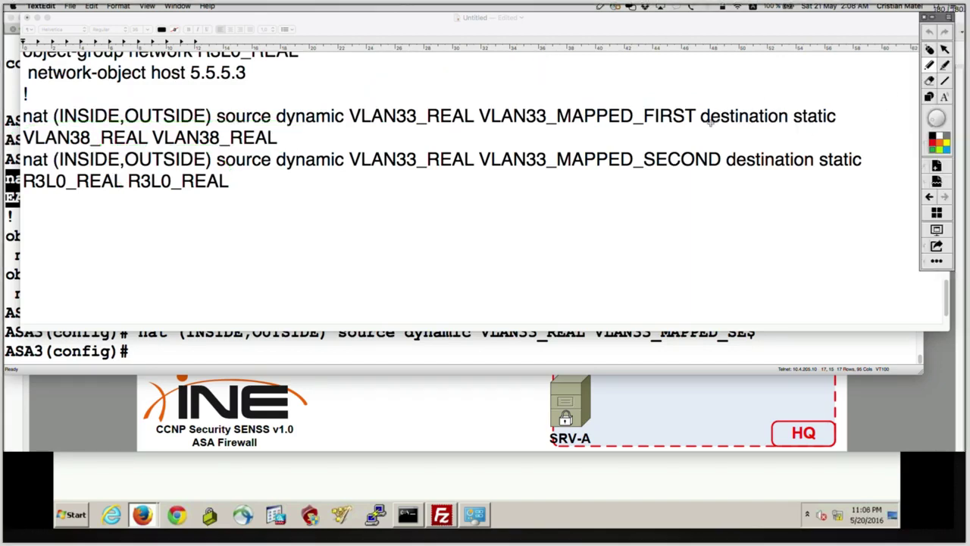
{"action": "mouse_move", "coordinate": [720, 97]}
{"action": "left_mouse_down"}
{"action": "mouse_move", "coordinate": [701, 129]}
{"action": "mouse_move", "coordinate": [760, 134]}
{"action": "mouse_move", "coordinate": [709, 144]}
{"action": "left_mouse_up"}
{"action": "key", "text": "super+z"}
{"action": "mouse_move", "coordinate": [717, 98]}
{"action": "left_mouse_down"}
{"action": "mouse_move", "coordinate": [689, 127]}
{"action": "mouse_move", "coordinate": [25, 134]}
{"action": "mouse_move", "coordinate": [42, 145]}
{"action": "mouse_move", "coordinate": [146, 148]}
{"action": "mouse_move", "coordinate": [790, 149]}
{"action": "mouse_move", "coordinate": [742, 98]}
{"action": "mouse_move", "coordinate": [701, 101]}
{"action": "left_mouse_up"}
{"action": "left_click", "coordinate": [937, 146]}
{"action": "left_click", "coordinate": [928, 143]}
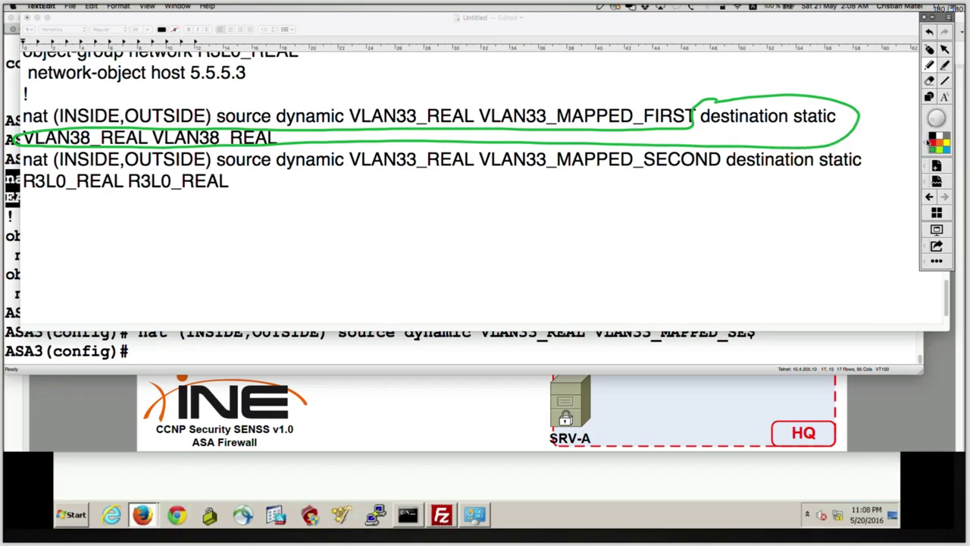
{"action": "mouse_move", "coordinate": [450, 92]}
{"action": "left_mouse_down"}
{"action": "mouse_move", "coordinate": [405, 85]}
{"action": "mouse_move", "coordinate": [343, 111]}
{"action": "mouse_move", "coordinate": [465, 125]}
{"action": "mouse_move", "coordinate": [393, 88]}
{"action": "mouse_move", "coordinate": [425, 72]}
{"action": "mouse_move", "coordinate": [530, 57]}
{"action": "mouse_move", "coordinate": [586, 95]}
{"action": "mouse_move", "coordinate": [678, 102]}
{"action": "mouse_move", "coordinate": [556, 91]}
{"action": "mouse_move", "coordinate": [488, 109]}
{"action": "mouse_move", "coordinate": [654, 134]}
{"action": "mouse_move", "coordinate": [682, 99]}
{"action": "left_mouse_up"}
{"action": "mouse_move", "coordinate": [89, 97]}
{"action": "left_mouse_down"}
{"action": "mouse_move", "coordinate": [186, 95]}
{"action": "mouse_move", "coordinate": [174, 87]}
{"action": "mouse_move", "coordinate": [182, 98]}
{"action": "left_mouse_up"}
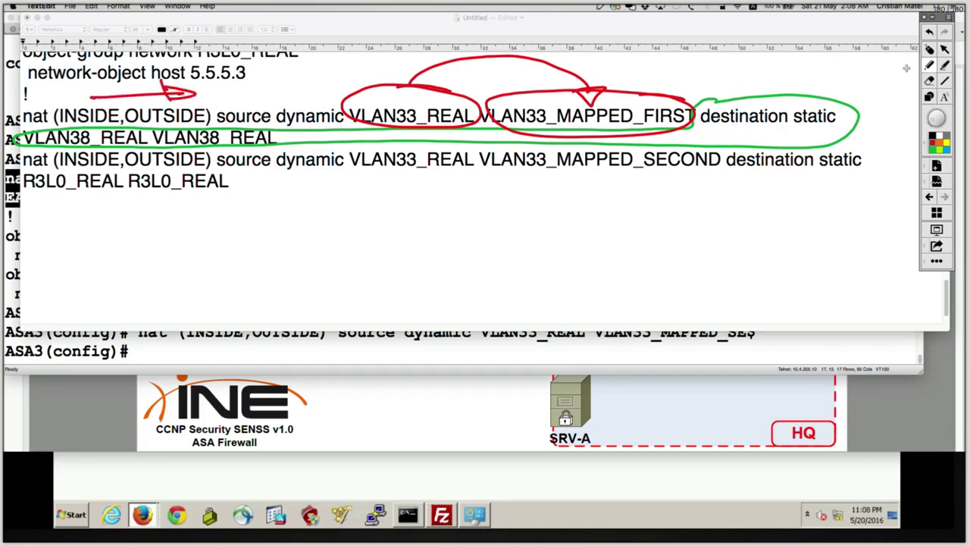
{"action": "left_click", "coordinate": [932, 52]}
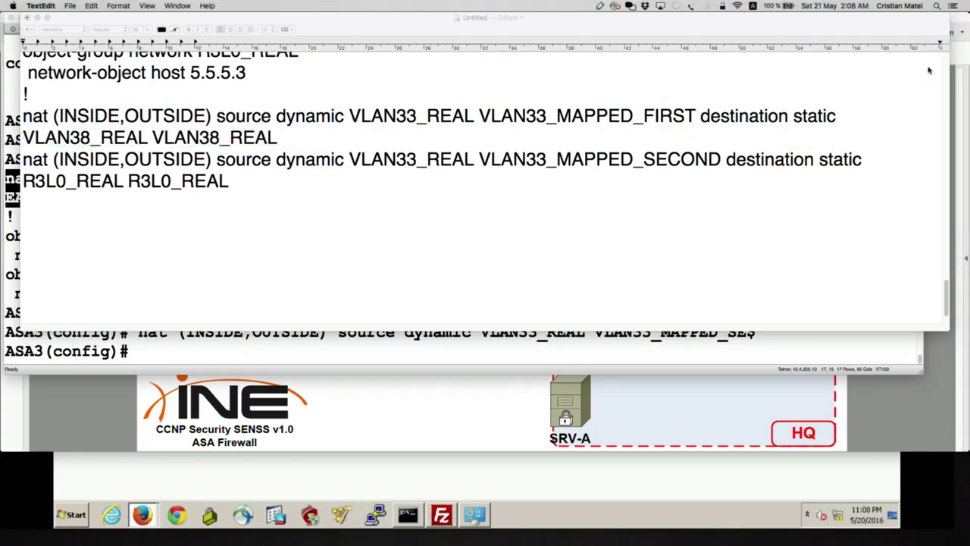
Annotate the second nat line's destination, VLAN33_REAL, VLAN33_MAPPED_SECOND and VLAN38_REAL pair, then clear.
{"action": "key", "text": "ctrl+shift+a"}
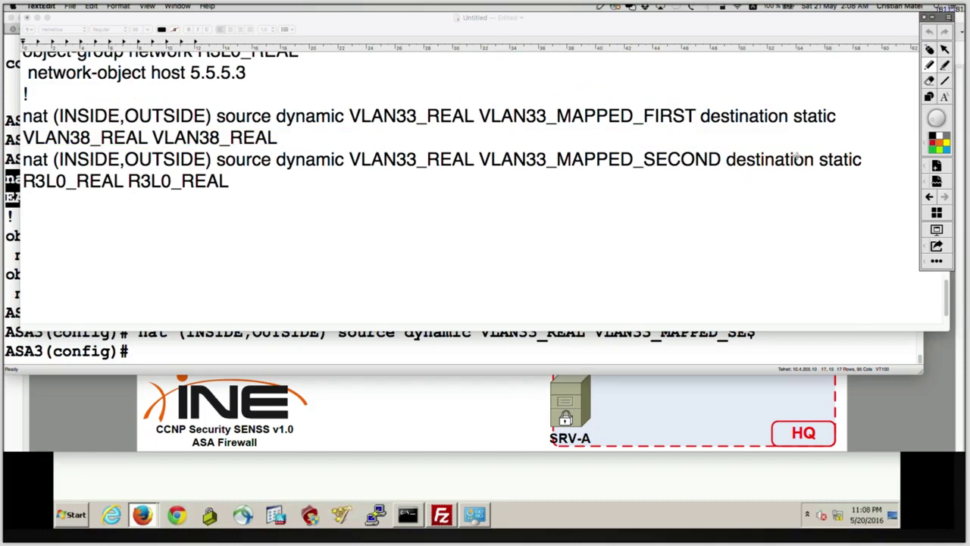
{"action": "mouse_move", "coordinate": [730, 150]}
{"action": "left_mouse_down"}
{"action": "mouse_move", "coordinate": [683, 179]}
{"action": "mouse_move", "coordinate": [54, 169]}
{"action": "mouse_move", "coordinate": [16, 178]}
{"action": "mouse_move", "coordinate": [24, 196]}
{"action": "mouse_move", "coordinate": [90, 198]}
{"action": "mouse_move", "coordinate": [737, 200]}
{"action": "mouse_move", "coordinate": [890, 157]}
{"action": "mouse_move", "coordinate": [765, 140]}
{"action": "mouse_move", "coordinate": [735, 153]}
{"action": "left_mouse_up"}
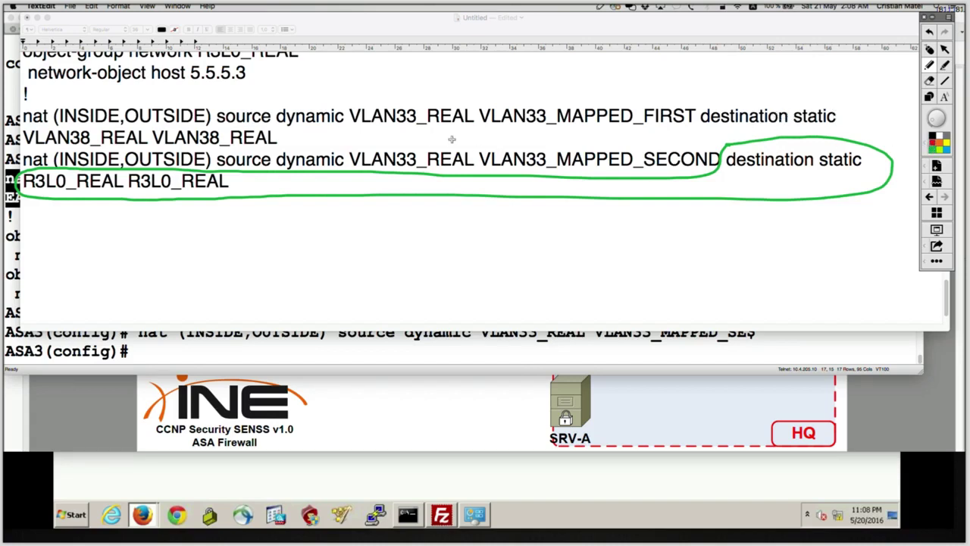
{"action": "mouse_move", "coordinate": [452, 137]}
{"action": "left_mouse_down"}
{"action": "mouse_move", "coordinate": [369, 134]}
{"action": "mouse_move", "coordinate": [335, 149]}
{"action": "mouse_move", "coordinate": [364, 171]}
{"action": "mouse_move", "coordinate": [436, 175]}
{"action": "mouse_move", "coordinate": [477, 156]}
{"action": "mouse_move", "coordinate": [434, 135]}
{"action": "mouse_move", "coordinate": [459, 125]}
{"action": "mouse_move", "coordinate": [547, 117]}
{"action": "mouse_move", "coordinate": [588, 146]}
{"action": "mouse_move", "coordinate": [605, 138]}
{"action": "mouse_move", "coordinate": [565, 135]}
{"action": "left_mouse_up"}
{"action": "mouse_move", "coordinate": [721, 141]}
{"action": "left_mouse_down"}
{"action": "mouse_move", "coordinate": [513, 136]}
{"action": "mouse_move", "coordinate": [476, 156]}
{"action": "mouse_move", "coordinate": [657, 178]}
{"action": "mouse_move", "coordinate": [715, 139]}
{"action": "left_mouse_up"}
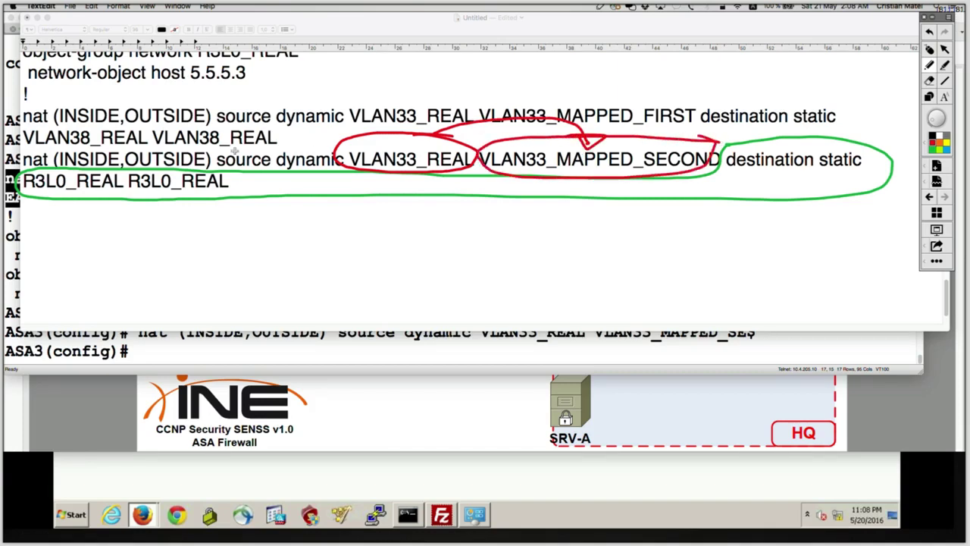
{"action": "mouse_move", "coordinate": [64, 149]}
{"action": "left_mouse_down"}
{"action": "mouse_move", "coordinate": [220, 145]}
{"action": "mouse_move", "coordinate": [196, 135]}
{"action": "mouse_move", "coordinate": [196, 159]}
{"action": "left_mouse_up"}
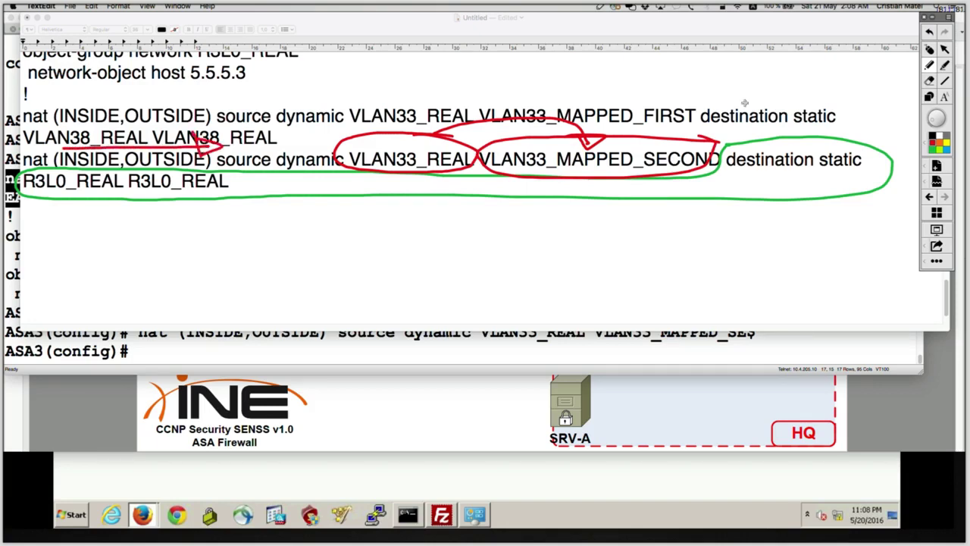
{"action": "key", "text": "Escape"}
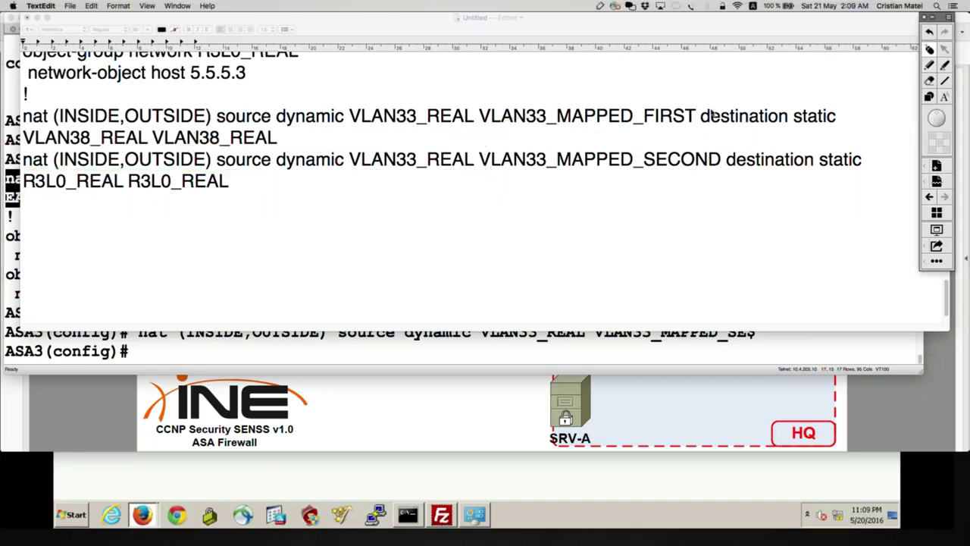
Select the mapped address 136.1.38.90 in the object-group definitions.
{"action": "scroll", "coordinate": [675, 111], "scroll_direction": "up", "scroll_amount": 5}
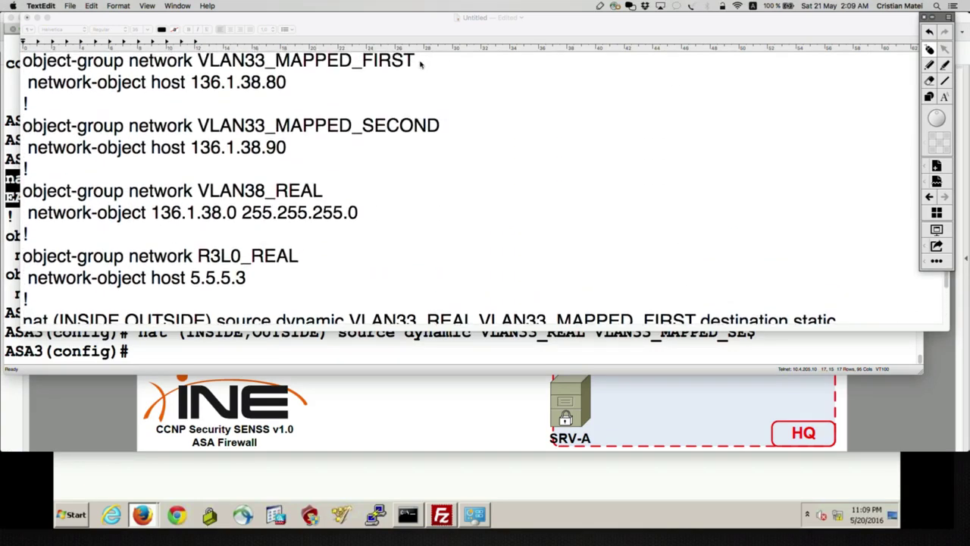
{"action": "left_click", "coordinate": [298, 78]}
{"action": "left_click_drag", "start_coordinate": [306, 151], "coordinate": [192, 148]}
Sketch the PC-B to Internet path via VLAN 33 and write mapped address 136.1.38.80.
{"action": "key", "text": "super+Tab"}
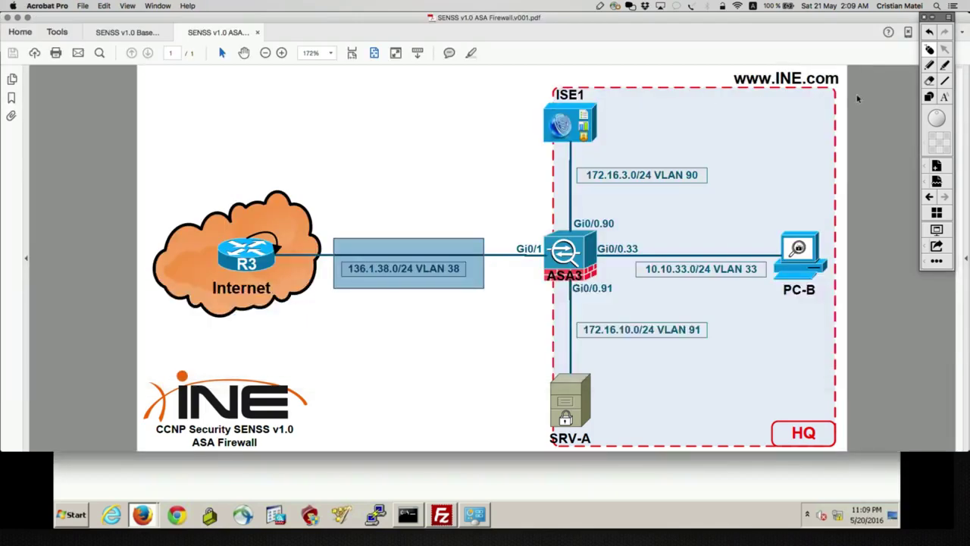
{"action": "left_click", "coordinate": [863, 91]}
{"action": "left_click", "coordinate": [928, 66]}
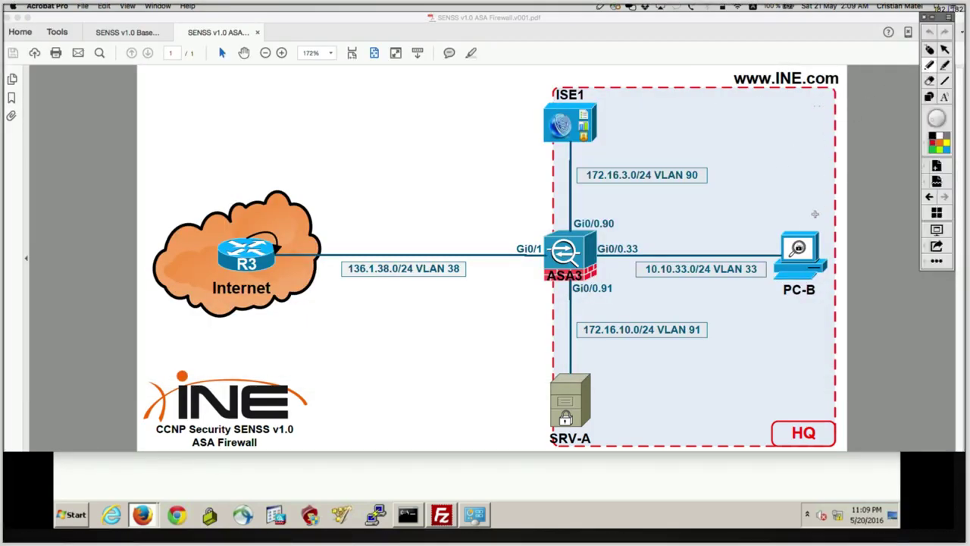
{"action": "mouse_move", "coordinate": [792, 241]}
{"action": "left_mouse_down"}
{"action": "mouse_move", "coordinate": [538, 220]}
{"action": "mouse_move", "coordinate": [315, 224]}
{"action": "mouse_move", "coordinate": [313, 215]}
{"action": "mouse_move", "coordinate": [368, 209]}
{"action": "mouse_move", "coordinate": [385, 191]}
{"action": "mouse_move", "coordinate": [439, 212]}
{"action": "mouse_move", "coordinate": [477, 199]}
{"action": "mouse_move", "coordinate": [479, 212]}
{"action": "left_mouse_up"}
{"action": "mouse_move", "coordinate": [738, 248]}
{"action": "left_mouse_down"}
{"action": "mouse_move", "coordinate": [703, 244]}
{"action": "mouse_move", "coordinate": [729, 247]}
{"action": "mouse_move", "coordinate": [657, 189]}
{"action": "mouse_move", "coordinate": [552, 197]}
{"action": "mouse_move", "coordinate": [553, 185]}
{"action": "mouse_move", "coordinate": [562, 199]}
{"action": "left_mouse_up"}
{"action": "mouse_move", "coordinate": [530, 156]}
{"action": "left_mouse_down"}
{"action": "mouse_move", "coordinate": [592, 157]}
{"action": "mouse_move", "coordinate": [700, 115]}
{"action": "mouse_move", "coordinate": [740, 138]}
{"action": "mouse_move", "coordinate": [741, 113]}
{"action": "left_mouse_up"}
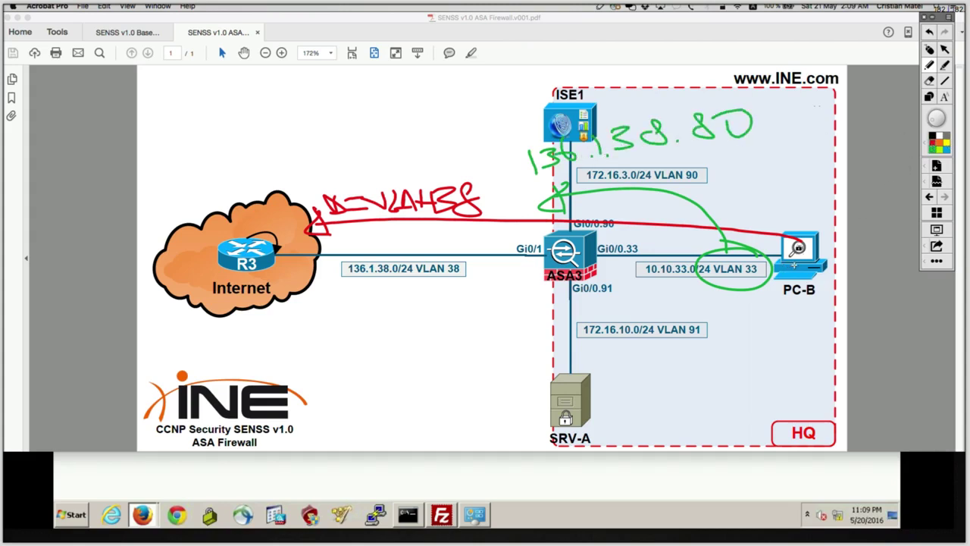
Draw the second PC-B to R3 path with 136.1.38.90, then erase everything and collapse the tools.
{"action": "mouse_move", "coordinate": [800, 263]}
{"action": "left_mouse_down"}
{"action": "mouse_move", "coordinate": [781, 287]}
{"action": "mouse_move", "coordinate": [653, 310]}
{"action": "mouse_move", "coordinate": [298, 301]}
{"action": "mouse_move", "coordinate": [312, 302]}
{"action": "mouse_move", "coordinate": [342, 335]}
{"action": "mouse_move", "coordinate": [383, 316]}
{"action": "mouse_move", "coordinate": [394, 347]}
{"action": "mouse_move", "coordinate": [453, 331]}
{"action": "mouse_move", "coordinate": [471, 349]}
{"action": "left_mouse_up"}
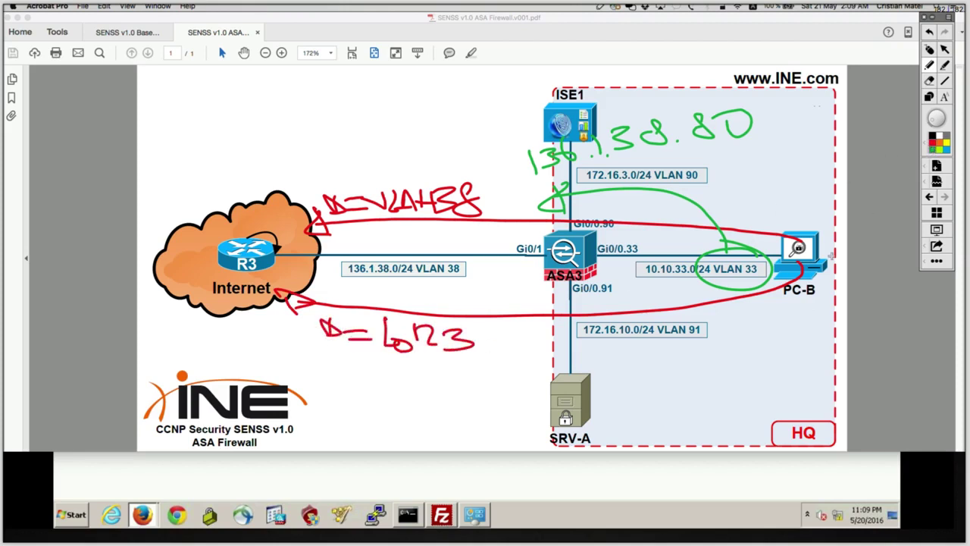
{"action": "mouse_move", "coordinate": [762, 257]}
{"action": "left_mouse_down"}
{"action": "mouse_move", "coordinate": [701, 273]}
{"action": "mouse_move", "coordinate": [730, 289]}
{"action": "mouse_move", "coordinate": [583, 348]}
{"action": "mouse_move", "coordinate": [615, 353]}
{"action": "mouse_move", "coordinate": [623, 379]}
{"action": "mouse_move", "coordinate": [689, 380]}
{"action": "mouse_move", "coordinate": [737, 356]}
{"action": "left_mouse_up"}
{"action": "left_click", "coordinate": [700, 367]}
{"action": "left_click", "coordinate": [778, 366]}
{"action": "left_click", "coordinate": [787, 345]}
{"action": "mouse_move", "coordinate": [796, 341]}
{"action": "left_mouse_down"}
{"action": "mouse_move", "coordinate": [790, 364]}
{"action": "mouse_move", "coordinate": [817, 334]}
{"action": "left_mouse_up"}
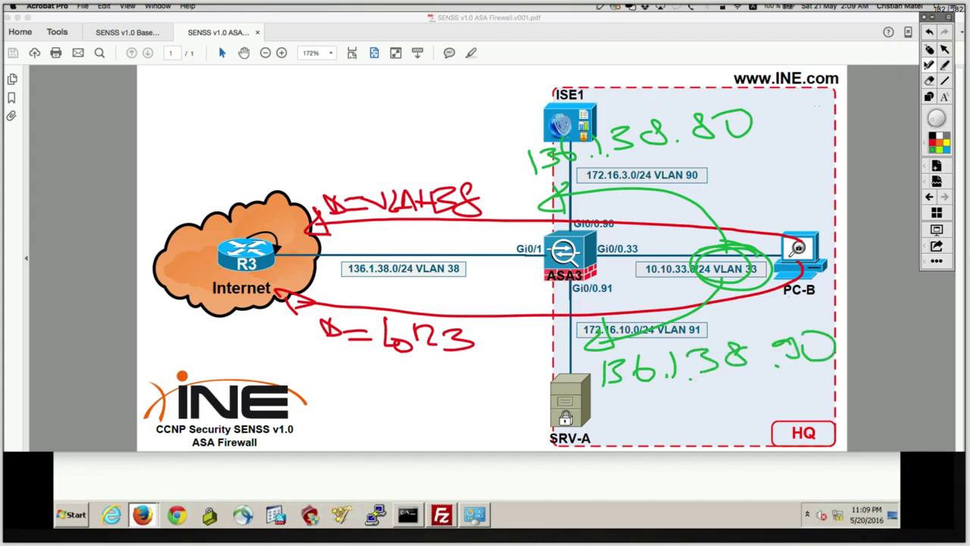
{"action": "left_click", "coordinate": [929, 49]}
{"action": "left_click", "coordinate": [935, 17]}
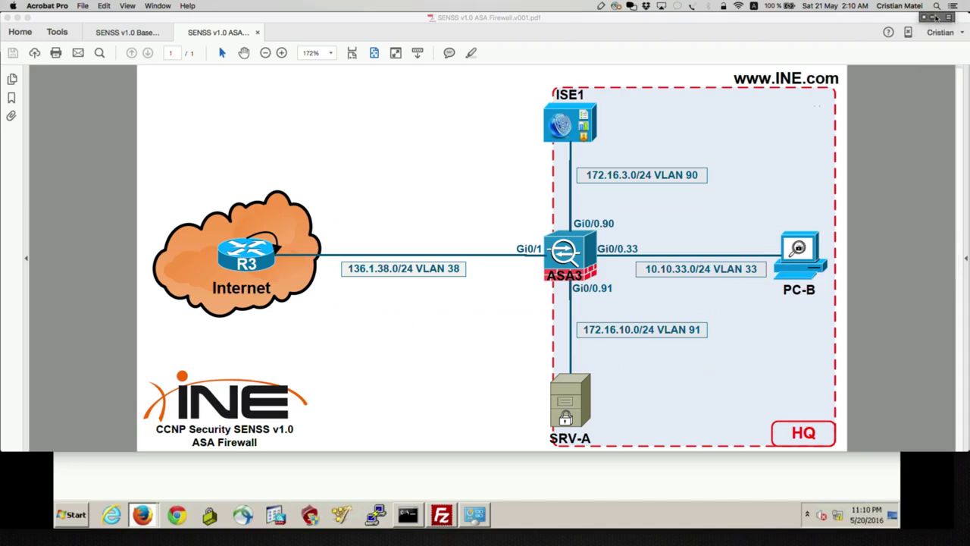
Exit configuration mode on ASA3 and run 'show nat' to see hit counts.
{"action": "key", "text": "super+Tab"}
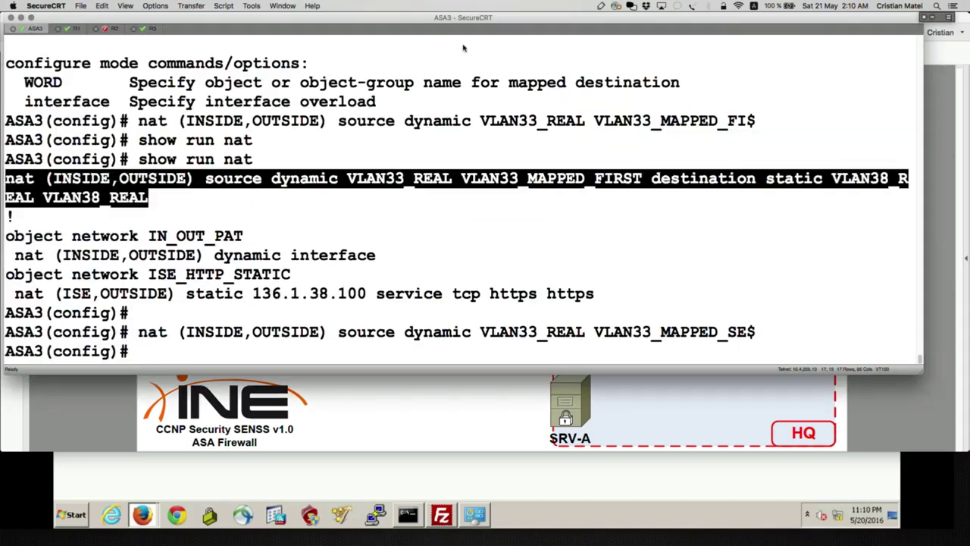
{"action": "key", "text": "ctrl+z"}
{"action": "type", "text": "show nat"}
{"action": "key", "text": "Return"}
{"action": "key", "text": "Up"}
{"action": "key", "text": "Return"}
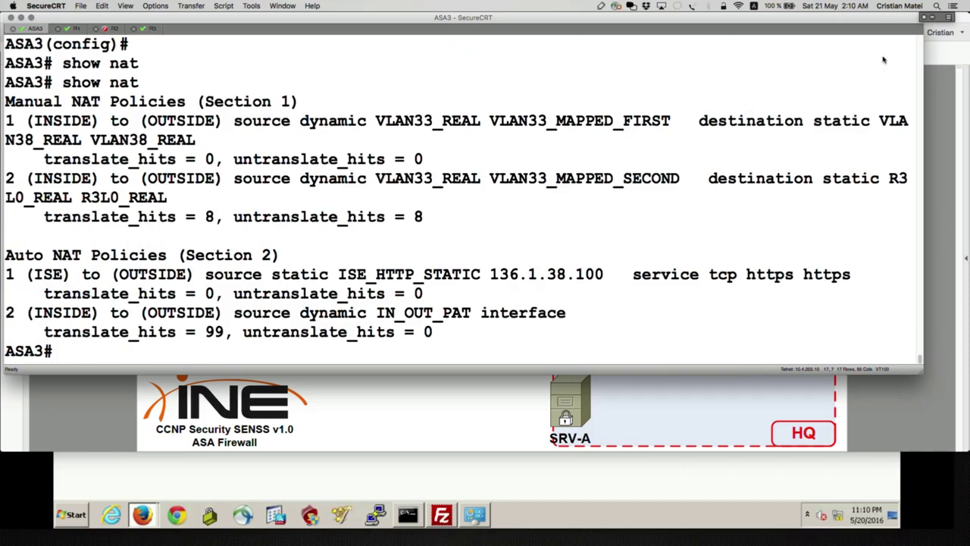
Box the Auto NAT Policies section in red and underline its heading.
{"action": "left_click", "coordinate": [933, 16]}
{"action": "left_click", "coordinate": [928, 65]}
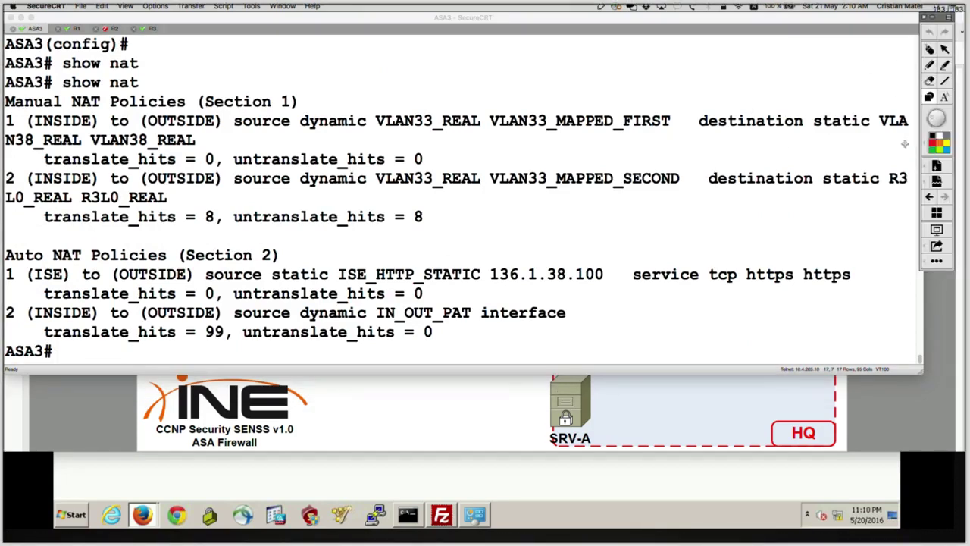
{"action": "left_click", "coordinate": [938, 145]}
{"action": "mouse_move", "coordinate": [6, 227]}
{"action": "left_mouse_down"}
{"action": "mouse_move", "coordinate": [97, 350]}
{"action": "mouse_move", "coordinate": [746, 379]}
{"action": "mouse_move", "coordinate": [873, 350]}
{"action": "left_mouse_up"}
{"action": "left_click", "coordinate": [929, 32]}
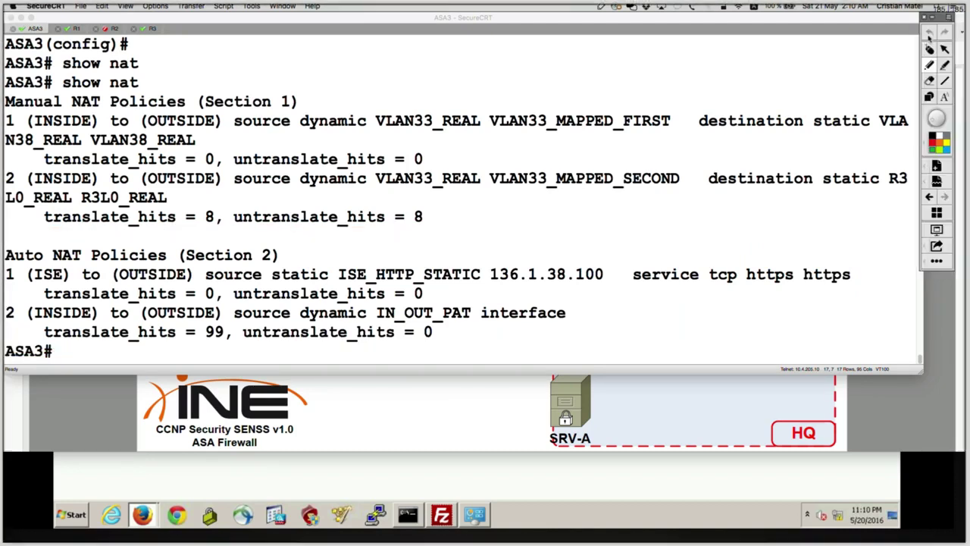
{"action": "mouse_move", "coordinate": [5, 234]}
{"action": "left_mouse_down"}
{"action": "mouse_move", "coordinate": [55, 290]}
{"action": "mouse_move", "coordinate": [353, 350]}
{"action": "mouse_move", "coordinate": [934, 348]}
{"action": "left_mouse_up"}
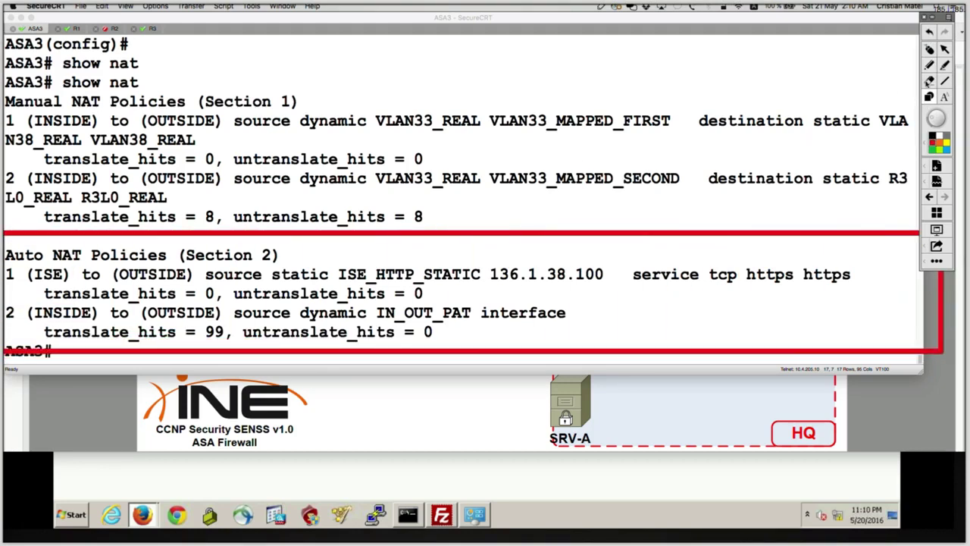
{"action": "mouse_move", "coordinate": [289, 243]}
{"action": "left_mouse_down"}
{"action": "mouse_move", "coordinate": [5, 241]}
{"action": "mouse_move", "coordinate": [224, 274]}
{"action": "mouse_move", "coordinate": [275, 239]}
{"action": "left_mouse_up"}
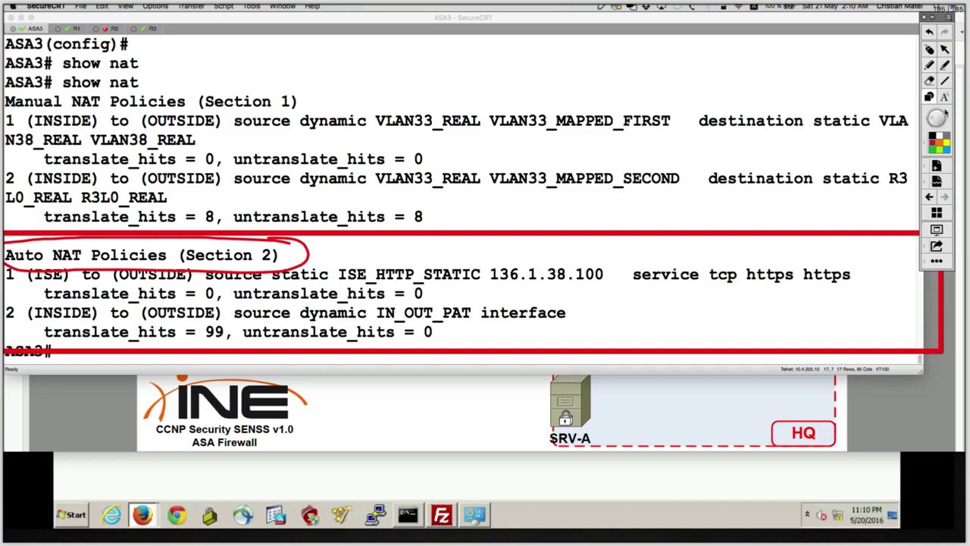
Box Manual NAT Policies in blue, numbering the manual section 1 and auto section 2.
{"action": "mouse_move", "coordinate": [4, 84]}
{"action": "left_mouse_down"}
{"action": "mouse_move", "coordinate": [218, 186]}
{"action": "mouse_move", "coordinate": [922, 230]}
{"action": "left_mouse_up"}
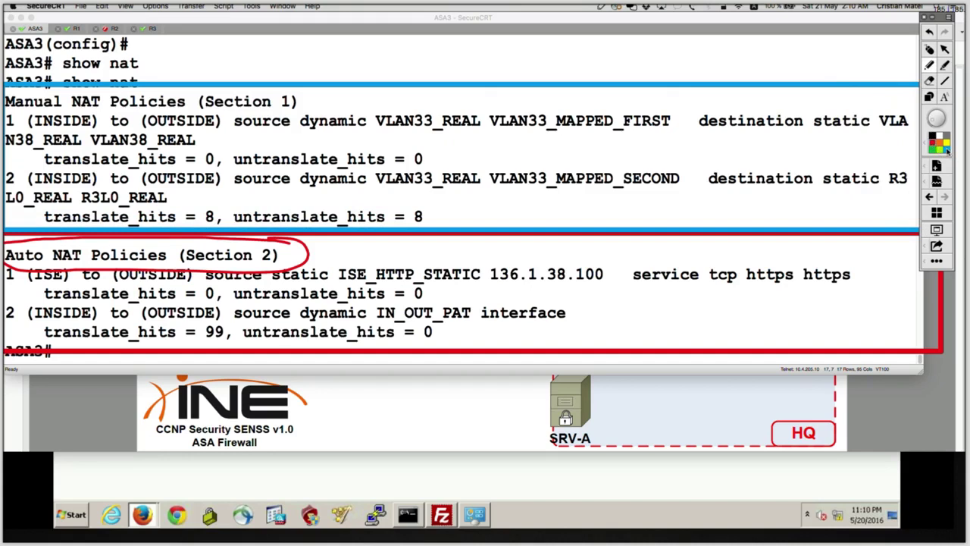
{"action": "mouse_move", "coordinate": [312, 97]}
{"action": "left_mouse_down"}
{"action": "mouse_move", "coordinate": [41, 86]}
{"action": "mouse_move", "coordinate": [6, 95]}
{"action": "mouse_move", "coordinate": [120, 117]}
{"action": "mouse_move", "coordinate": [288, 115]}
{"action": "mouse_move", "coordinate": [273, 92]}
{"action": "left_mouse_up"}
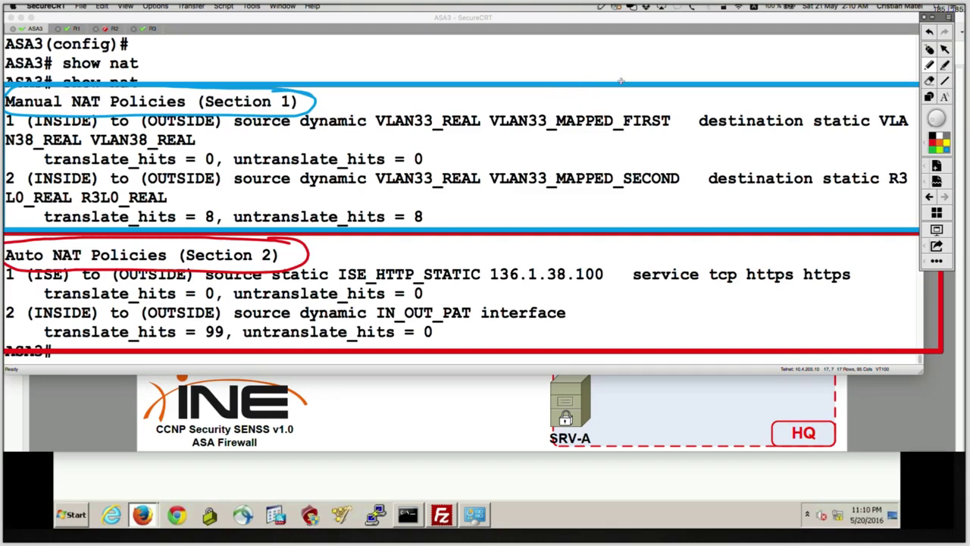
{"action": "mouse_move", "coordinate": [582, 134]}
{"action": "left_mouse_down"}
{"action": "mouse_move", "coordinate": [583, 152]}
{"action": "mouse_move", "coordinate": [618, 148]}
{"action": "mouse_move", "coordinate": [534, 120]}
{"action": "left_mouse_up"}
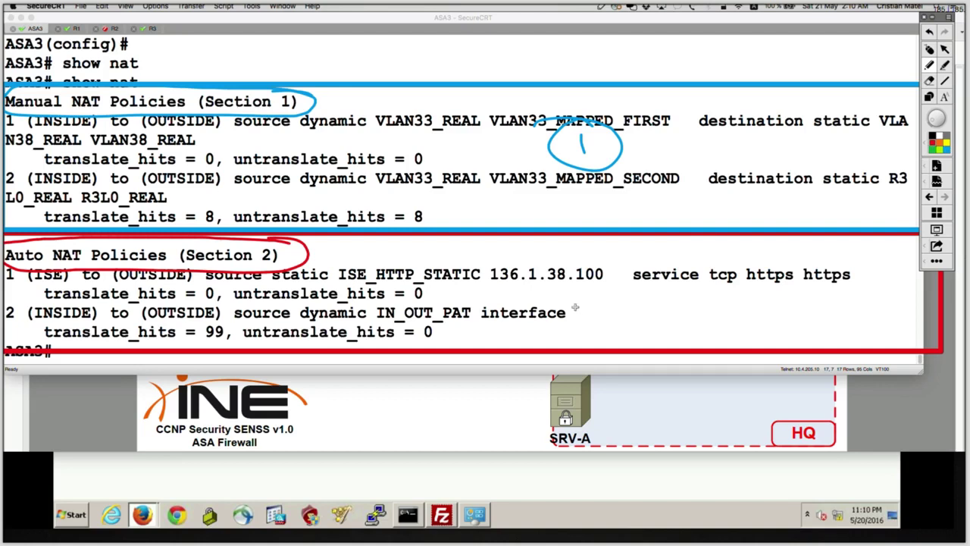
{"action": "left_click_drag", "start_coordinate": [587, 294], "coordinate": [622, 304]}
{"action": "mouse_move", "coordinate": [629, 278]}
{"action": "left_mouse_down"}
{"action": "mouse_move", "coordinate": [558, 303]}
{"action": "mouse_move", "coordinate": [580, 281]}
{"action": "left_mouse_up"}
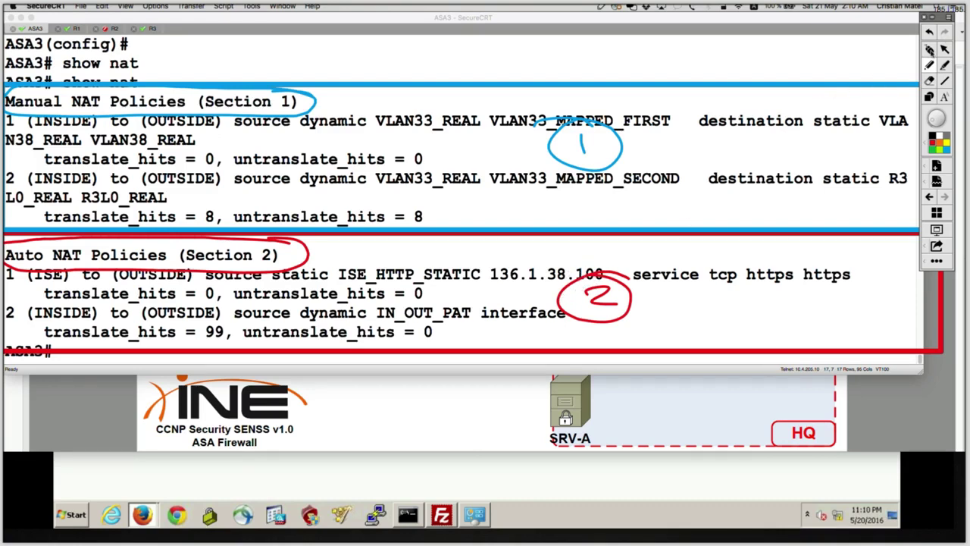
Wipe the drawings, stop drawing, and switch to the remote desktop browser.
{"action": "left_click", "coordinate": [930, 51]}
{"action": "left_click", "coordinate": [933, 18]}
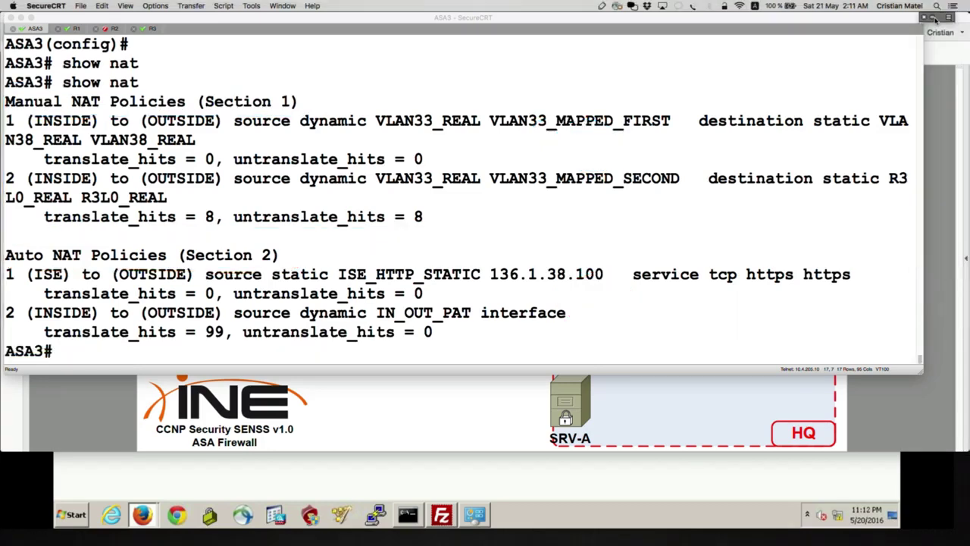
{"action": "left_click", "coordinate": [947, 101]}
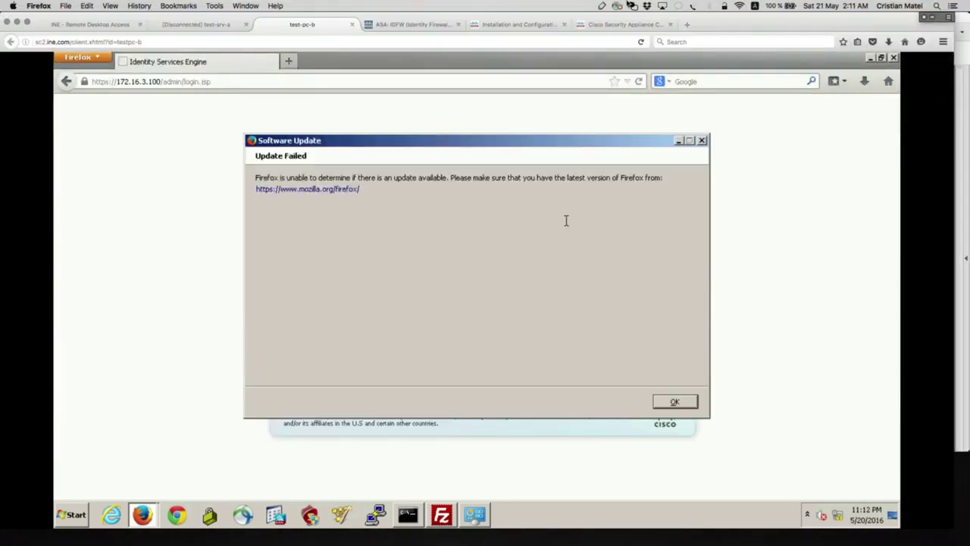
Dismiss the update message, close the ISE browser, and telnet into R3 at 136.1.38.3 with the login credentials.
{"action": "left_click", "coordinate": [691, 403]}
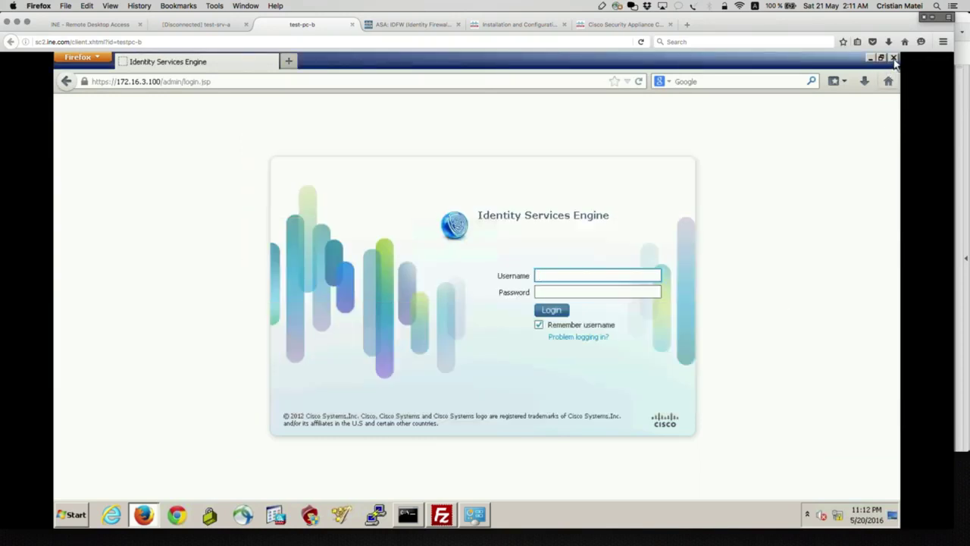
{"action": "left_click", "coordinate": [894, 60]}
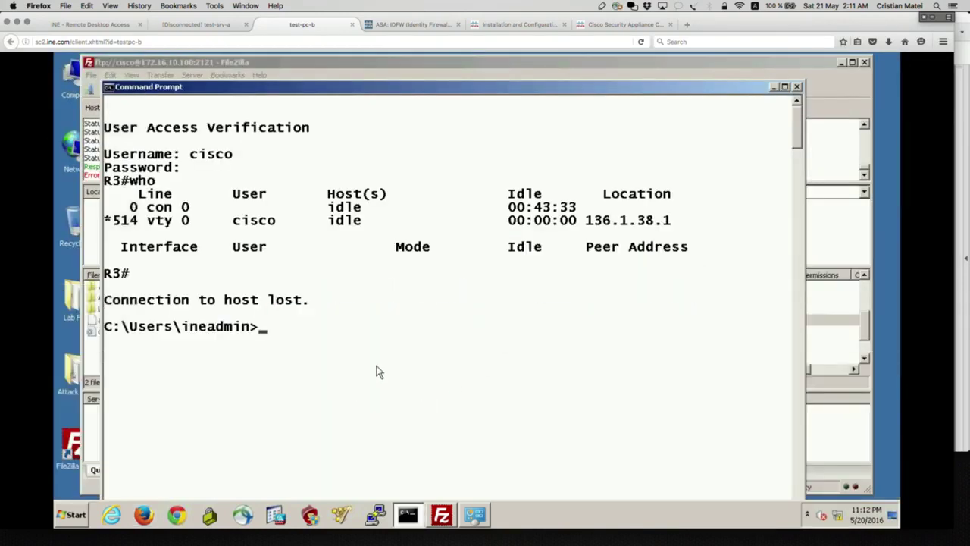
{"action": "type", "text": "telnet 1"}
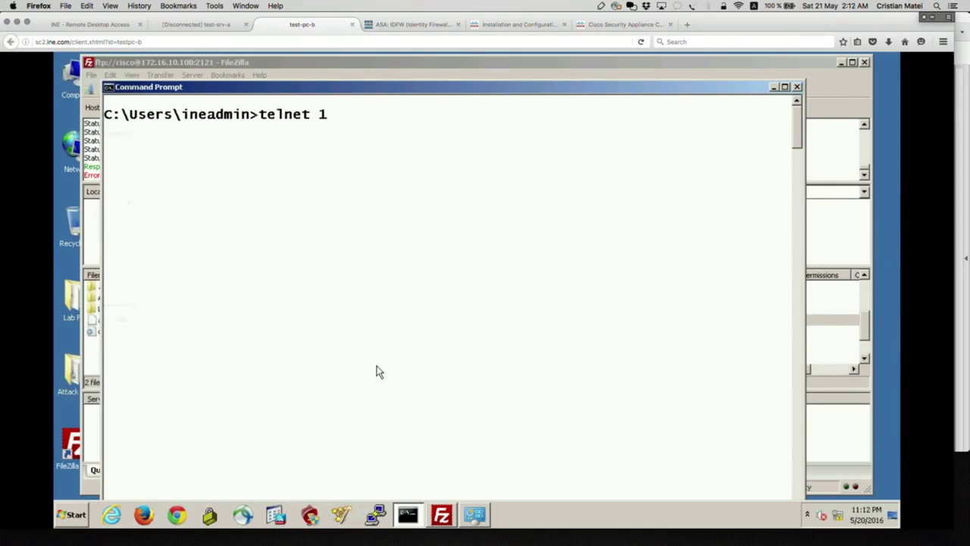
{"action": "type", "text": "36.1.38.3"}
{"action": "key", "text": "Return"}
{"action": "type", "text": "cisco"}
{"action": "key", "text": "Return"}
{"action": "type", "text": "cisco"}
{"action": "key", "text": "Return"}
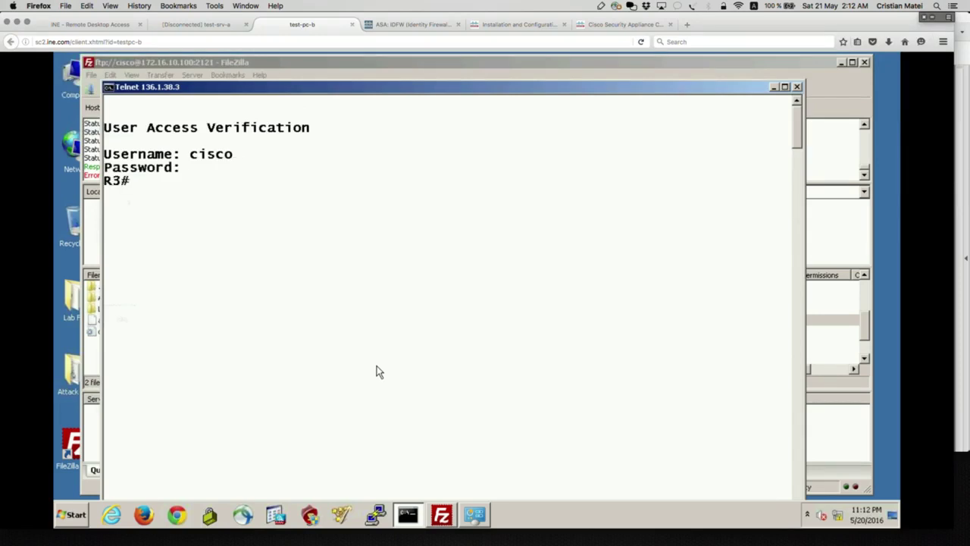
Run who on R3 and circle the session's source address 136.1.38.80.
{"action": "type", "text": "who"}
{"action": "key", "text": "Return"}
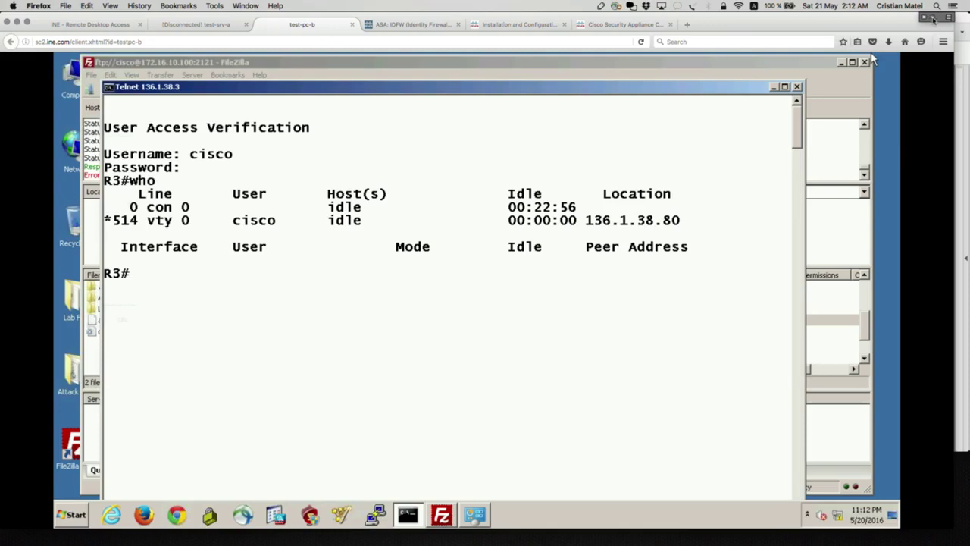
{"action": "key", "text": "ctrl+shift+d"}
{"action": "mouse_move", "coordinate": [680, 206]}
{"action": "left_mouse_down"}
{"action": "mouse_move", "coordinate": [589, 209]}
{"action": "mouse_move", "coordinate": [680, 224]}
{"action": "mouse_move", "coordinate": [674, 209]}
{"action": "left_mouse_up"}
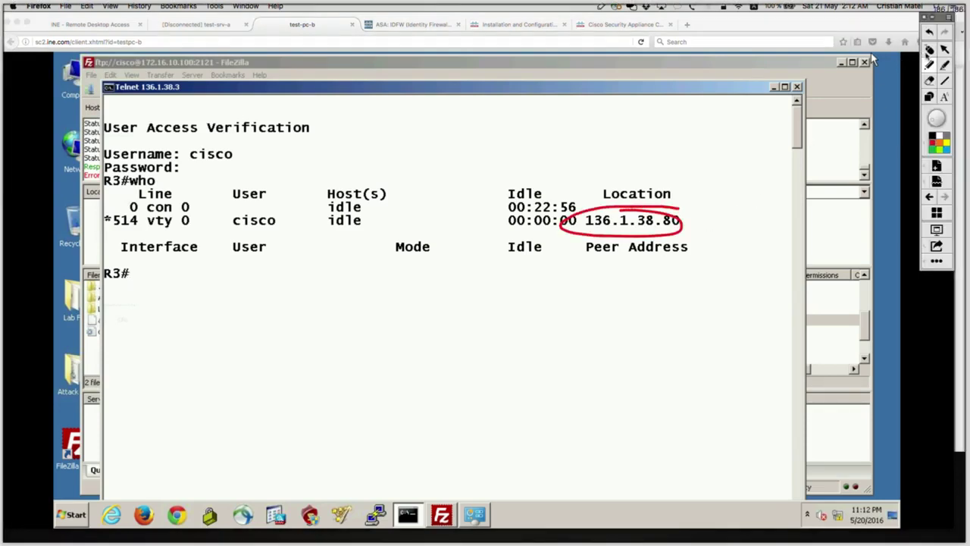
{"action": "key", "text": "Escape"}
Back in ASA3's terminal, run show xlate to list current translations.
{"action": "key", "text": "super+Tab"}
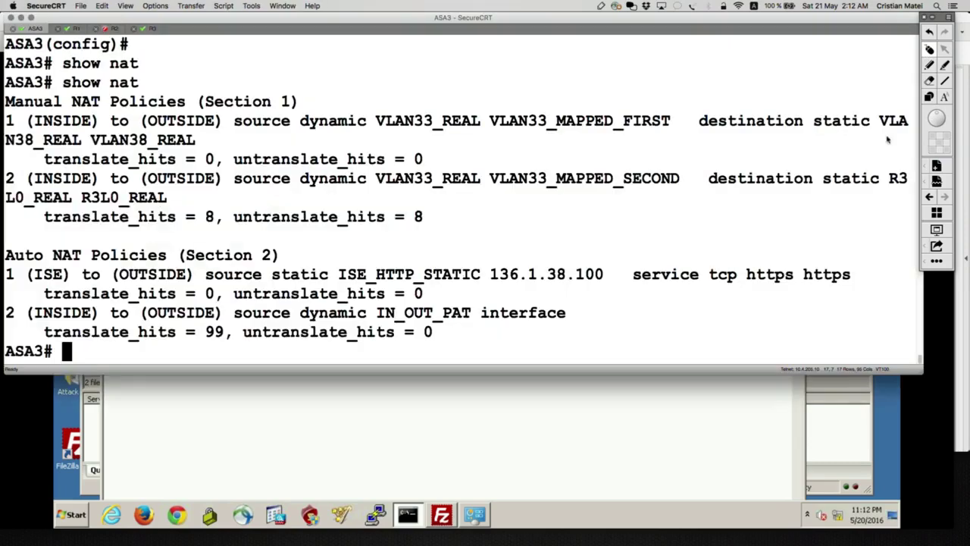
{"action": "type", "text": "show xla"}
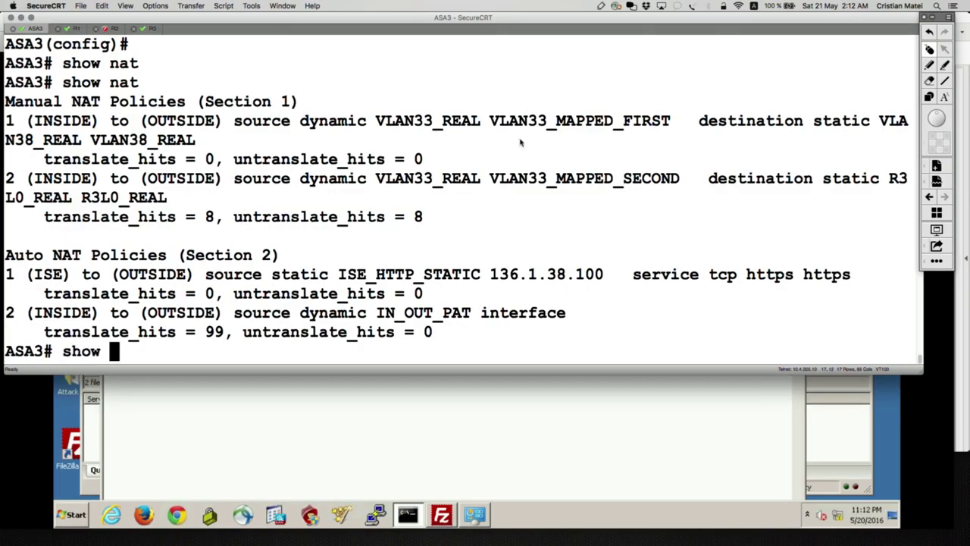
{"action": "key", "text": "Tab"}
{"action": "key", "text": "Return"}
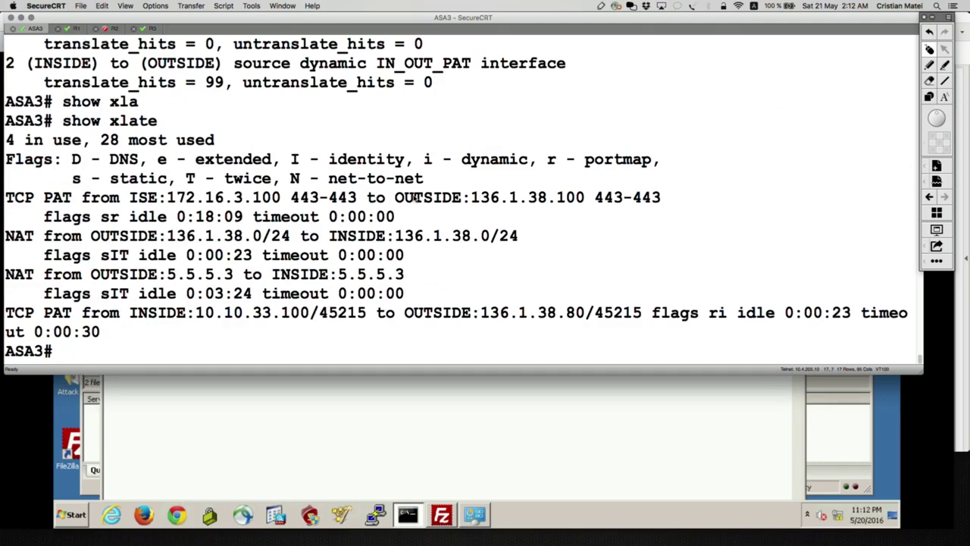
Underline INSIDE 10.10.33.100 and draw an arrow to its OUTSIDE translation.
{"action": "left_click", "coordinate": [929, 65]}
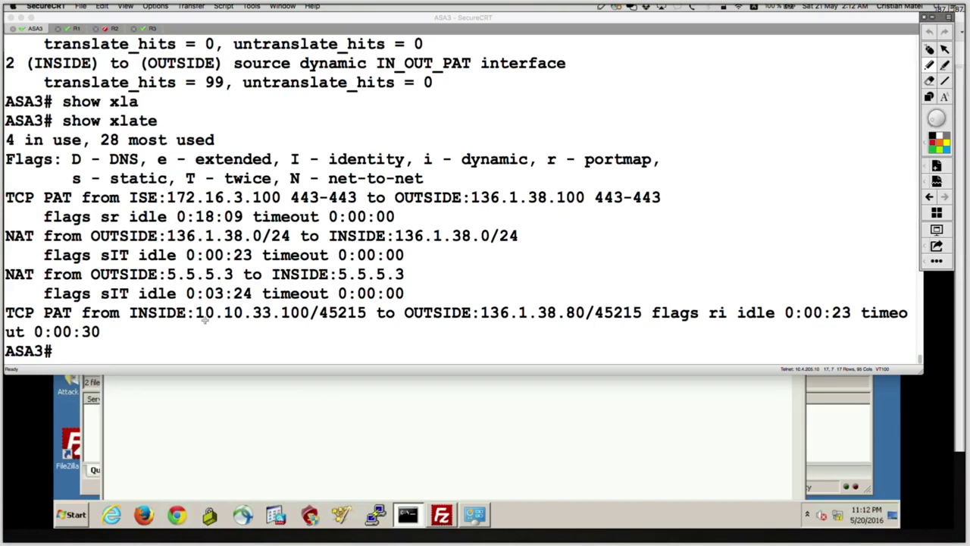
{"action": "left_click_drag", "start_coordinate": [132, 325], "coordinate": [306, 325]}
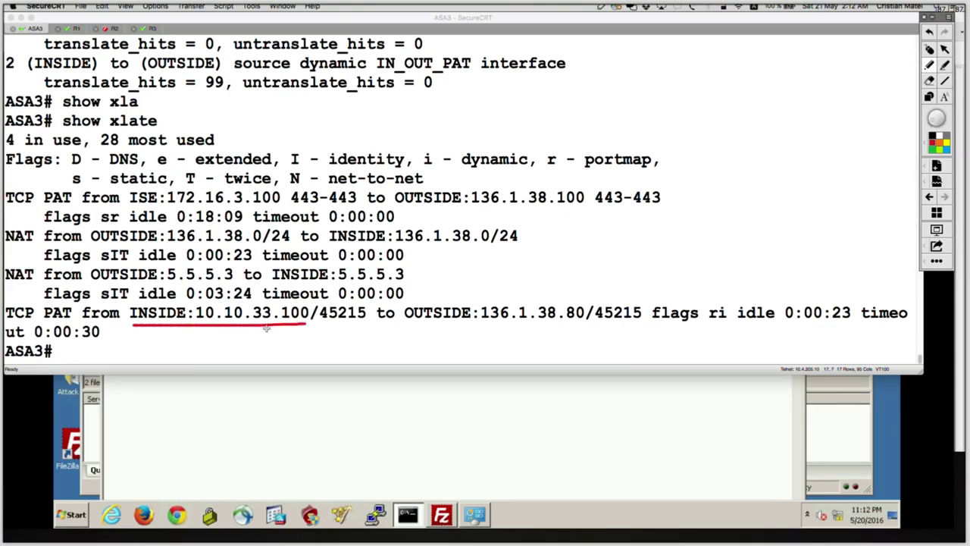
{"action": "left_click_drag", "start_coordinate": [123, 325], "coordinate": [186, 325]}
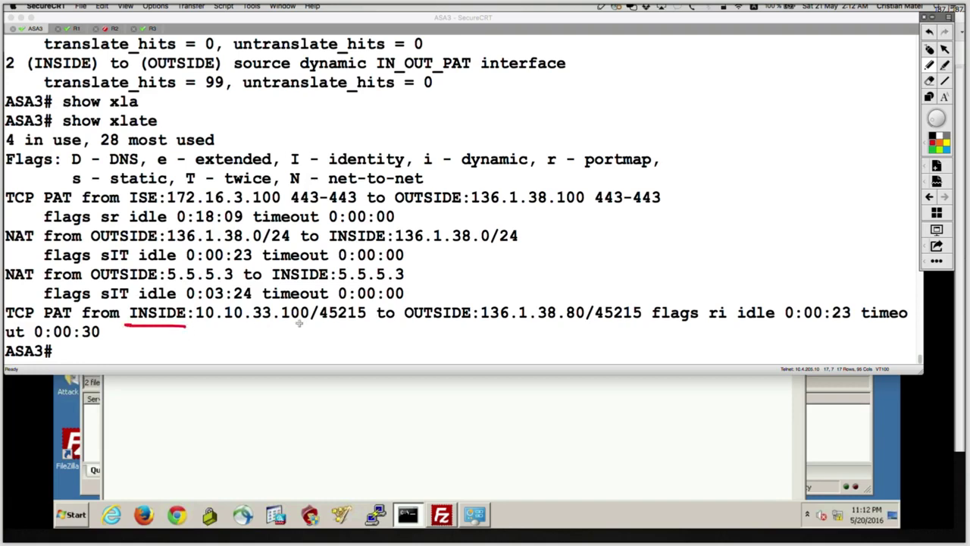
{"action": "left_click_drag", "start_coordinate": [405, 323], "coordinate": [467, 321]}
{"action": "mouse_move", "coordinate": [155, 329]}
{"action": "left_mouse_down"}
{"action": "mouse_move", "coordinate": [216, 357]}
{"action": "mouse_move", "coordinate": [429, 336]}
{"action": "left_mouse_up"}
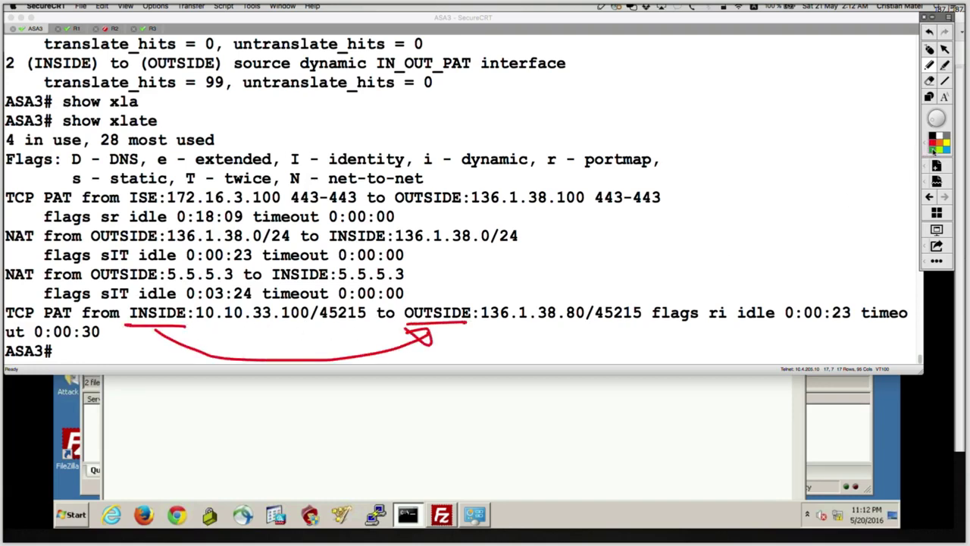
{"action": "mouse_move", "coordinate": [203, 324]}
{"action": "left_mouse_down"}
{"action": "mouse_move", "coordinate": [331, 324]}
{"action": "mouse_move", "coordinate": [385, 356]}
{"action": "mouse_move", "coordinate": [520, 330]}
{"action": "mouse_move", "coordinate": [501, 335]}
{"action": "mouse_move", "coordinate": [514, 346]}
{"action": "mouse_move", "coordinate": [521, 324]}
{"action": "mouse_move", "coordinate": [581, 321]}
{"action": "left_mouse_up"}
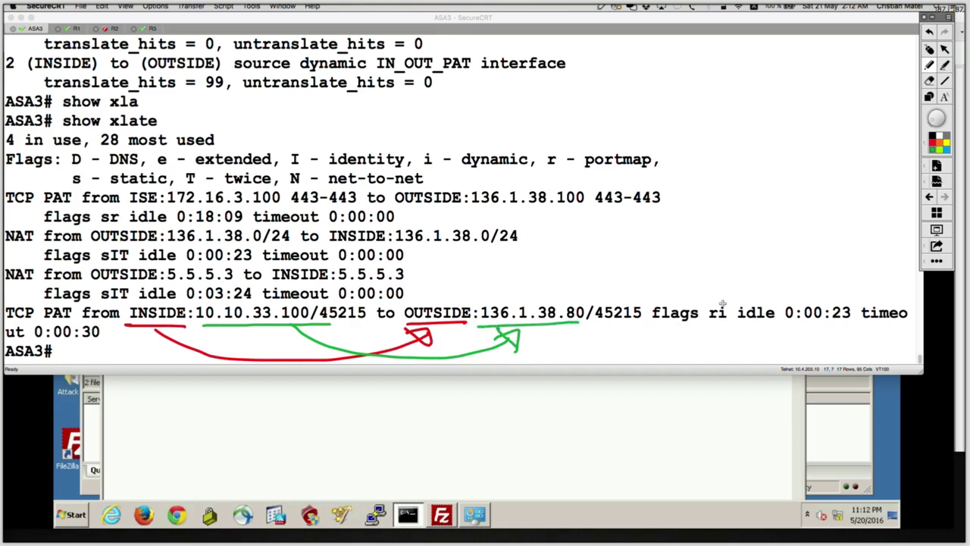
Circle the ri flags and their legend entries (i dynamic, r portmap), then clear the drawings.
{"action": "mouse_move", "coordinate": [730, 302]}
{"action": "left_mouse_down"}
{"action": "mouse_move", "coordinate": [647, 302]}
{"action": "mouse_move", "coordinate": [691, 341]}
{"action": "mouse_move", "coordinate": [733, 297]}
{"action": "left_mouse_up"}
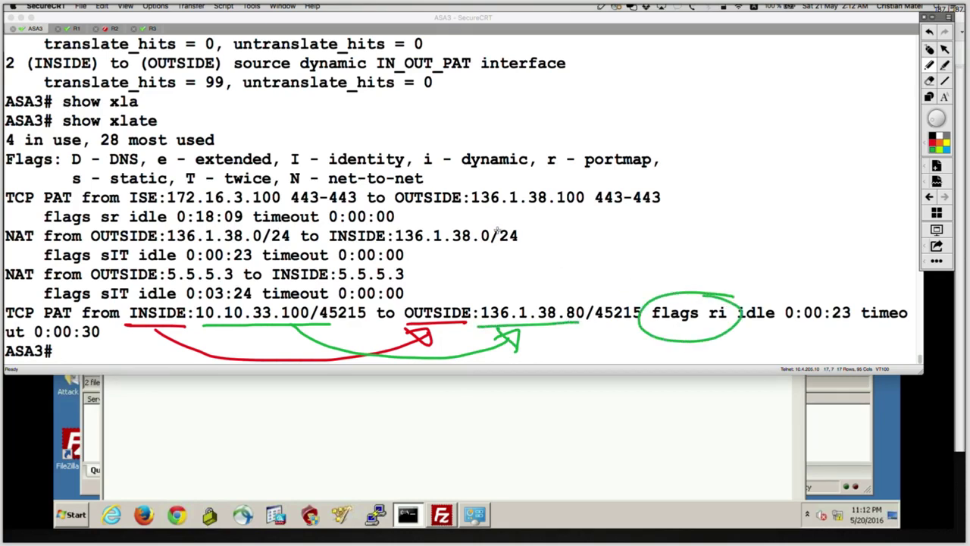
{"action": "mouse_move", "coordinate": [509, 144]}
{"action": "left_mouse_down"}
{"action": "mouse_move", "coordinate": [428, 141]}
{"action": "mouse_move", "coordinate": [447, 174]}
{"action": "mouse_move", "coordinate": [504, 174]}
{"action": "mouse_move", "coordinate": [484, 133]}
{"action": "left_mouse_up"}
{"action": "mouse_move", "coordinate": [622, 137]}
{"action": "left_mouse_down"}
{"action": "mouse_move", "coordinate": [543, 144]}
{"action": "mouse_move", "coordinate": [657, 173]}
{"action": "mouse_move", "coordinate": [623, 136]}
{"action": "left_mouse_up"}
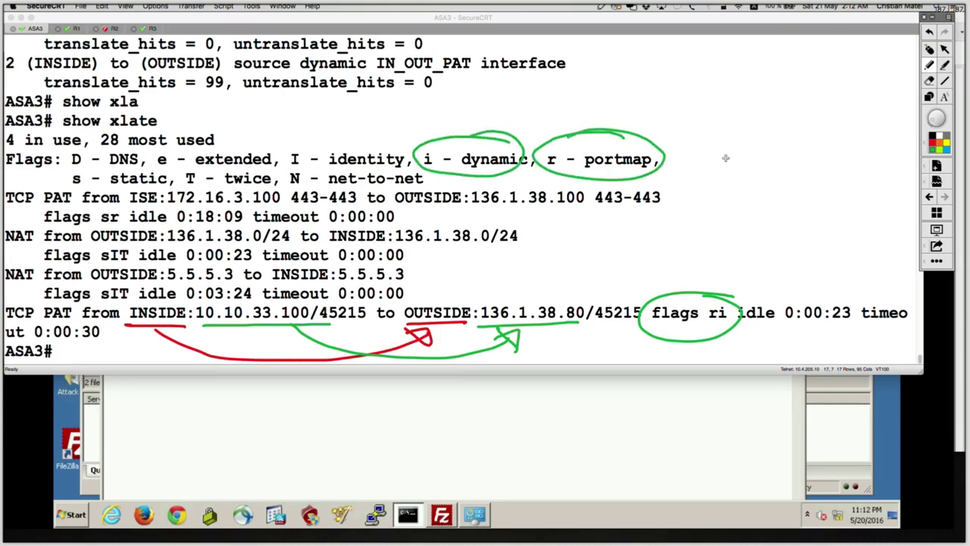
{"action": "left_click", "coordinate": [929, 49]}
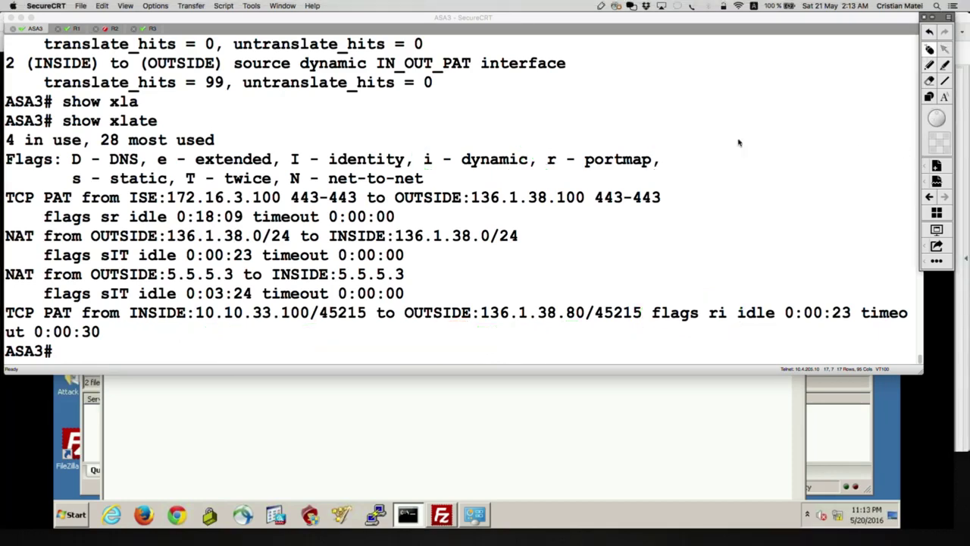
{"action": "left_click", "coordinate": [721, 143]}
Run show conn on ASA3, then show conn long for the detailed connection listing.
{"action": "type", "text": "show co"}
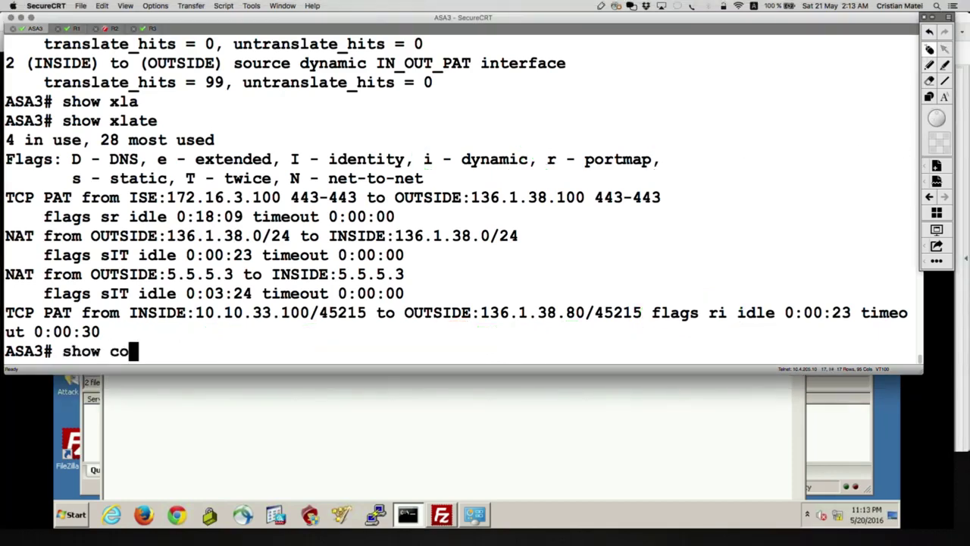
{"action": "type", "text": "nn"}
{"action": "key", "text": "Tab"}
{"action": "key", "text": "Return"}
{"action": "key", "text": "Up"}
{"action": "type", "text": "de"}
{"action": "key", "text": "BackSpace"}
{"action": "key", "text": "BackSpace"}
{"action": "type", "text": "lo"}
{"action": "key", "text": "Tab"}
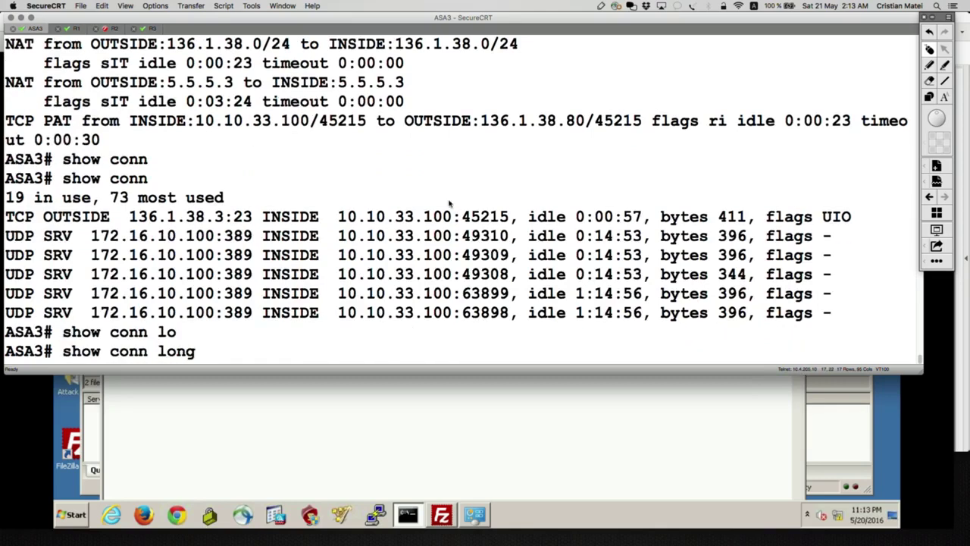
{"action": "key", "text": "Return"}
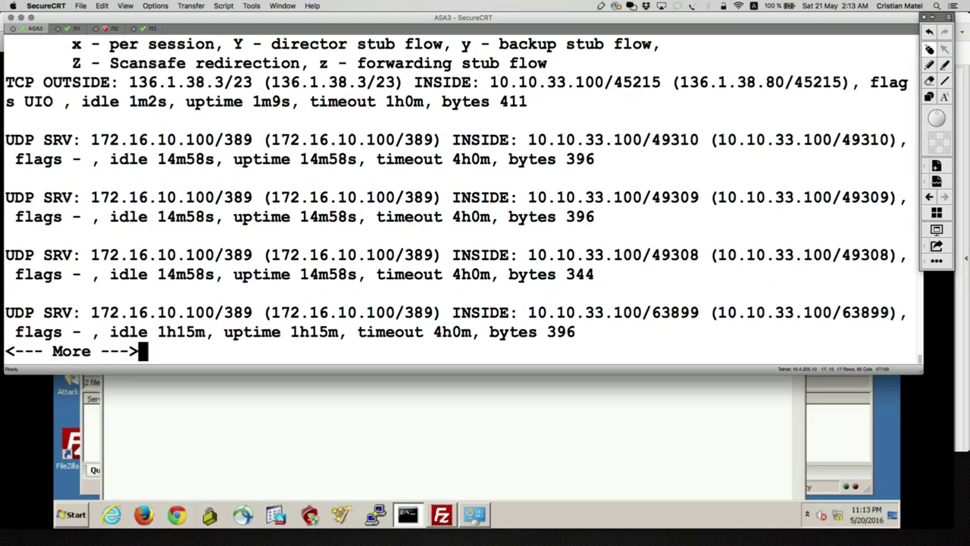
Page through the remaining output, scroll back up, and ready the annotation pen.
{"action": "key", "text": "Return"}
{"action": "key", "text": "Return"}
{"action": "key", "text": "Return"}
{"action": "key", "text": "Return"}
{"action": "key", "text": "Return"}
{"action": "key", "text": "Return"}
{"action": "key", "text": "Return"}
{"action": "scroll", "coordinate": [560, 182], "scroll_direction": "up", "scroll_amount": 5}
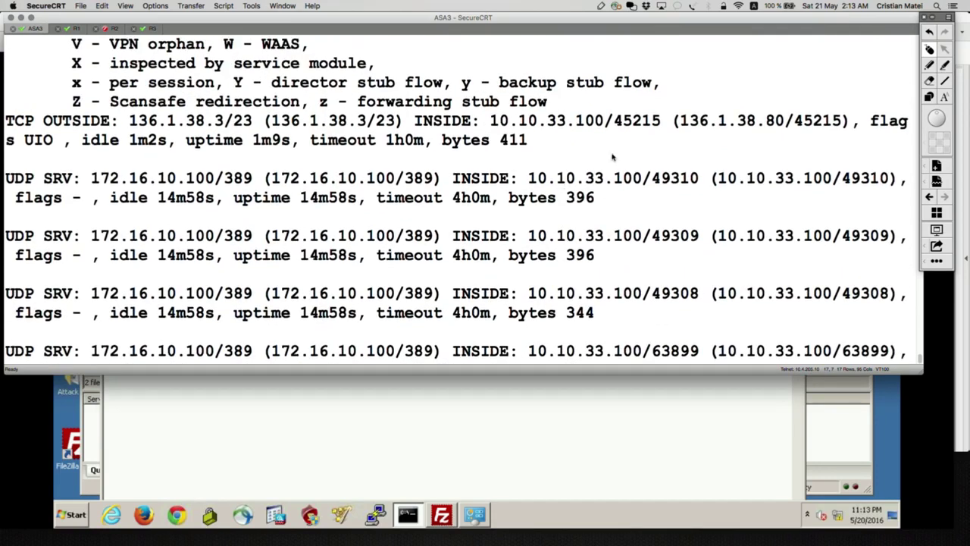
{"action": "left_click", "coordinate": [925, 70]}
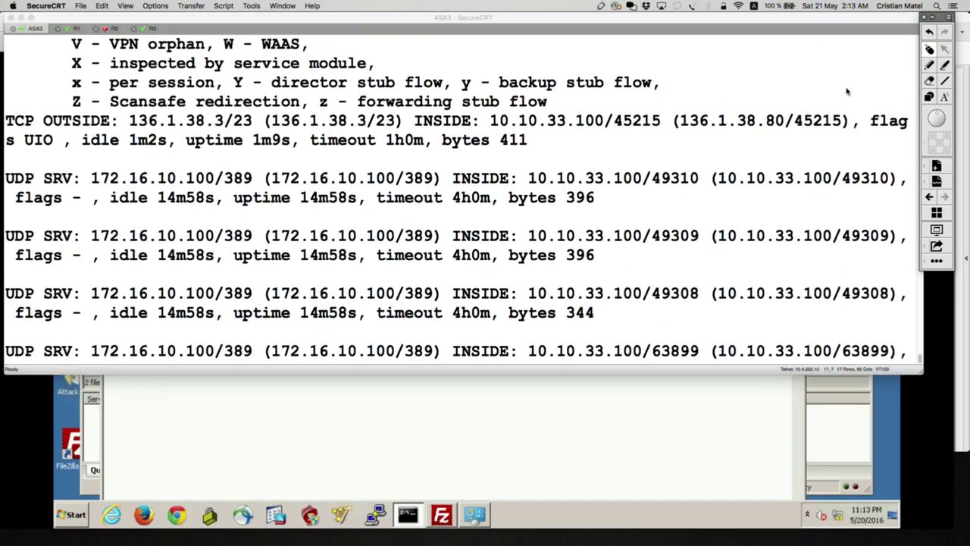
{"action": "left_click", "coordinate": [929, 67]}
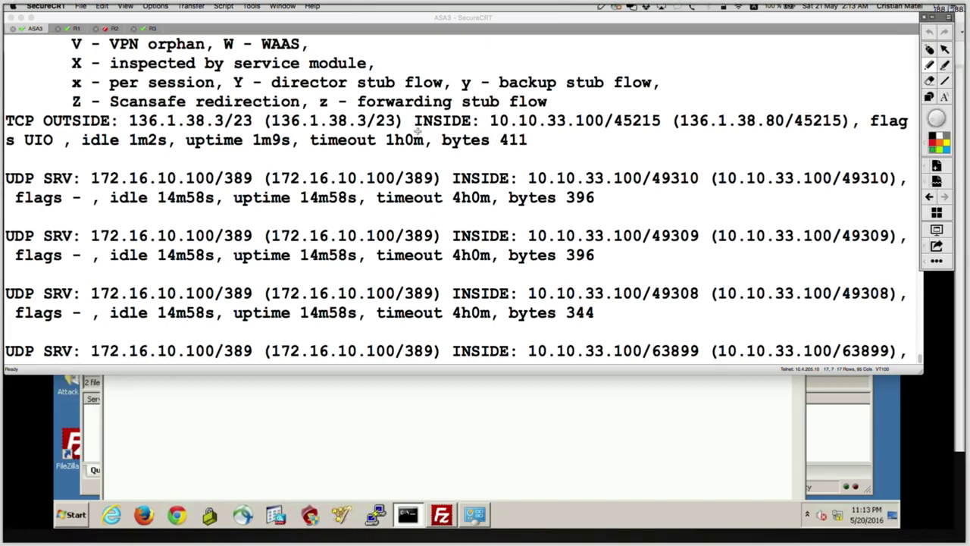
Mark the telnet entry's 1h0m timeout, inside host mapped to 136.1.38.80, and 136.1.38.3/23, then clear.
{"action": "left_click_drag", "start_coordinate": [419, 132], "coordinate": [479, 130]}
{"action": "mouse_move", "coordinate": [413, 130]}
{"action": "left_mouse_down"}
{"action": "mouse_move", "coordinate": [442, 132]}
{"action": "mouse_move", "coordinate": [386, 154]}
{"action": "mouse_move", "coordinate": [132, 160]}
{"action": "mouse_move", "coordinate": [60, 136]}
{"action": "mouse_move", "coordinate": [123, 127]}
{"action": "left_mouse_up"}
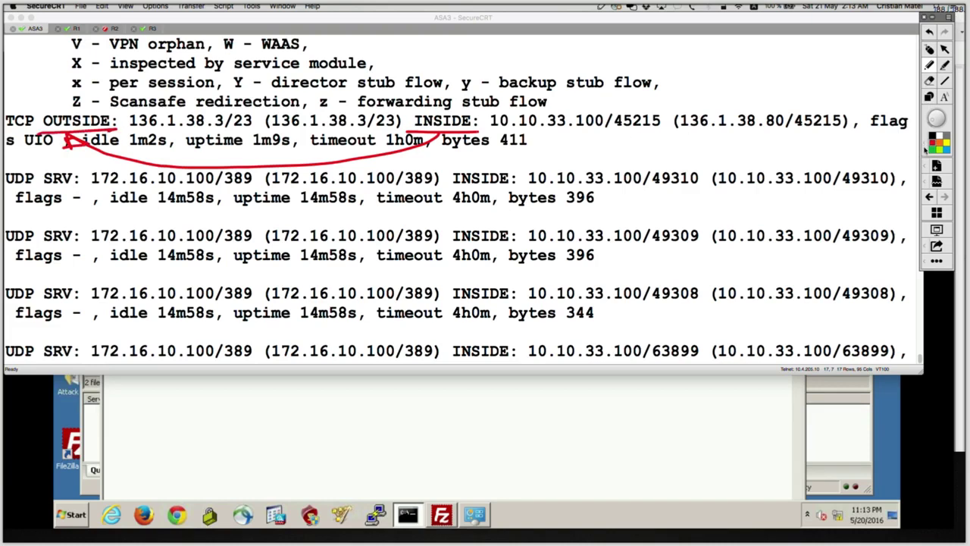
{"action": "left_click", "coordinate": [928, 153]}
{"action": "mouse_move", "coordinate": [521, 131]}
{"action": "left_mouse_down"}
{"action": "mouse_move", "coordinate": [624, 132]}
{"action": "mouse_move", "coordinate": [665, 154]}
{"action": "mouse_move", "coordinate": [788, 127]}
{"action": "left_mouse_up"}
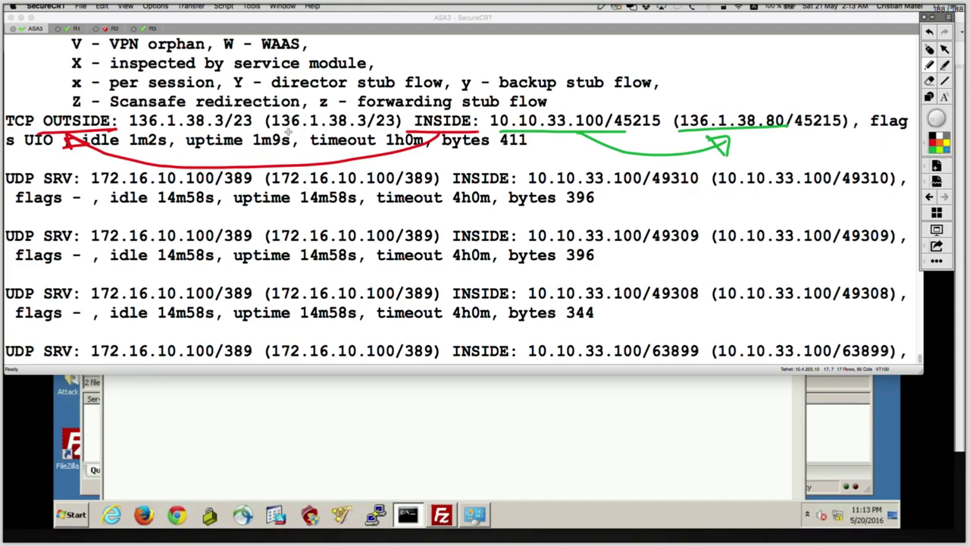
{"action": "left_click_drag", "start_coordinate": [271, 131], "coordinate": [381, 132]}
{"action": "mouse_move", "coordinate": [315, 131]}
{"action": "left_mouse_down"}
{"action": "mouse_move", "coordinate": [286, 152]}
{"action": "mouse_move", "coordinate": [205, 149]}
{"action": "mouse_move", "coordinate": [190, 137]}
{"action": "mouse_move", "coordinate": [199, 141]}
{"action": "left_mouse_up"}
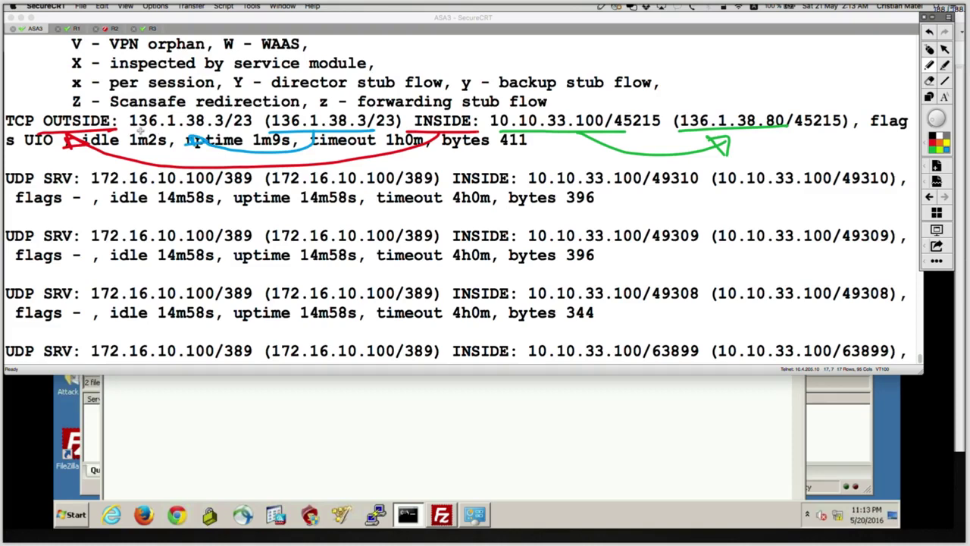
{"action": "left_click_drag", "start_coordinate": [130, 131], "coordinate": [253, 130]}
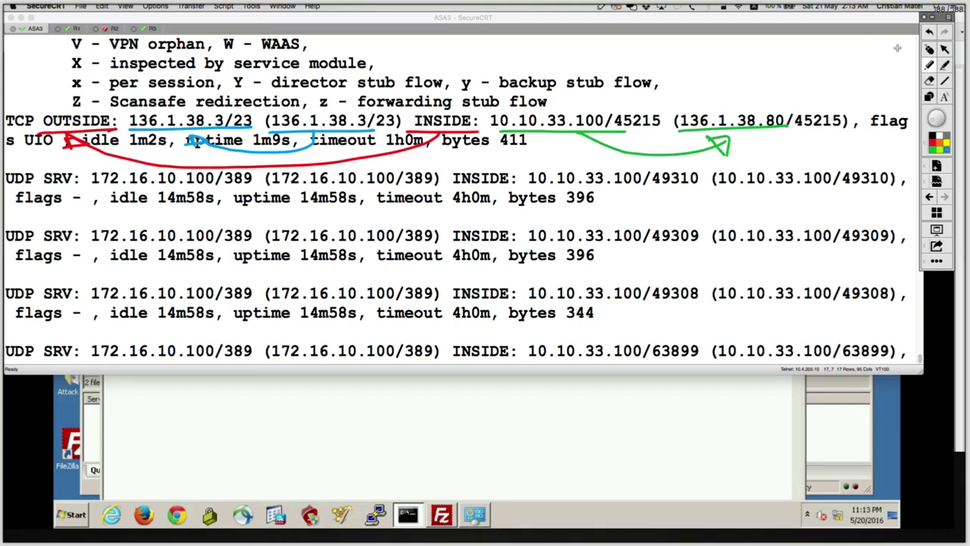
{"action": "left_click", "coordinate": [931, 60]}
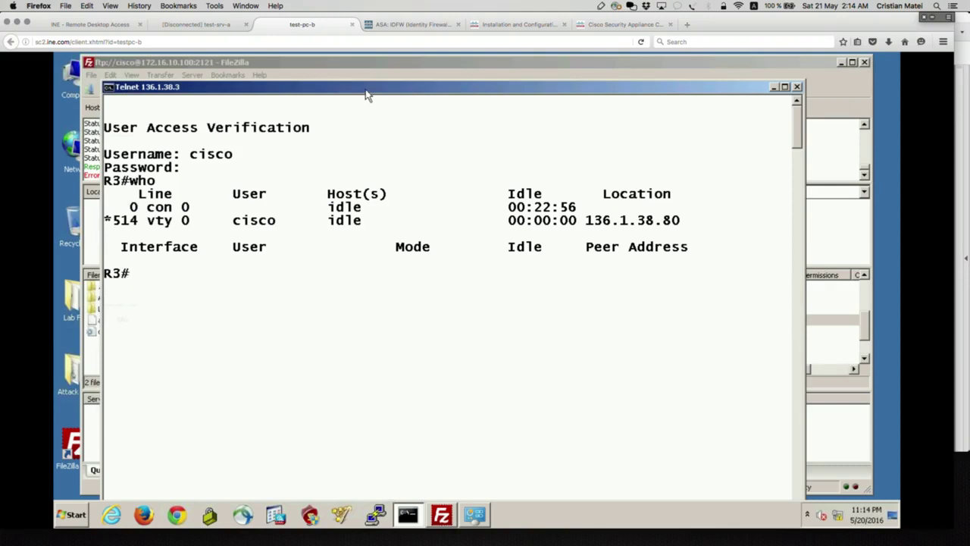
Launch a Command Prompt with cmd from the Start search and move it aside.
{"action": "left_click", "coordinate": [76, 515]}
{"action": "type", "text": "c"}
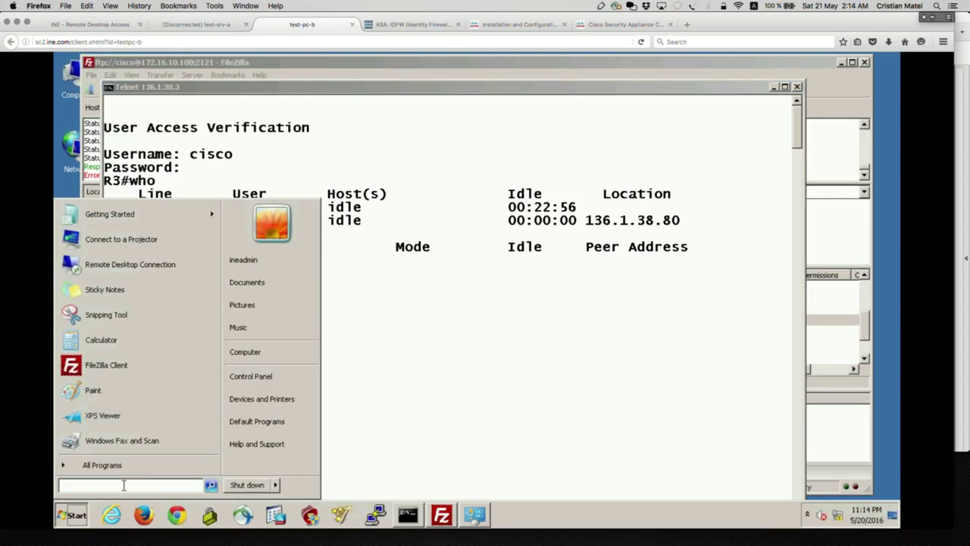
{"action": "type", "text": "md"}
{"action": "key", "text": "Return"}
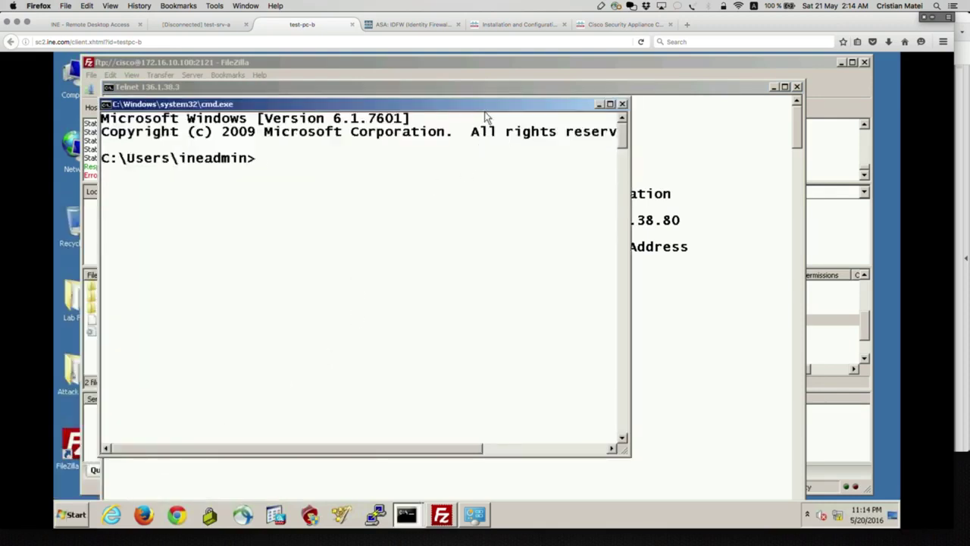
{"action": "left_click_drag", "start_coordinate": [506, 112], "coordinate": [564, 134]}
Telnet to R3 at 5.5.5.3 and log in with the username and password.
{"action": "type", "text": "telnet 5.5.5"}
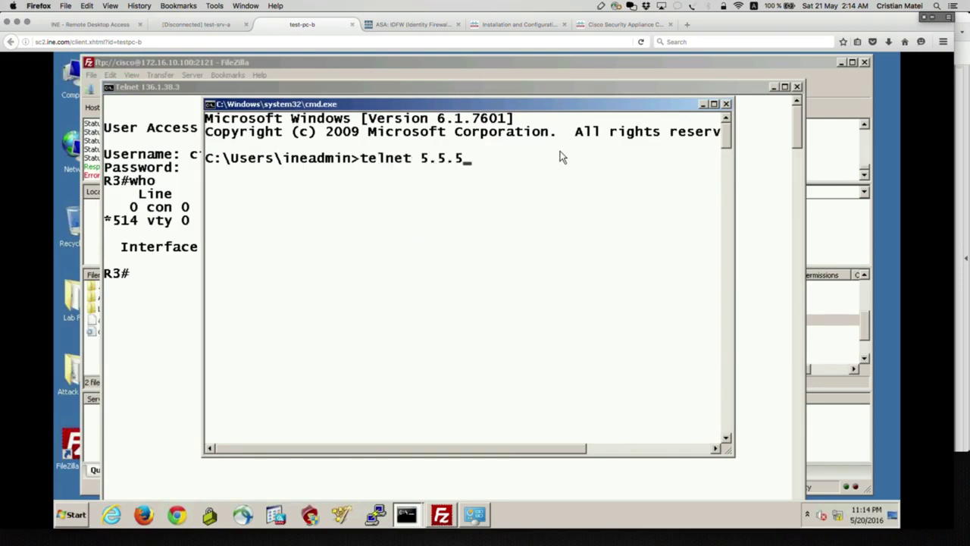
{"action": "type", "text": ".3"}
{"action": "key", "text": "Return"}
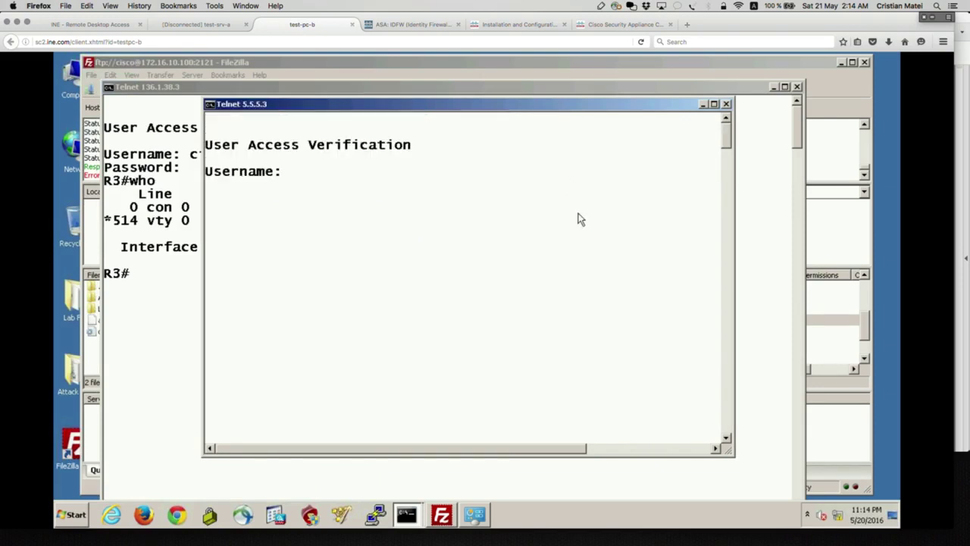
{"action": "type", "text": "cisco"}
{"action": "key", "text": "Return"}
{"action": "type", "text": "cisco"}
{"action": "key", "text": "Return"}
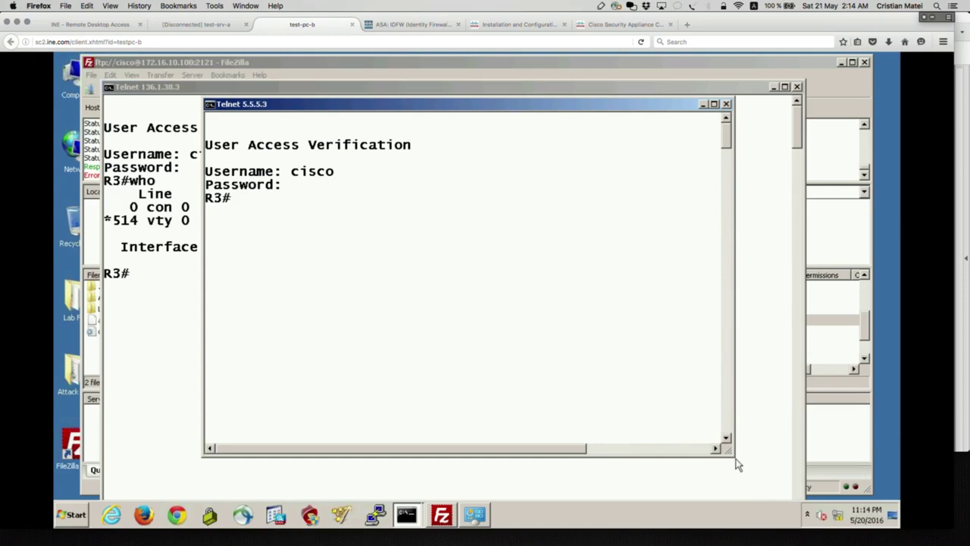
{"action": "left_click_drag", "start_coordinate": [734, 457], "coordinate": [879, 455]}
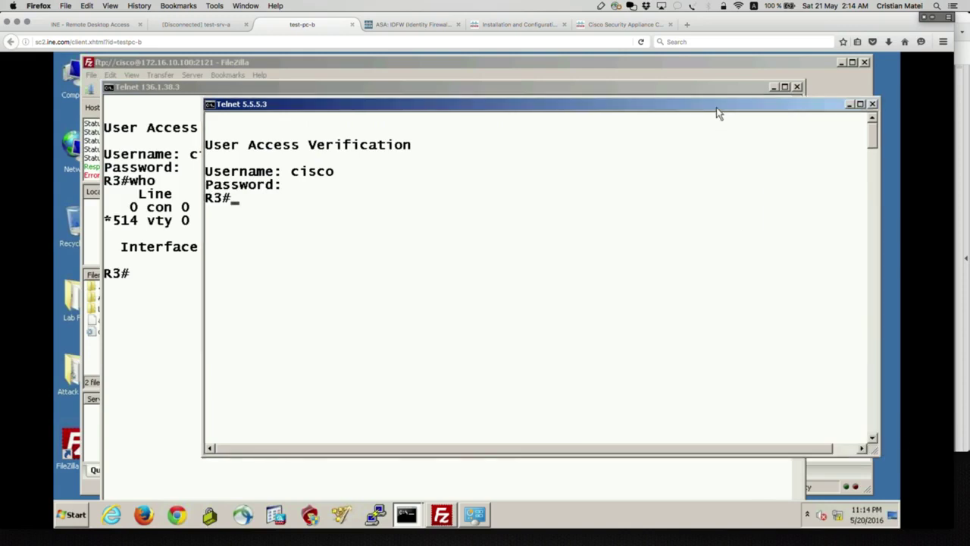
Run who and circle the new vty 1 session from 136.1.38.90, then clear the marks.
{"action": "type", "text": "who"}
{"action": "key", "text": "Return"}
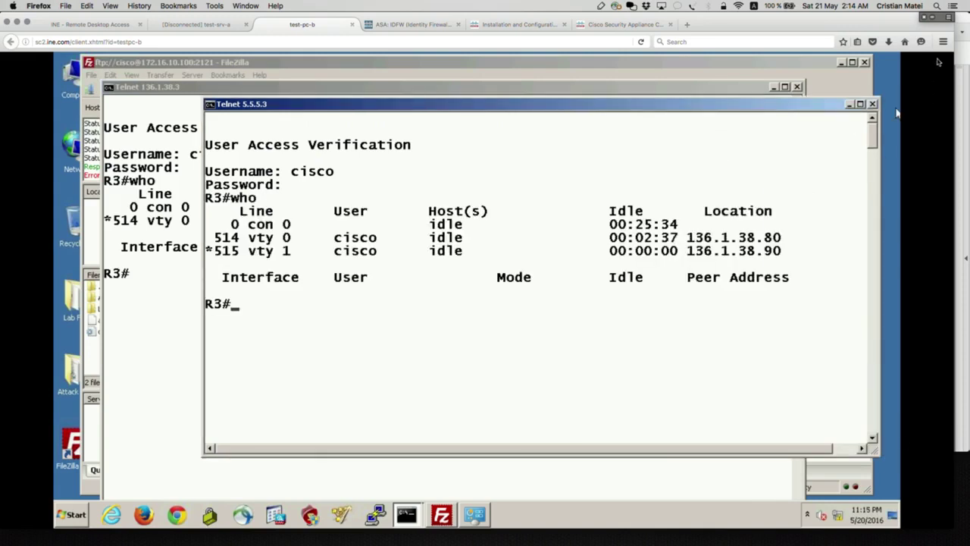
{"action": "left_click", "coordinate": [930, 17]}
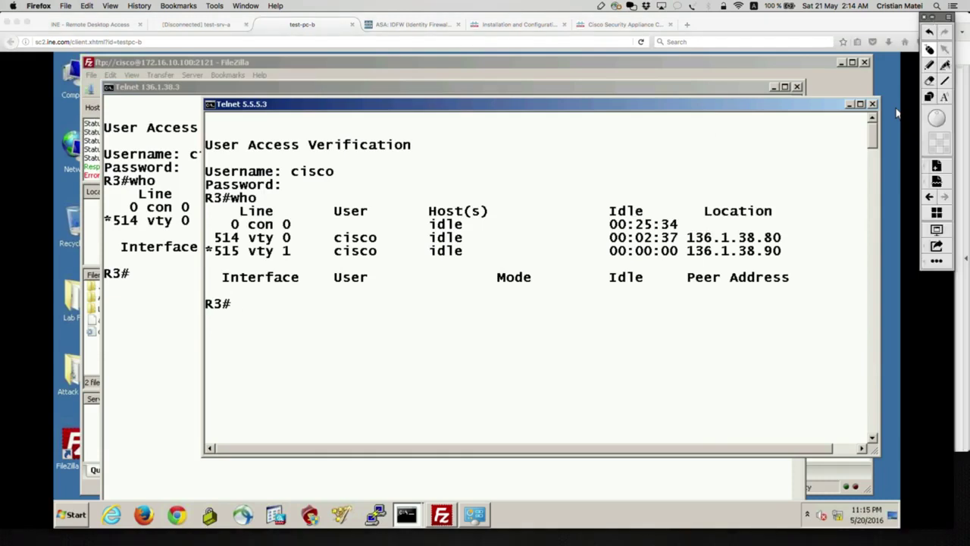
{"action": "left_click", "coordinate": [931, 66]}
{"action": "mouse_move", "coordinate": [297, 241]}
{"action": "left_mouse_down"}
{"action": "mouse_move", "coordinate": [280, 262]}
{"action": "mouse_move", "coordinate": [302, 244]}
{"action": "mouse_move", "coordinate": [597, 253]}
{"action": "mouse_move", "coordinate": [582, 265]}
{"action": "left_mouse_up"}
{"action": "mouse_move", "coordinate": [786, 248]}
{"action": "left_mouse_down"}
{"action": "mouse_move", "coordinate": [638, 244]}
{"action": "mouse_move", "coordinate": [678, 264]}
{"action": "mouse_move", "coordinate": [790, 251]}
{"action": "left_mouse_up"}
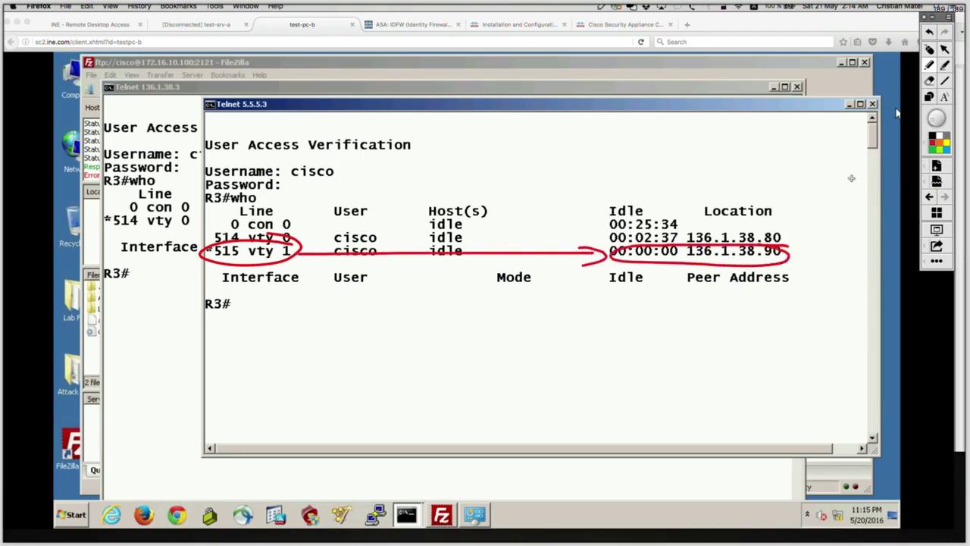
{"action": "key", "text": "Escape"}
In the ASA3 terminal, run show xlate again to list translations.
{"action": "key", "text": "super+Tab"}
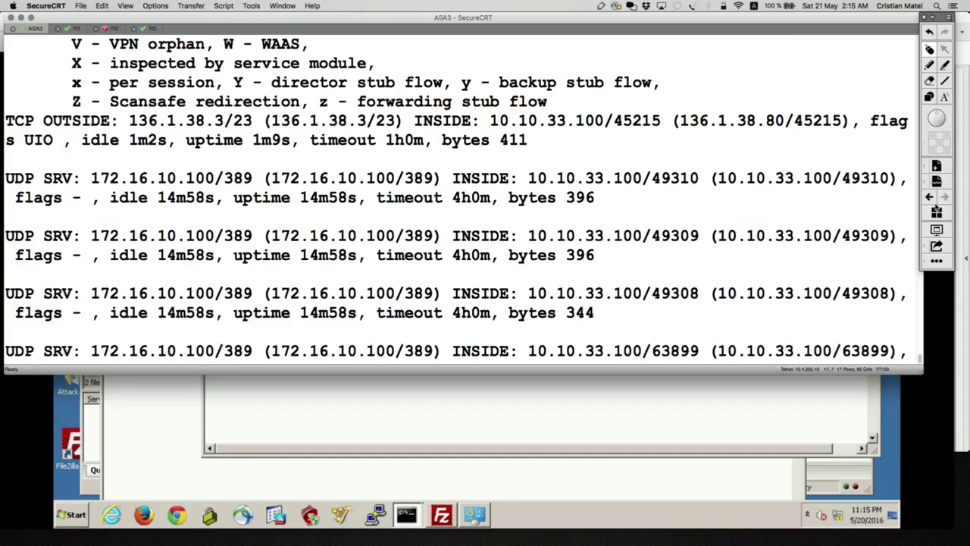
{"action": "key", "text": "Return"}
{"action": "type", "text": "show "}
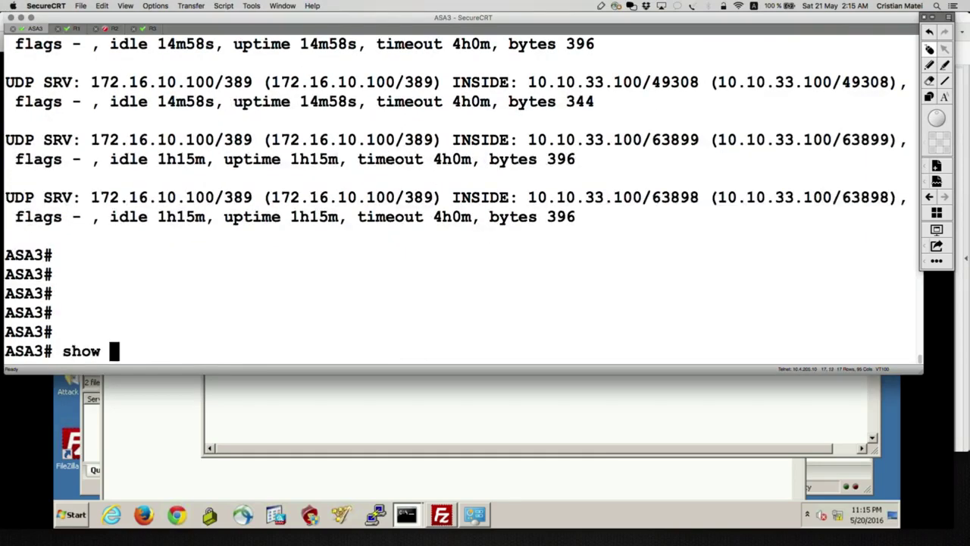
{"action": "type", "text": "xla"}
{"action": "key", "text": "Tab"}
{"action": "key", "text": "Return"}
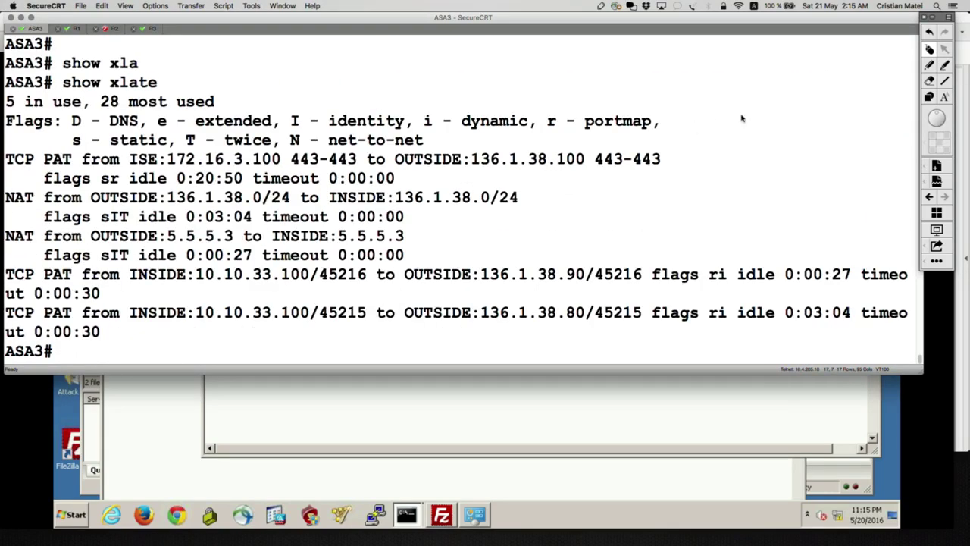
Mark the new PAT entry 10.10.33.100 to 136.1.38.90 and its ri flags, then clear.
{"action": "left_click", "coordinate": [929, 66]}
{"action": "left_click", "coordinate": [931, 65]}
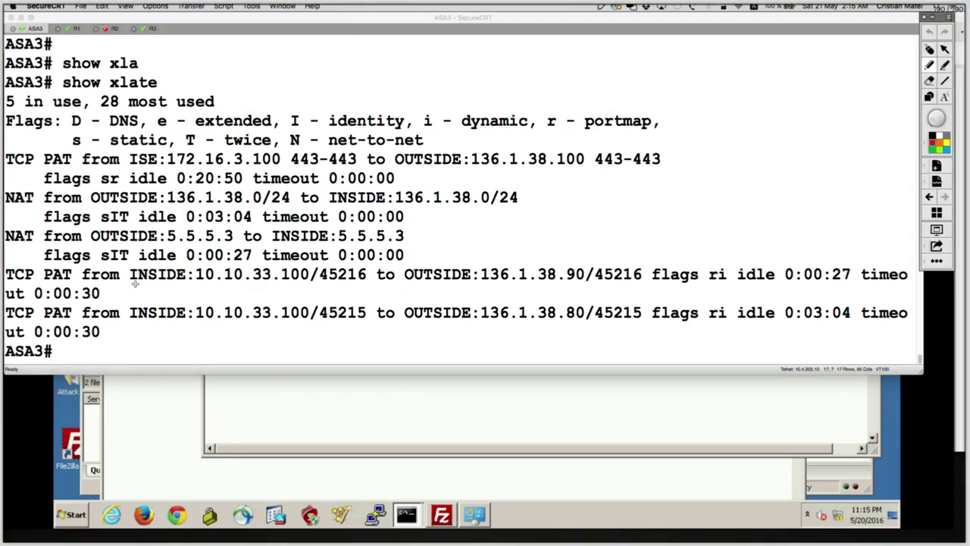
{"action": "mouse_move", "coordinate": [131, 284]}
{"action": "left_mouse_down"}
{"action": "mouse_move", "coordinate": [403, 301]}
{"action": "mouse_move", "coordinate": [427, 293]}
{"action": "mouse_move", "coordinate": [432, 303]}
{"action": "mouse_move", "coordinate": [415, 292]}
{"action": "mouse_move", "coordinate": [485, 282]}
{"action": "left_mouse_up"}
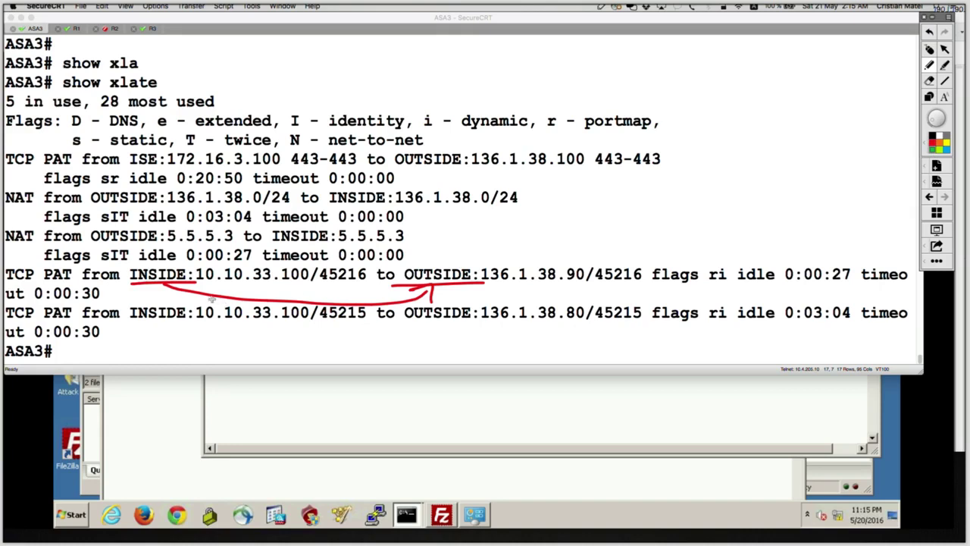
{"action": "mouse_move", "coordinate": [208, 287]}
{"action": "left_mouse_down"}
{"action": "mouse_move", "coordinate": [319, 283]}
{"action": "mouse_move", "coordinate": [311, 294]}
{"action": "mouse_move", "coordinate": [382, 311]}
{"action": "mouse_move", "coordinate": [519, 298]}
{"action": "mouse_move", "coordinate": [530, 282]}
{"action": "mouse_move", "coordinate": [477, 286]}
{"action": "mouse_move", "coordinate": [574, 283]}
{"action": "left_mouse_up"}
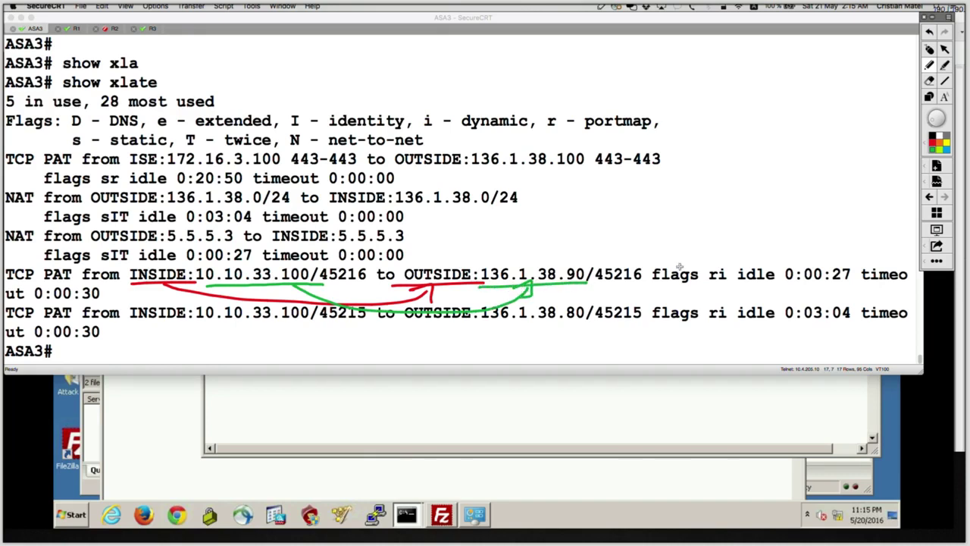
{"action": "mouse_move", "coordinate": [719, 261]}
{"action": "left_mouse_down"}
{"action": "mouse_move", "coordinate": [655, 263]}
{"action": "mouse_move", "coordinate": [741, 271]}
{"action": "mouse_move", "coordinate": [735, 259]}
{"action": "left_mouse_up"}
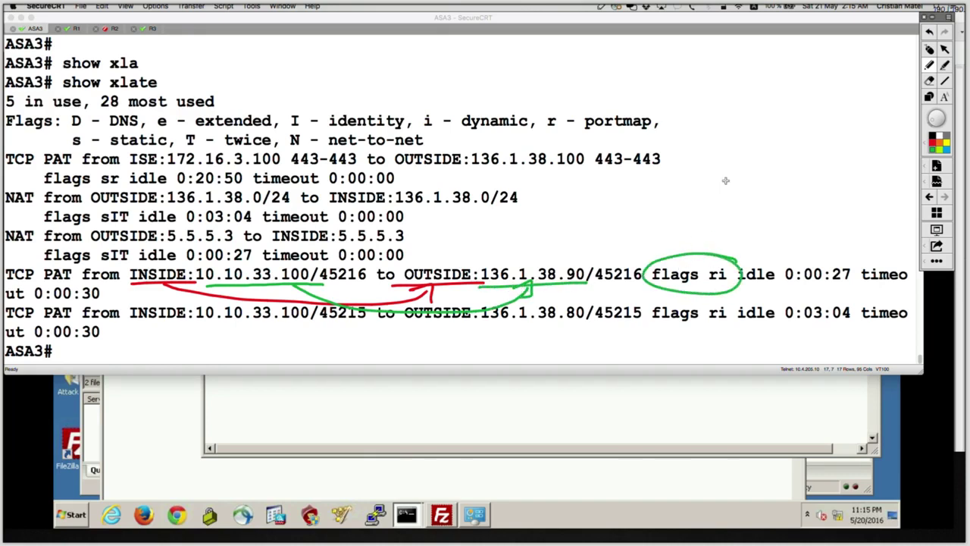
{"action": "left_click", "coordinate": [928, 47]}
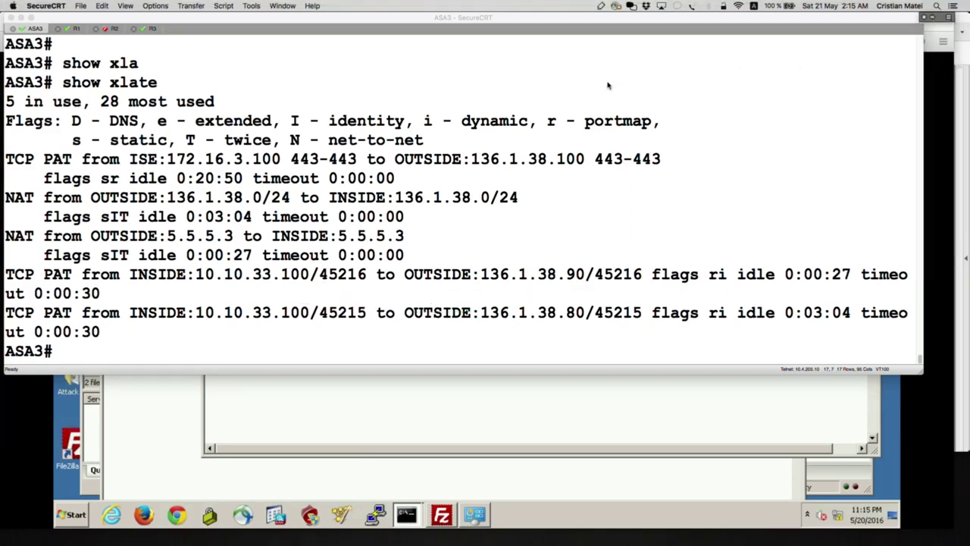
Run show conn long on ASA3 for the detailed connection listing.
{"action": "type", "text": "show conn"}
{"action": "key", "text": "Tab"}
{"action": "type", "text": "long"}
{"action": "key", "text": "Tab"}
{"action": "key", "text": "Return"}
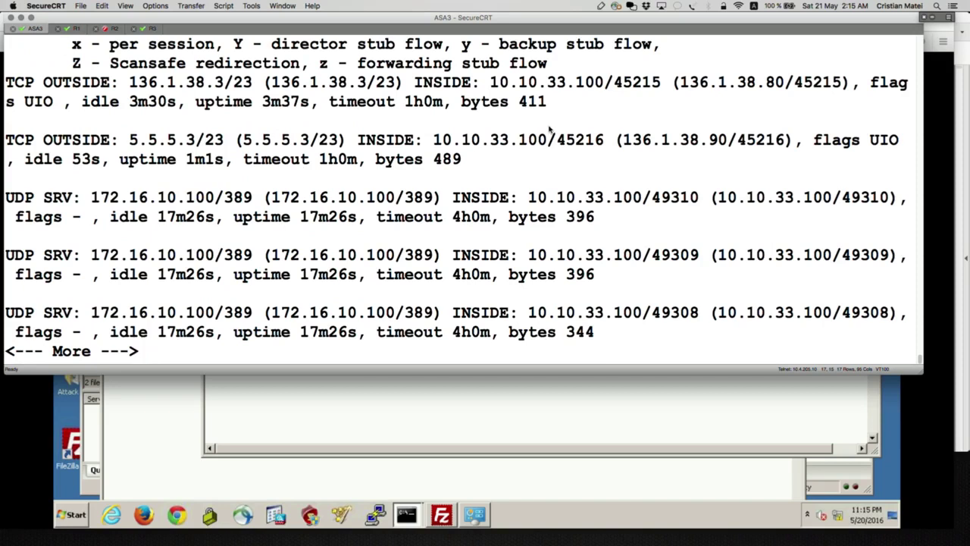
Arrow the 5.5.5.3 entry from INSIDE to OUTSIDE and underline host 10.10.33.100/45216 in green.
{"action": "left_click", "coordinate": [934, 20]}
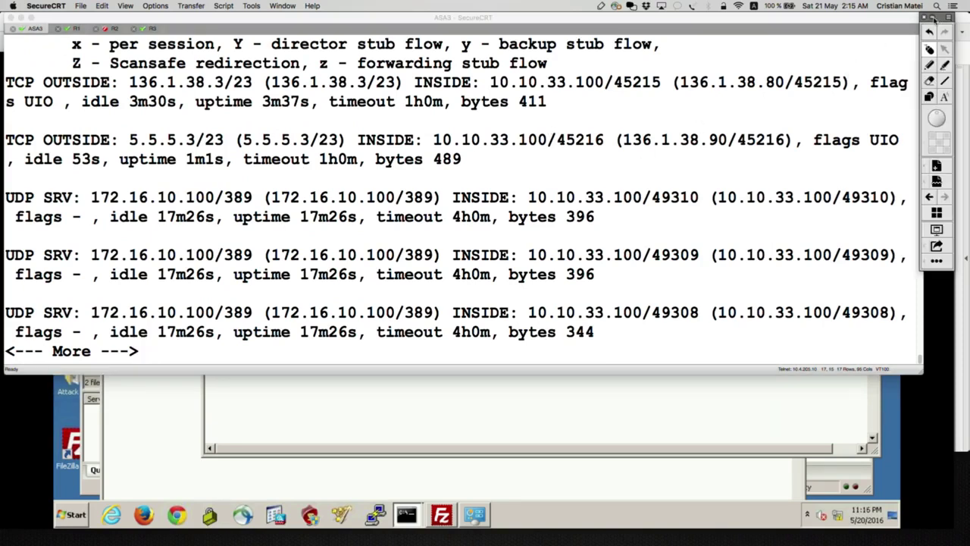
{"action": "left_click", "coordinate": [929, 63]}
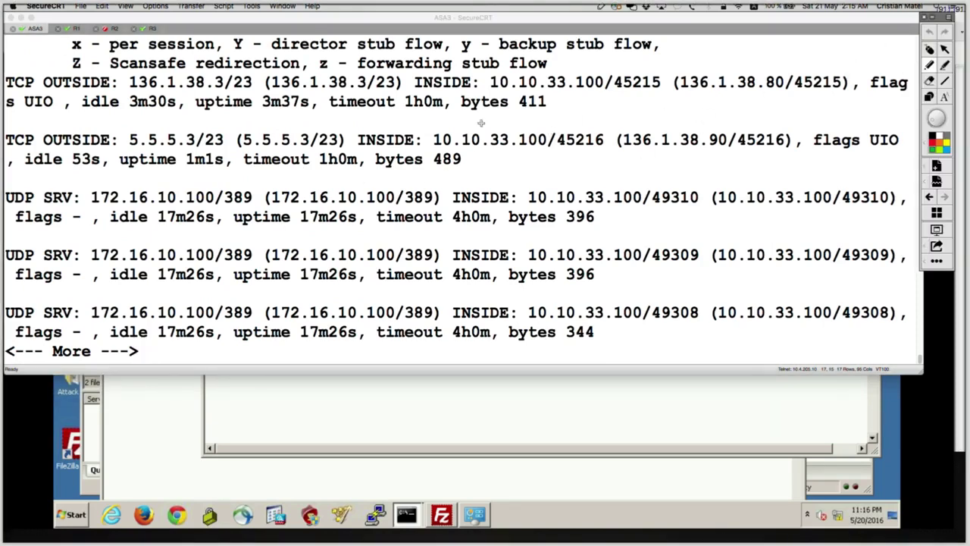
{"action": "mouse_move", "coordinate": [366, 148]}
{"action": "left_mouse_down"}
{"action": "mouse_move", "coordinate": [378, 149]}
{"action": "mouse_move", "coordinate": [338, 171]}
{"action": "mouse_move", "coordinate": [220, 182]}
{"action": "mouse_move", "coordinate": [94, 161]}
{"action": "mouse_move", "coordinate": [107, 173]}
{"action": "left_mouse_up"}
{"action": "left_click_drag", "start_coordinate": [42, 150], "coordinate": [130, 149]}
{"action": "left_click", "coordinate": [933, 150]}
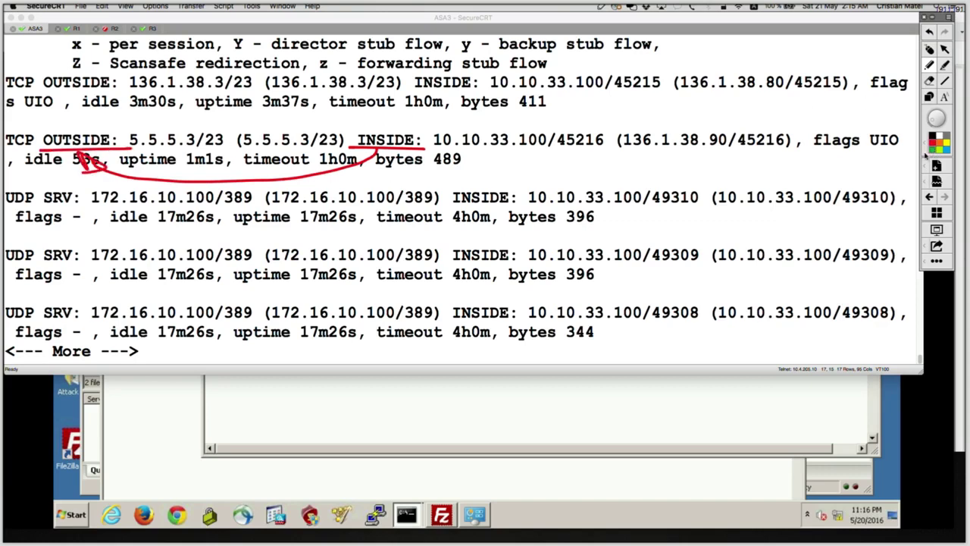
{"action": "left_click_drag", "start_coordinate": [438, 151], "coordinate": [595, 151]}
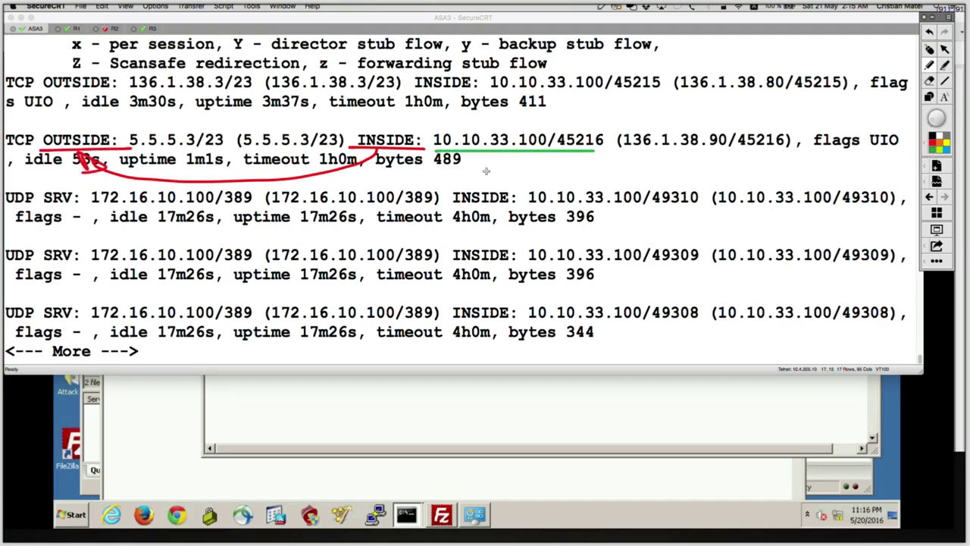
Label the real address RA and the translated 136.1.38.90/45216 TA, linked by an arrow.
{"action": "left_click_drag", "start_coordinate": [492, 114], "coordinate": [493, 130]}
{"action": "mouse_move", "coordinate": [494, 115]}
{"action": "left_mouse_down"}
{"action": "mouse_move", "coordinate": [520, 114]}
{"action": "mouse_move", "coordinate": [522, 132]}
{"action": "left_mouse_up"}
{"action": "mouse_move", "coordinate": [530, 131]}
{"action": "left_mouse_down"}
{"action": "mouse_move", "coordinate": [538, 114]}
{"action": "mouse_move", "coordinate": [555, 132]}
{"action": "left_mouse_up"}
{"action": "left_click_drag", "start_coordinate": [530, 124], "coordinate": [547, 121]}
{"action": "mouse_move", "coordinate": [534, 153]}
{"action": "left_mouse_down"}
{"action": "mouse_move", "coordinate": [635, 185]}
{"action": "mouse_move", "coordinate": [667, 159]}
{"action": "mouse_move", "coordinate": [686, 169]}
{"action": "left_mouse_up"}
{"action": "left_click_drag", "start_coordinate": [619, 155], "coordinate": [746, 150]}
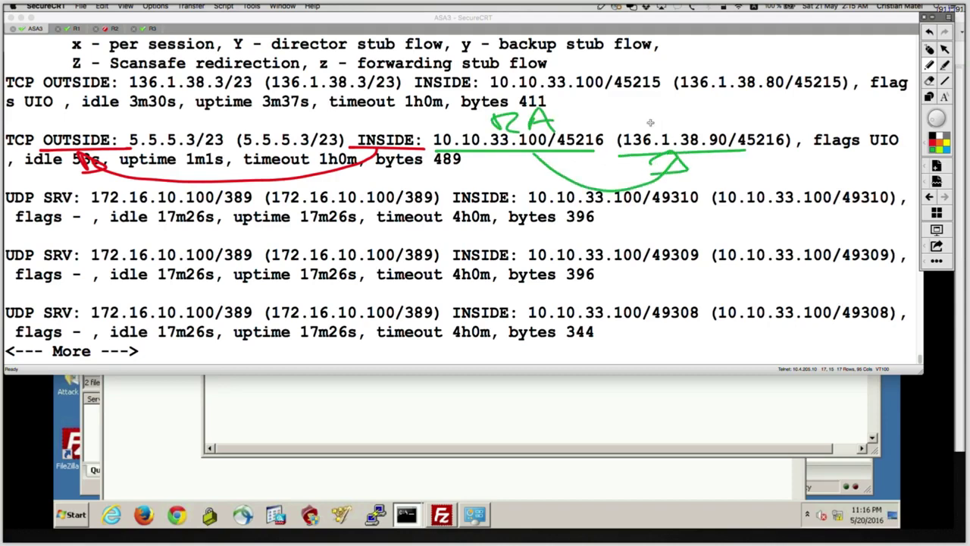
{"action": "left_click_drag", "start_coordinate": [661, 106], "coordinate": [712, 120]}
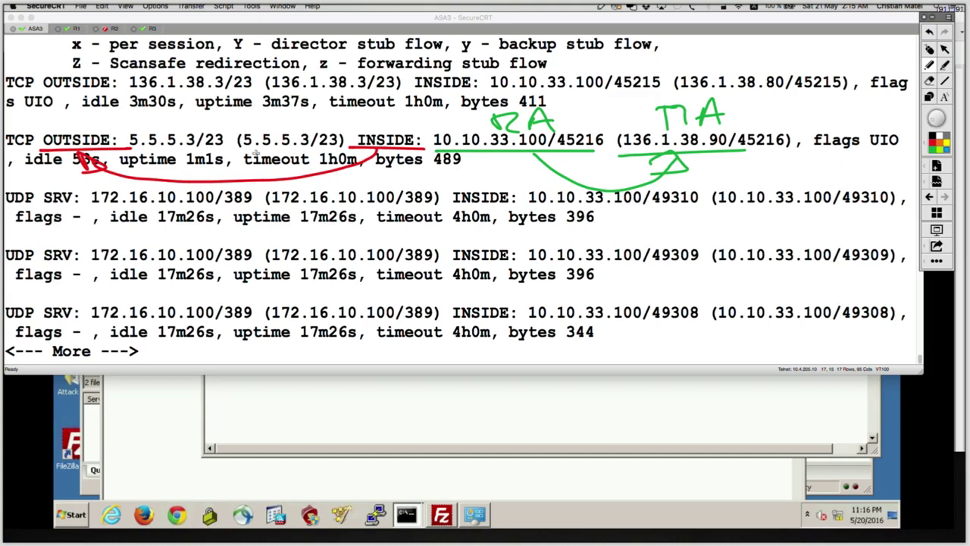
Underline and circle both 5.5.5.3/23 destination entries in blue, then clear the annotations.
{"action": "left_click_drag", "start_coordinate": [243, 151], "coordinate": [331, 150]}
{"action": "left_click_drag", "start_coordinate": [130, 151], "coordinate": [205, 150]}
{"action": "mouse_move", "coordinate": [328, 118]}
{"action": "left_mouse_down"}
{"action": "mouse_move", "coordinate": [190, 113]}
{"action": "mouse_move", "coordinate": [114, 135]}
{"action": "mouse_move", "coordinate": [163, 170]}
{"action": "mouse_move", "coordinate": [319, 166]}
{"action": "mouse_move", "coordinate": [350, 138]}
{"action": "mouse_move", "coordinate": [280, 106]}
{"action": "left_mouse_up"}
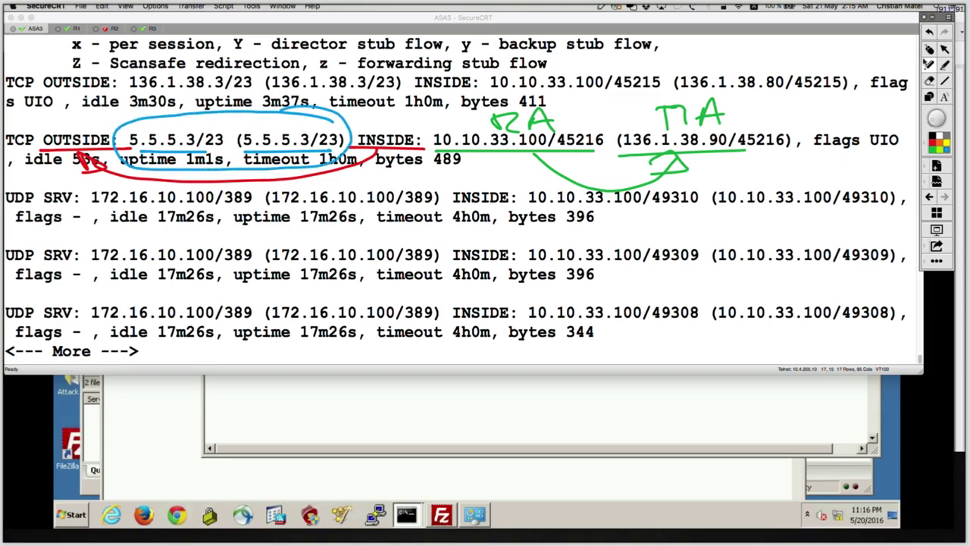
{"action": "left_click", "coordinate": [930, 50]}
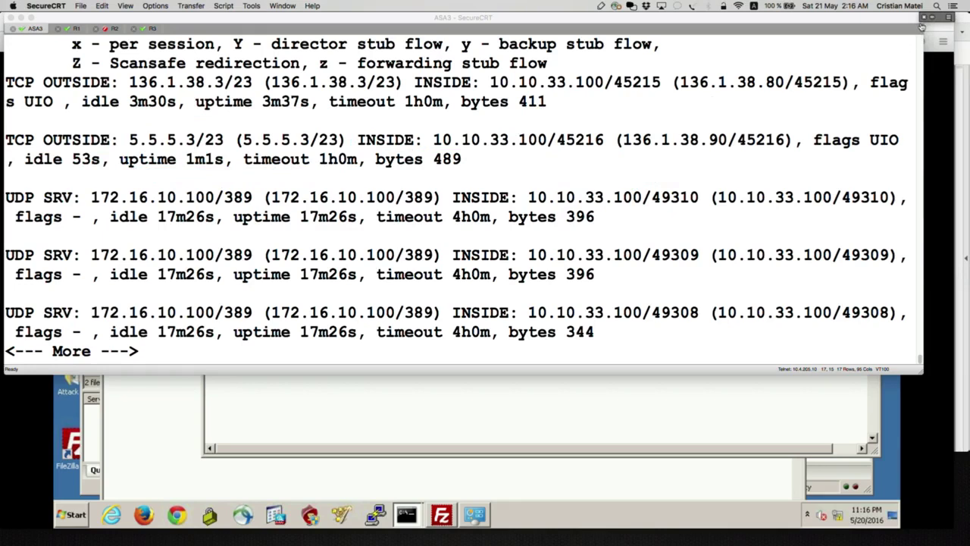
Run show running-config nat on ASA3, then bring the TextEdit object-group notes forward.
{"action": "left_click", "coordinate": [922, 27]}
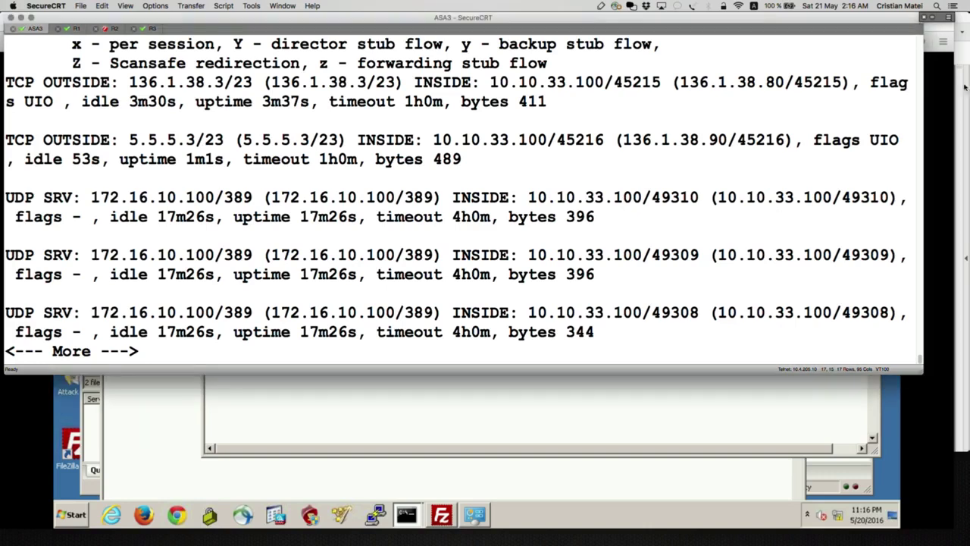
{"action": "type", "text": "qshow run"}
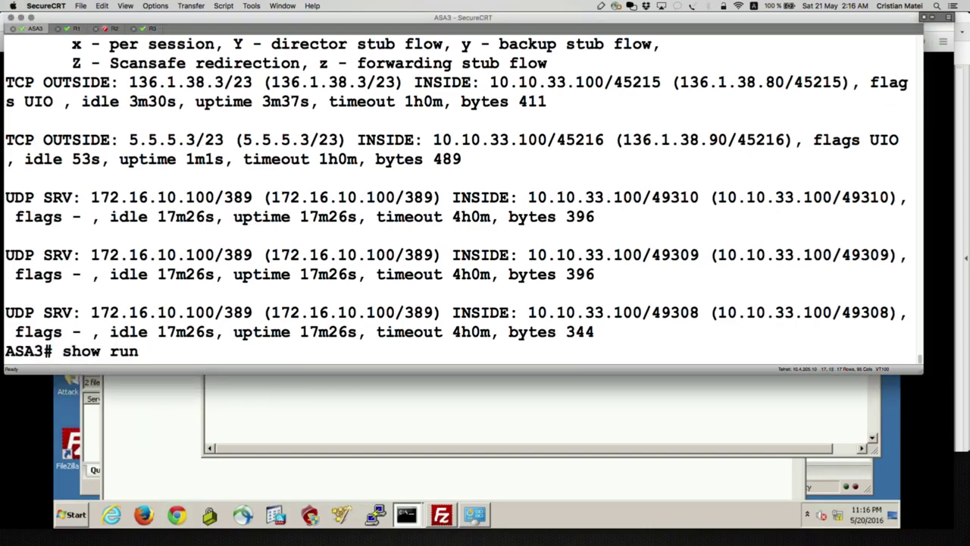
{"action": "key", "text": "Tab"}
{"action": "type", "text": "nat"}
{"action": "key", "text": "Tab"}
{"action": "key", "text": "Return"}
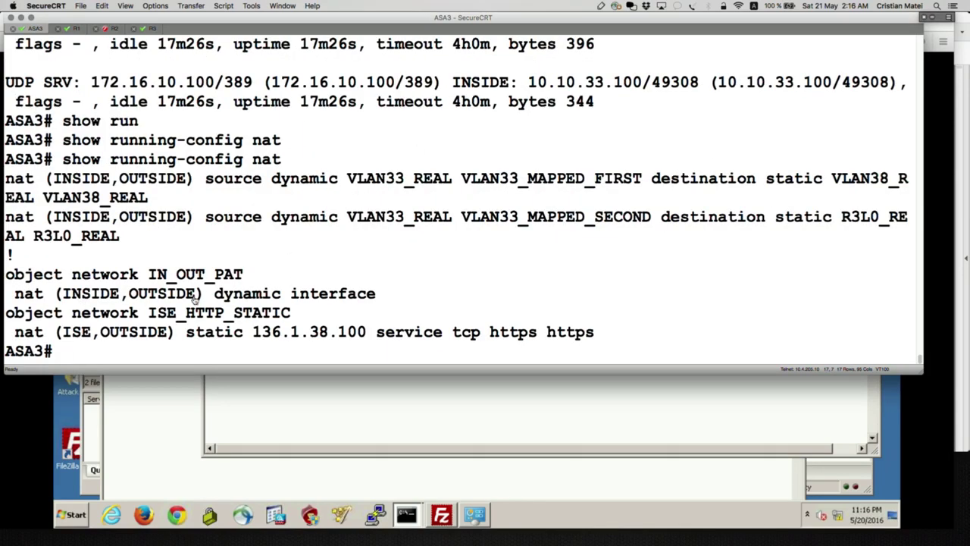
{"action": "key", "text": "super+Tab"}
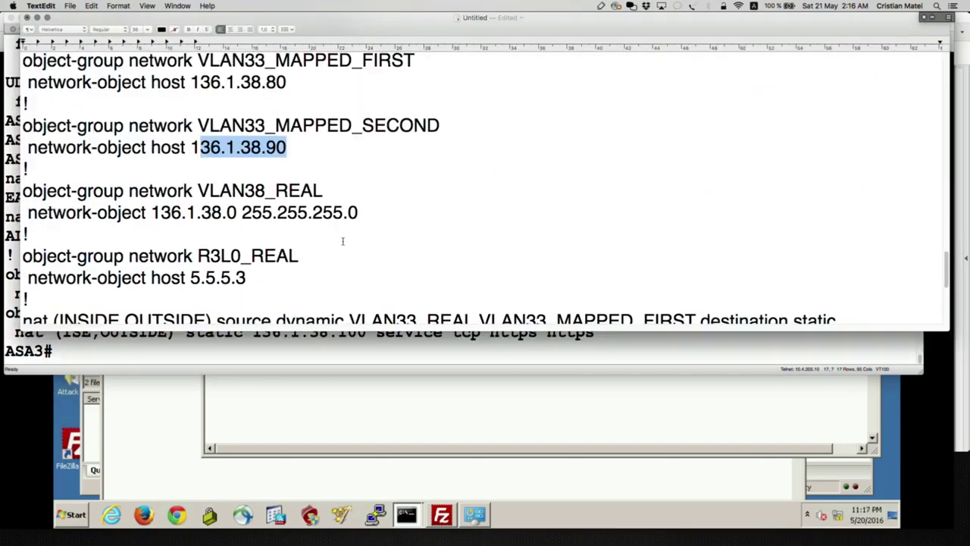
Scroll up in the notes and highlight the IN_OUT_PAT object definition, then deselect it.
{"action": "scroll", "coordinate": [343, 241], "scroll_direction": "up", "scroll_amount": 10}
{"action": "scroll", "coordinate": [342, 241], "scroll_direction": "up", "scroll_amount": 3}
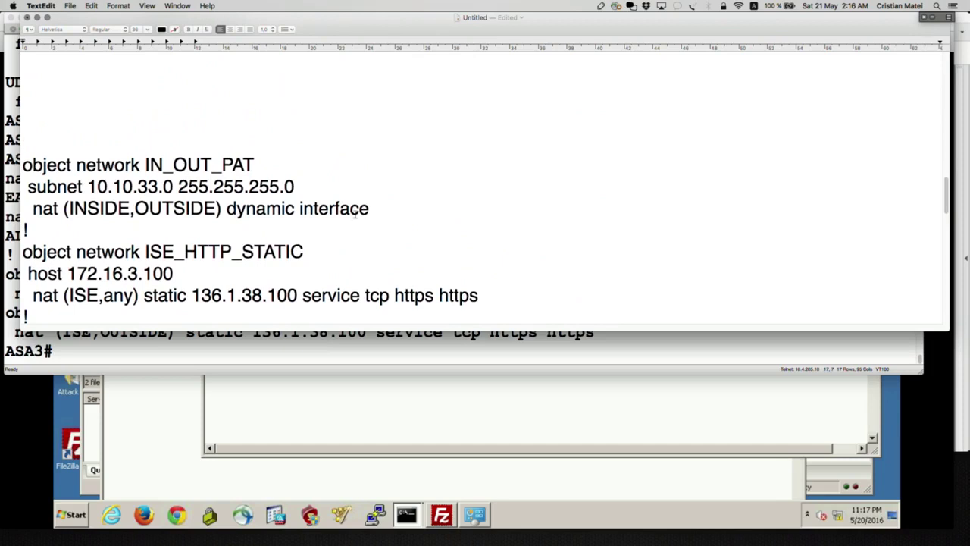
{"action": "left_click_drag", "start_coordinate": [384, 214], "coordinate": [23, 161]}
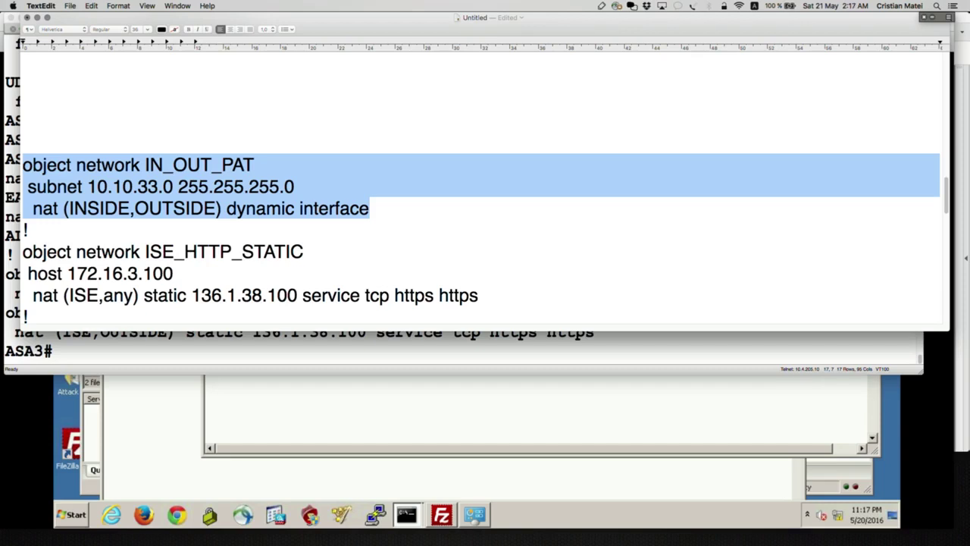
{"action": "left_click", "coordinate": [419, 179]}
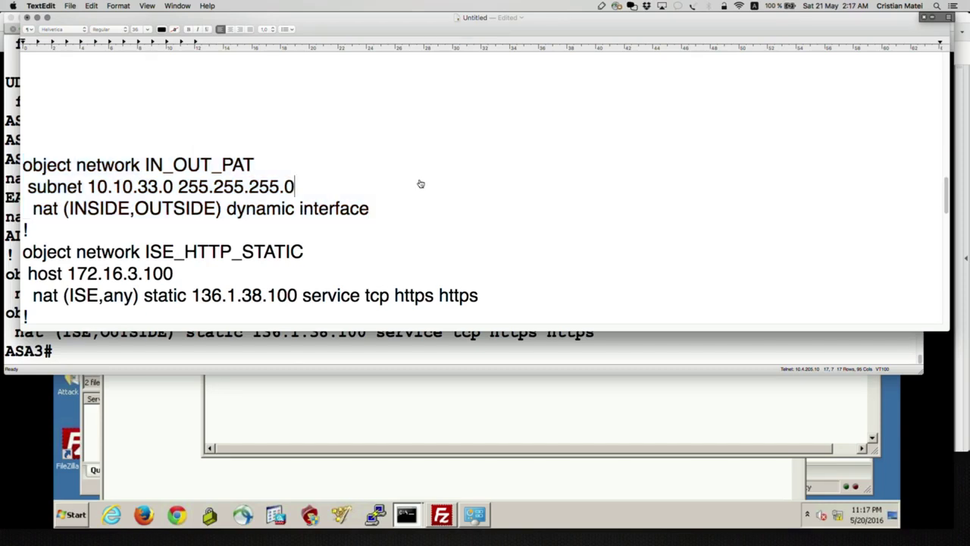
Run show nat on ASA3 to list NAT hit counts, then bring up the topology PDF.
{"action": "key", "text": "super+Tab"}
{"action": "type", "text": "show"}
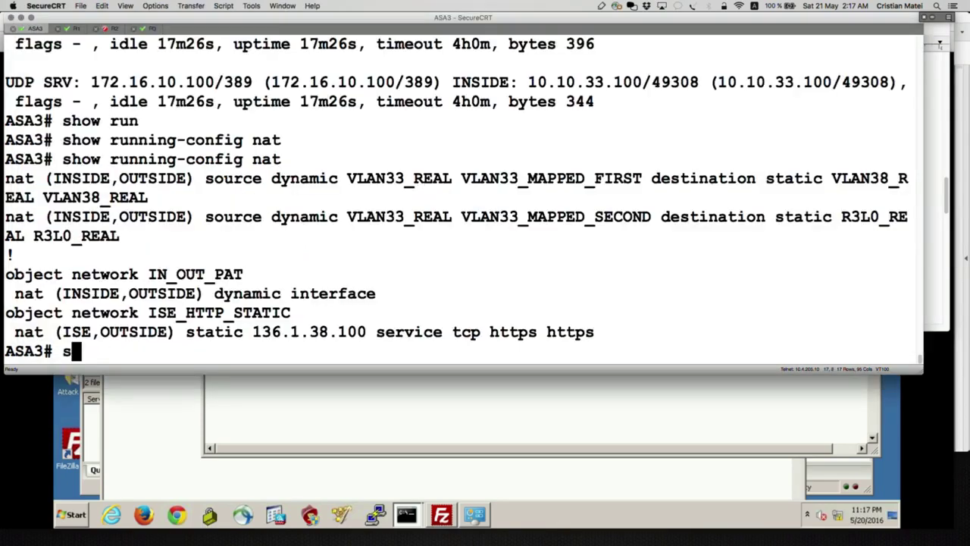
{"action": "type", "text": " na"}
{"action": "key", "text": "Tab"}
{"action": "type", "text": "t"}
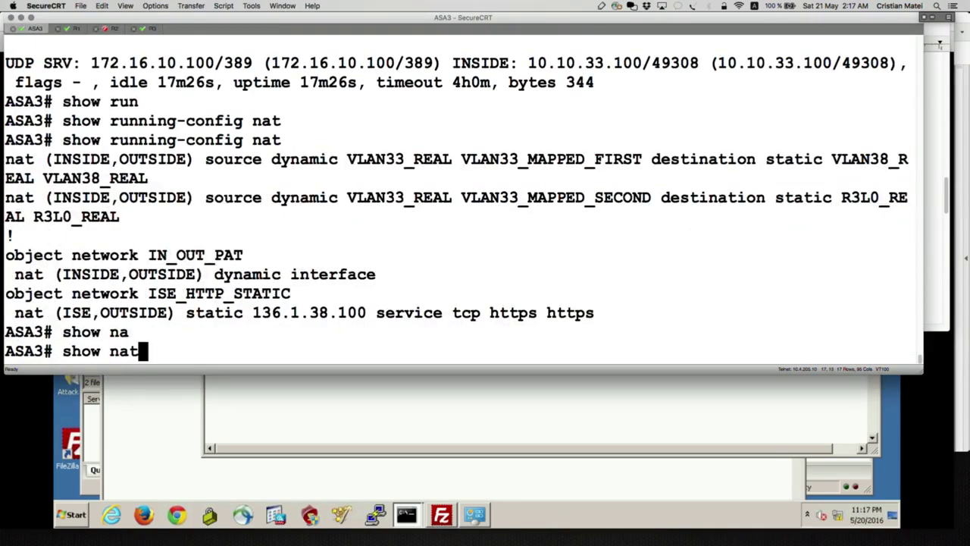
{"action": "key", "text": "Tab"}
{"action": "key", "text": "Return"}
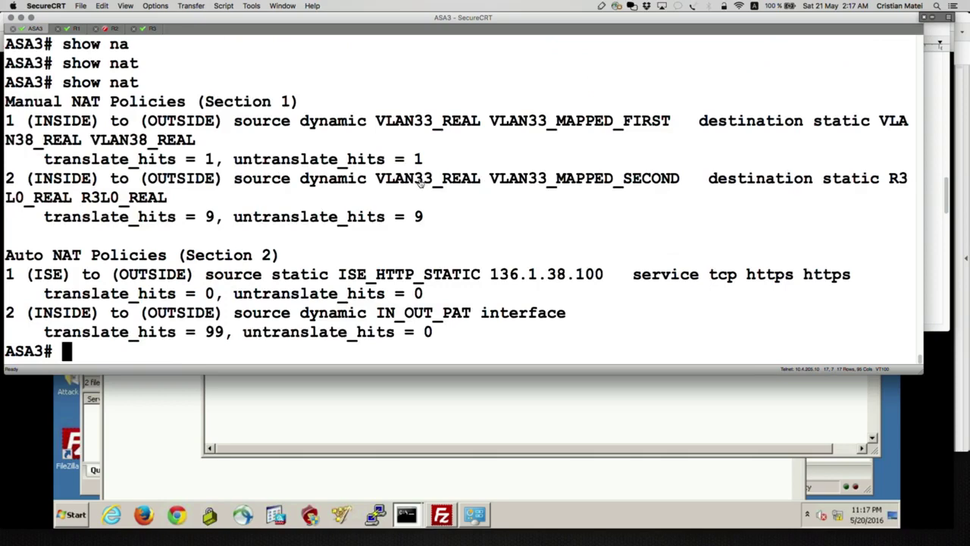
{"action": "key", "text": "super+Tab"}
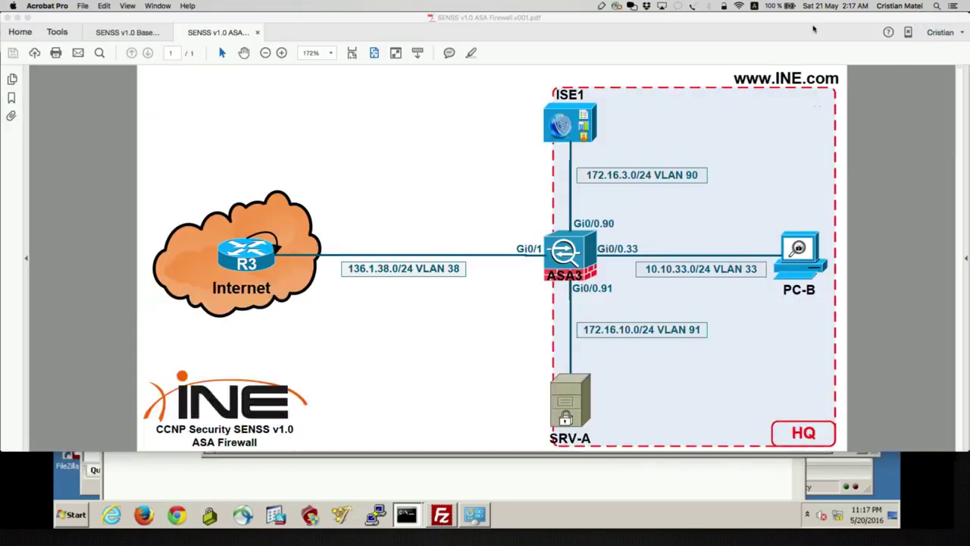
Sketch PC-B's path through ASA3 and a second path to R3, labelled Lo R3.
{"action": "left_click", "coordinate": [604, 6]}
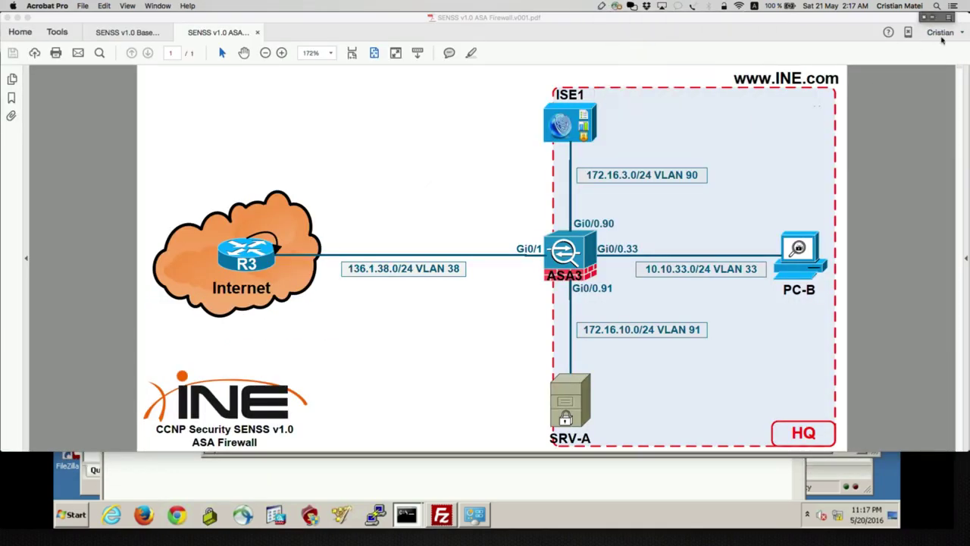
{"action": "mouse_move", "coordinate": [789, 236]}
{"action": "left_mouse_down"}
{"action": "mouse_move", "coordinate": [515, 221]}
{"action": "mouse_move", "coordinate": [315, 231]}
{"action": "mouse_move", "coordinate": [341, 245]}
{"action": "mouse_move", "coordinate": [364, 206]}
{"action": "mouse_move", "coordinate": [394, 201]}
{"action": "mouse_move", "coordinate": [391, 221]}
{"action": "mouse_move", "coordinate": [430, 195]}
{"action": "mouse_move", "coordinate": [488, 194]}
{"action": "mouse_move", "coordinate": [493, 203]}
{"action": "left_mouse_up"}
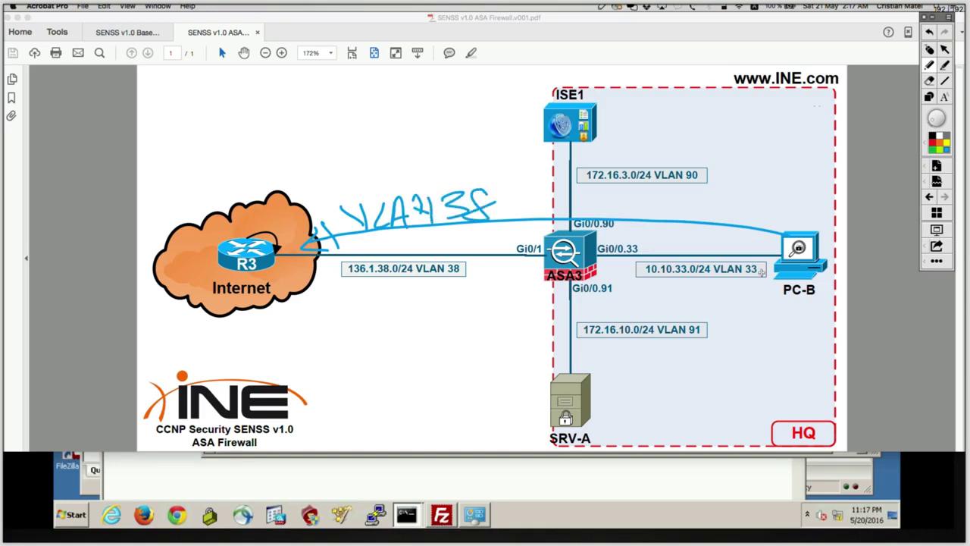
{"action": "mouse_move", "coordinate": [794, 269]}
{"action": "left_mouse_down"}
{"action": "mouse_move", "coordinate": [607, 317]}
{"action": "mouse_move", "coordinate": [324, 281]}
{"action": "mouse_move", "coordinate": [344, 287]}
{"action": "left_mouse_up"}
{"action": "mouse_move", "coordinate": [383, 313]}
{"action": "left_mouse_down"}
{"action": "mouse_move", "coordinate": [400, 347]}
{"action": "mouse_move", "coordinate": [459, 333]}
{"action": "mouse_move", "coordinate": [480, 353]}
{"action": "left_mouse_up"}
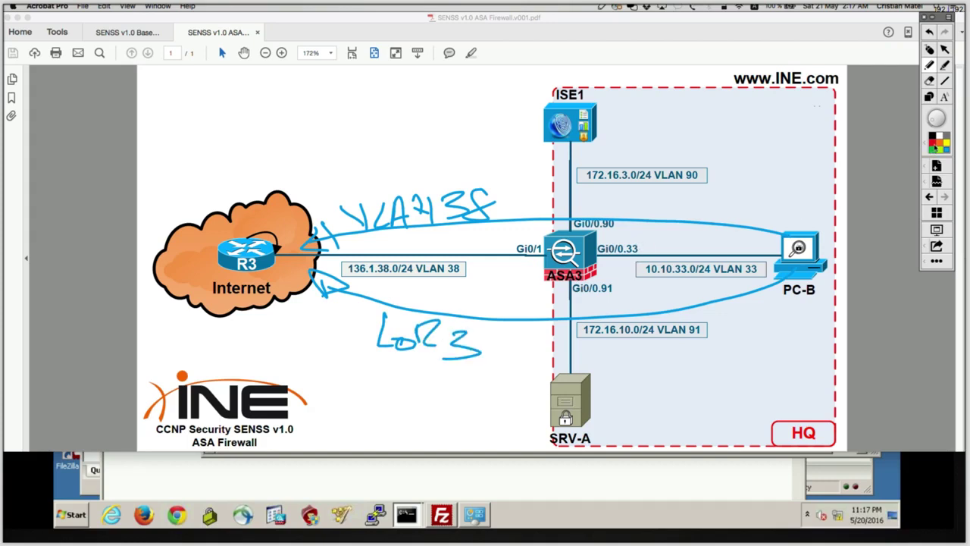
Mark ASA3's IN and OUT sides in red, clear the sketch, and return to the show nat output.
{"action": "mouse_move", "coordinate": [637, 233]}
{"action": "left_mouse_down"}
{"action": "mouse_move", "coordinate": [638, 251]}
{"action": "mouse_move", "coordinate": [650, 250]}
{"action": "left_mouse_up"}
{"action": "left_click_drag", "start_coordinate": [650, 241], "coordinate": [666, 240]}
{"action": "mouse_move", "coordinate": [666, 231]}
{"action": "left_mouse_down"}
{"action": "mouse_move", "coordinate": [666, 249]}
{"action": "mouse_move", "coordinate": [530, 250]}
{"action": "left_mouse_up"}
{"action": "left_click_drag", "start_coordinate": [457, 239], "coordinate": [452, 244]}
{"action": "left_click_drag", "start_coordinate": [471, 232], "coordinate": [489, 233]}
{"action": "left_click_drag", "start_coordinate": [487, 227], "coordinate": [521, 227]}
{"action": "left_click_drag", "start_coordinate": [506, 232], "coordinate": [506, 253]}
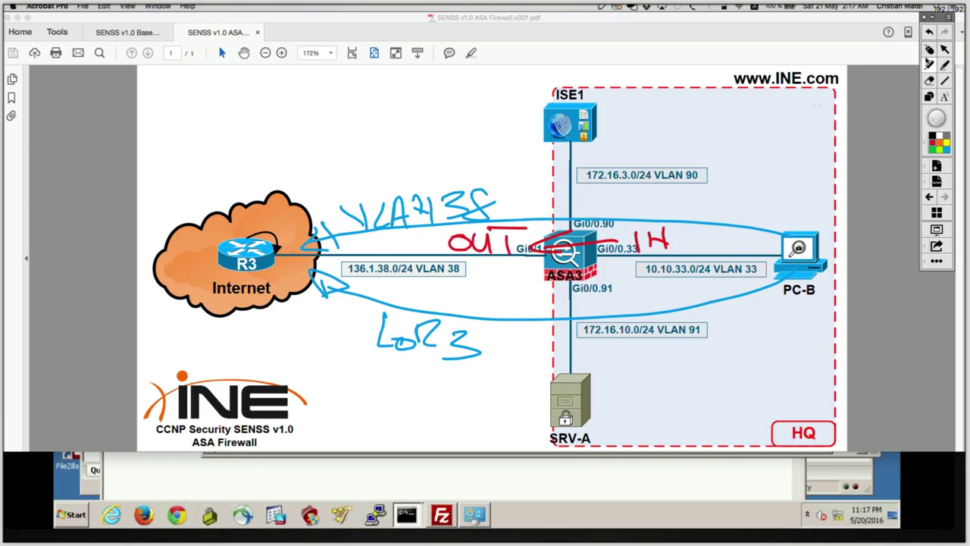
{"action": "left_click", "coordinate": [938, 51]}
{"action": "key", "text": "super+Tab"}
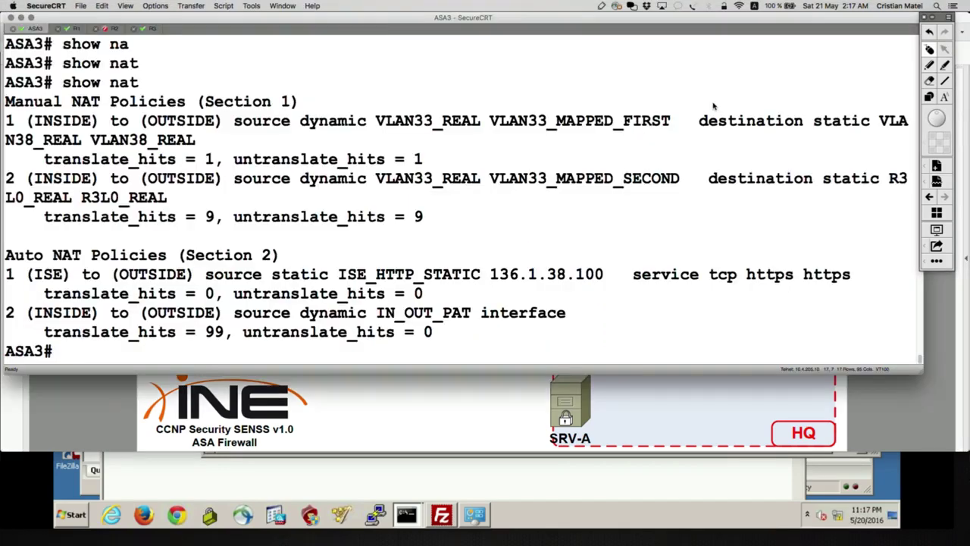
Box the Section 1 twice-NAT rules in red, then underline R3L0_REAL and mark VLAN33_MAPPED_SECOND as .30 in blue.
{"action": "left_click", "coordinate": [928, 64]}
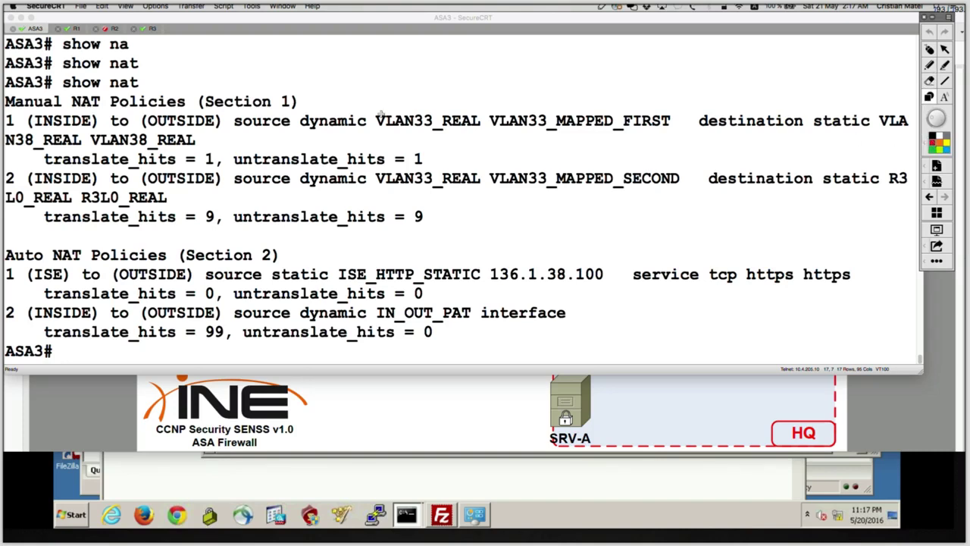
{"action": "mouse_move", "coordinate": [4, 82]}
{"action": "left_mouse_down"}
{"action": "mouse_move", "coordinate": [120, 196]}
{"action": "mouse_move", "coordinate": [806, 257]}
{"action": "mouse_move", "coordinate": [919, 251]}
{"action": "left_mouse_up"}
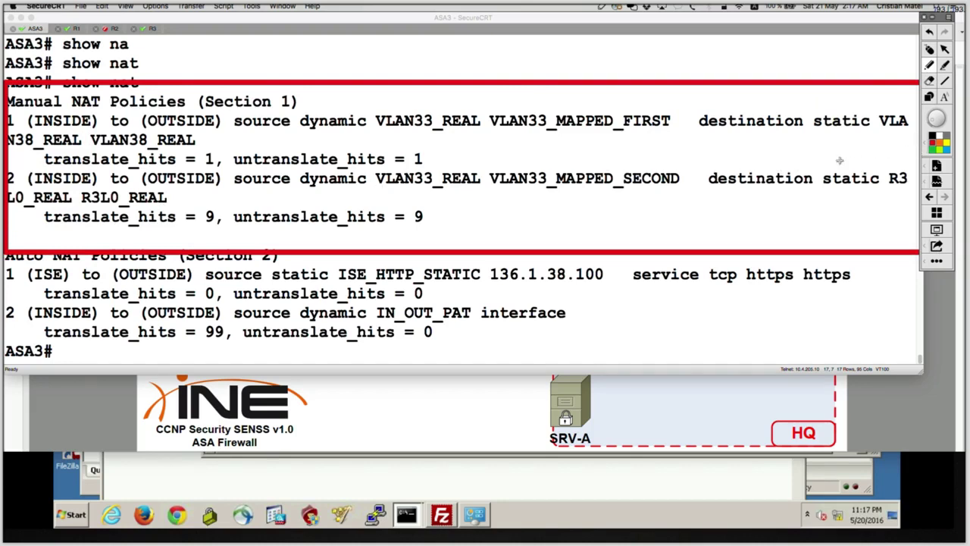
{"action": "left_click", "coordinate": [945, 149]}
{"action": "left_click_drag", "start_coordinate": [79, 206], "coordinate": [178, 206]}
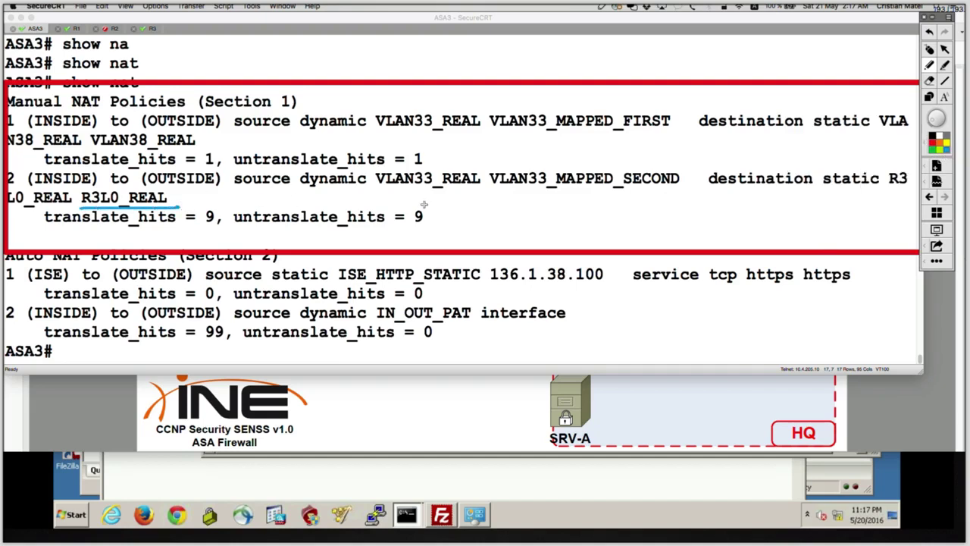
{"action": "mouse_move", "coordinate": [375, 191]}
{"action": "left_mouse_down"}
{"action": "mouse_move", "coordinate": [482, 190]}
{"action": "mouse_move", "coordinate": [500, 211]}
{"action": "mouse_move", "coordinate": [525, 184]}
{"action": "mouse_move", "coordinate": [570, 203]}
{"action": "left_mouse_up"}
{"action": "mouse_move", "coordinate": [581, 196]}
{"action": "left_mouse_down"}
{"action": "mouse_move", "coordinate": [592, 203]}
{"action": "mouse_move", "coordinate": [581, 213]}
{"action": "left_mouse_up"}
{"action": "mouse_move", "coordinate": [615, 199]}
{"action": "left_mouse_down"}
{"action": "mouse_move", "coordinate": [600, 212]}
{"action": "mouse_move", "coordinate": [615, 198]}
{"action": "left_mouse_up"}
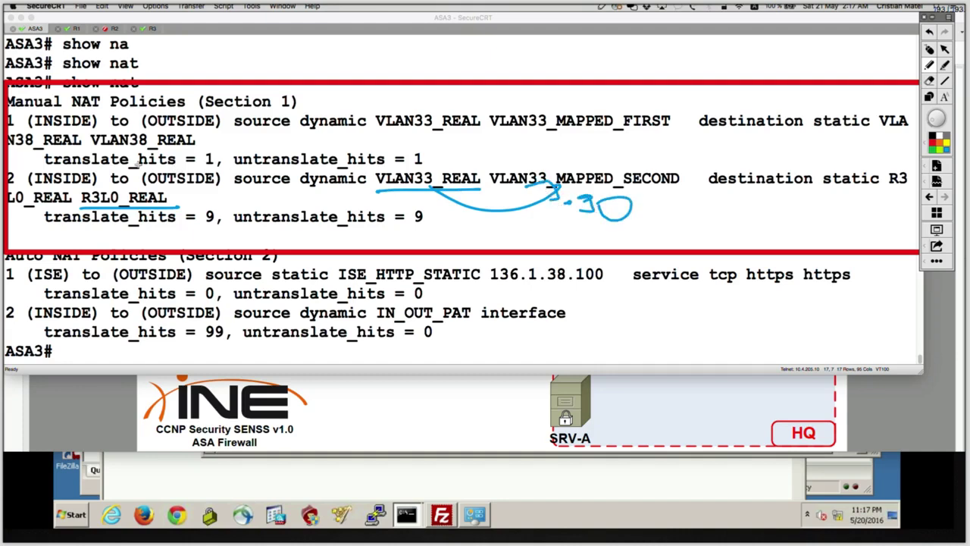
On the first policy, underline VLAN38_REAL and VLAN33_REAL and arrow to VLAN33_MAPPED_FIRST noting .80.
{"action": "left_click_drag", "start_coordinate": [92, 150], "coordinate": [186, 152]}
{"action": "mouse_move", "coordinate": [368, 134]}
{"action": "left_mouse_down"}
{"action": "mouse_move", "coordinate": [544, 127]}
{"action": "mouse_move", "coordinate": [536, 148]}
{"action": "mouse_move", "coordinate": [583, 152]}
{"action": "left_mouse_up"}
{"action": "mouse_move", "coordinate": [597, 138]}
{"action": "left_mouse_down"}
{"action": "mouse_move", "coordinate": [597, 152]}
{"action": "mouse_move", "coordinate": [609, 135]}
{"action": "left_mouse_up"}
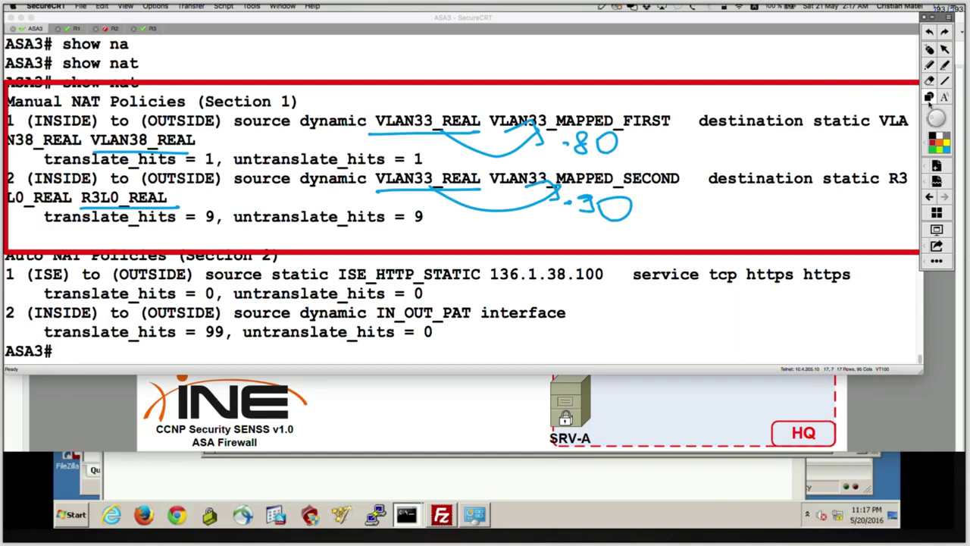
Box the IN_OUT_PAT entry in red and label it DYNAMIC PAT for VLAN33 sources.
{"action": "mouse_move", "coordinate": [4, 291]}
{"action": "left_mouse_down"}
{"action": "mouse_move", "coordinate": [16, 310]}
{"action": "mouse_move", "coordinate": [112, 350]}
{"action": "mouse_move", "coordinate": [542, 356]}
{"action": "mouse_move", "coordinate": [613, 345]}
{"action": "left_mouse_up"}
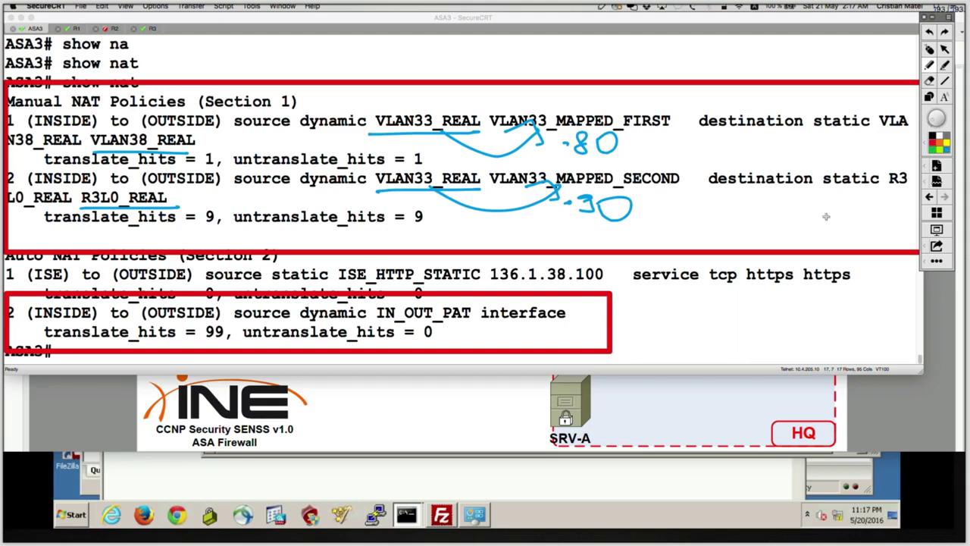
{"action": "mouse_move", "coordinate": [617, 310]}
{"action": "left_mouse_down"}
{"action": "mouse_move", "coordinate": [652, 297]}
{"action": "mouse_move", "coordinate": [772, 302]}
{"action": "mouse_move", "coordinate": [841, 292]}
{"action": "mouse_move", "coordinate": [868, 304]}
{"action": "left_mouse_up"}
{"action": "mouse_move", "coordinate": [650, 331]}
{"action": "left_mouse_down"}
{"action": "mouse_move", "coordinate": [643, 336]}
{"action": "mouse_move", "coordinate": [797, 341]}
{"action": "mouse_move", "coordinate": [810, 326]}
{"action": "mouse_move", "coordinate": [925, 340]}
{"action": "left_mouse_up"}
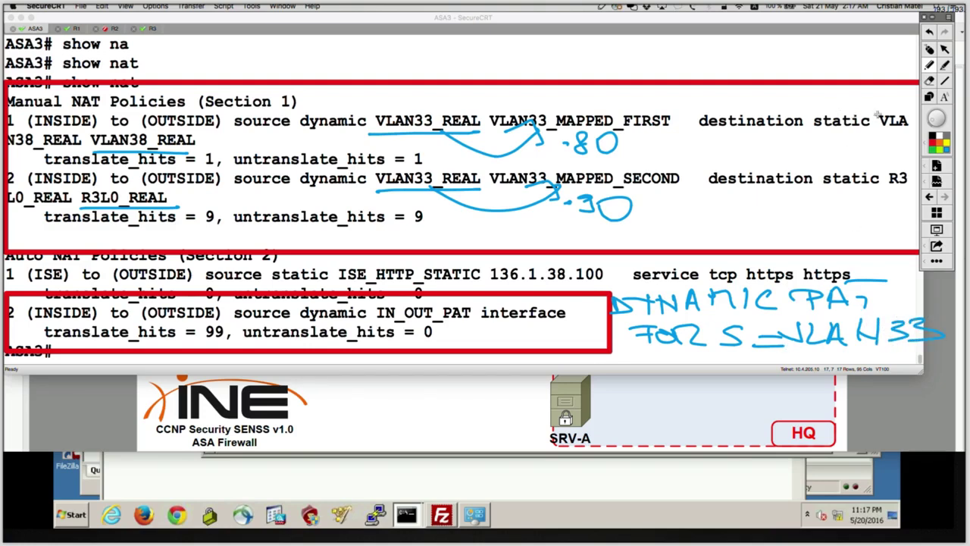
In green, number the IN_OUT_PAT rule with a circled 2, discarding the trial circles and a crossed-out 1.
{"action": "left_click", "coordinate": [937, 148]}
{"action": "mouse_move", "coordinate": [140, 126]}
{"action": "left_mouse_down"}
{"action": "mouse_move", "coordinate": [91, 132]}
{"action": "mouse_move", "coordinate": [203, 144]}
{"action": "left_mouse_up"}
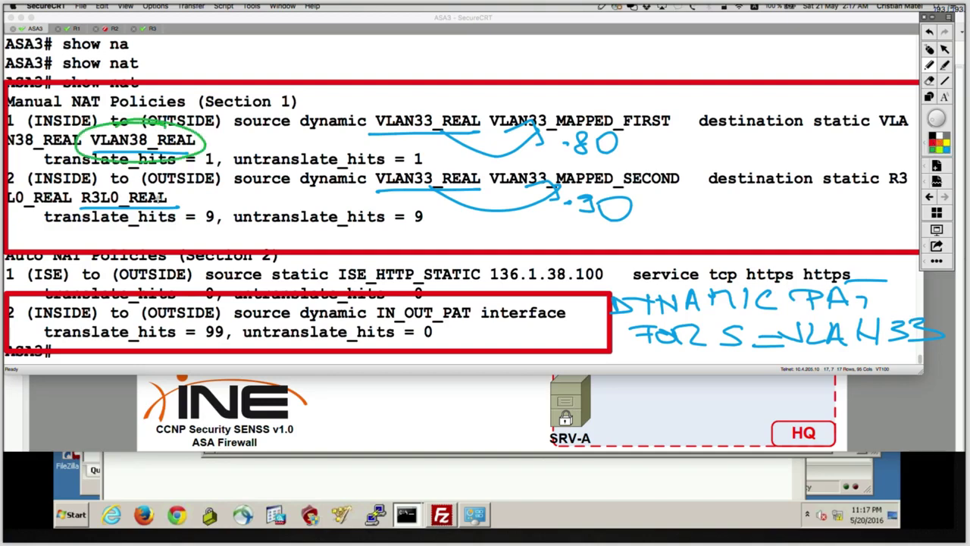
{"action": "mouse_move", "coordinate": [174, 180]}
{"action": "left_mouse_down"}
{"action": "mouse_move", "coordinate": [69, 190]}
{"action": "mouse_move", "coordinate": [121, 214]}
{"action": "mouse_move", "coordinate": [190, 194]}
{"action": "mouse_move", "coordinate": [144, 183]}
{"action": "left_mouse_up"}
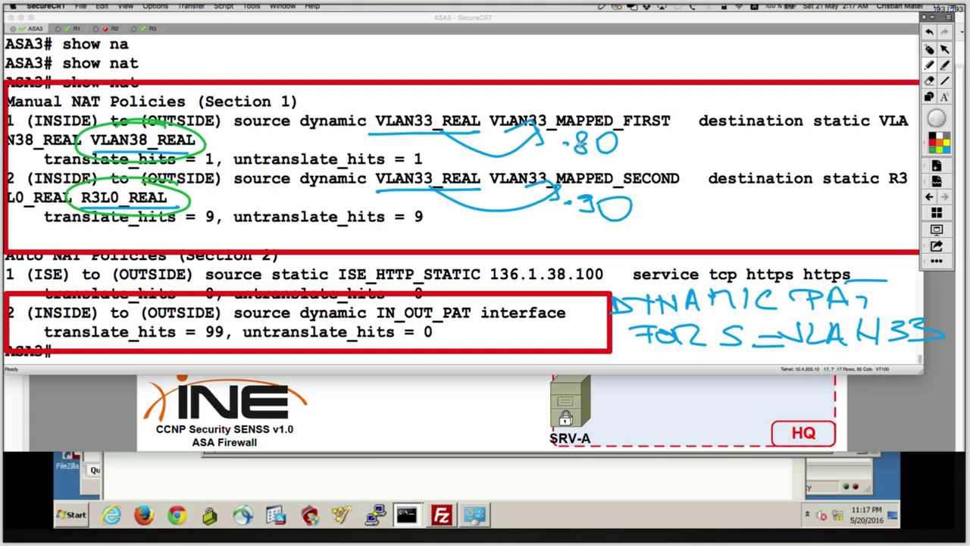
{"action": "key", "text": "super+z"}
{"action": "key", "text": "super+z"}
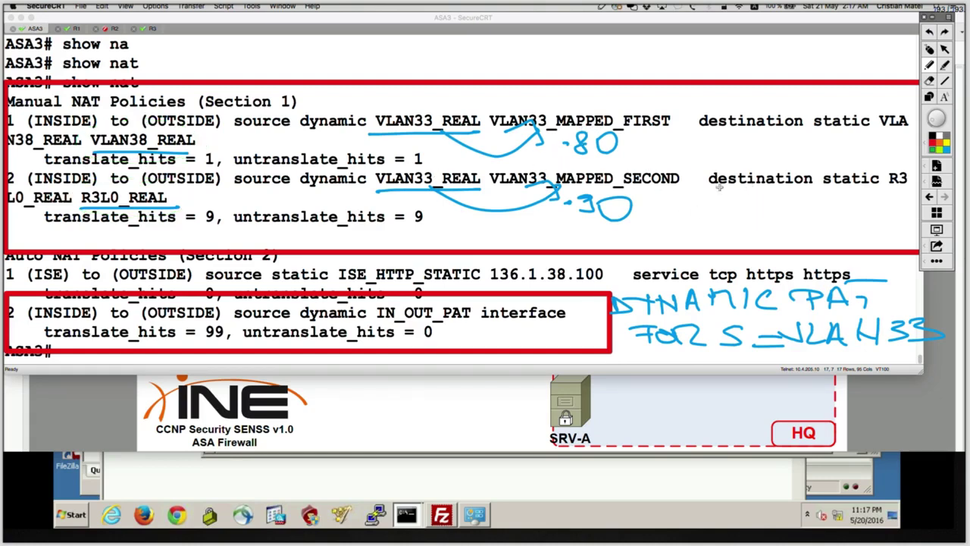
{"action": "mouse_move", "coordinate": [708, 174]}
{"action": "left_mouse_down"}
{"action": "mouse_move", "coordinate": [717, 145]}
{"action": "mouse_move", "coordinate": [695, 190]}
{"action": "mouse_move", "coordinate": [731, 135]}
{"action": "left_mouse_up"}
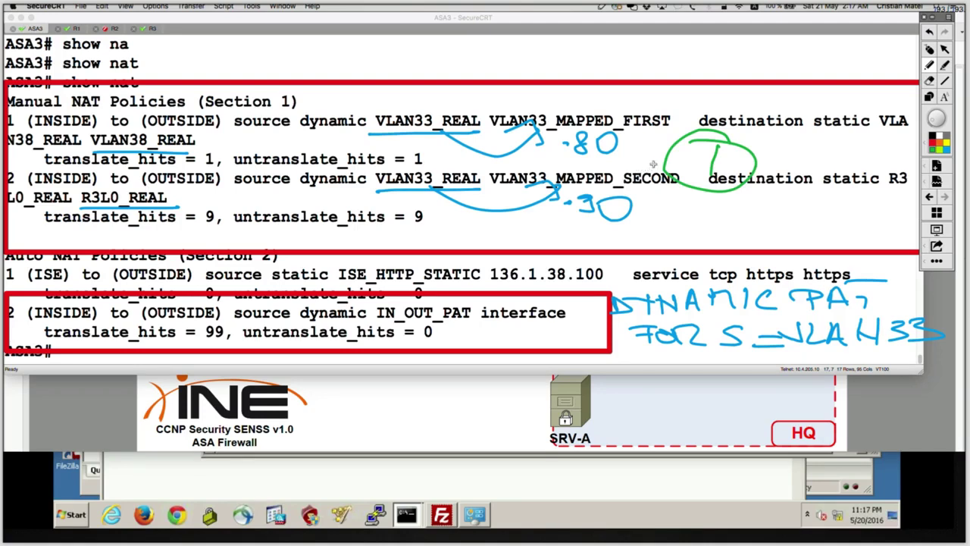
{"action": "left_click_drag", "start_coordinate": [765, 120], "coordinate": [666, 198]}
{"action": "left_click_drag", "start_coordinate": [650, 112], "coordinate": [756, 174]}
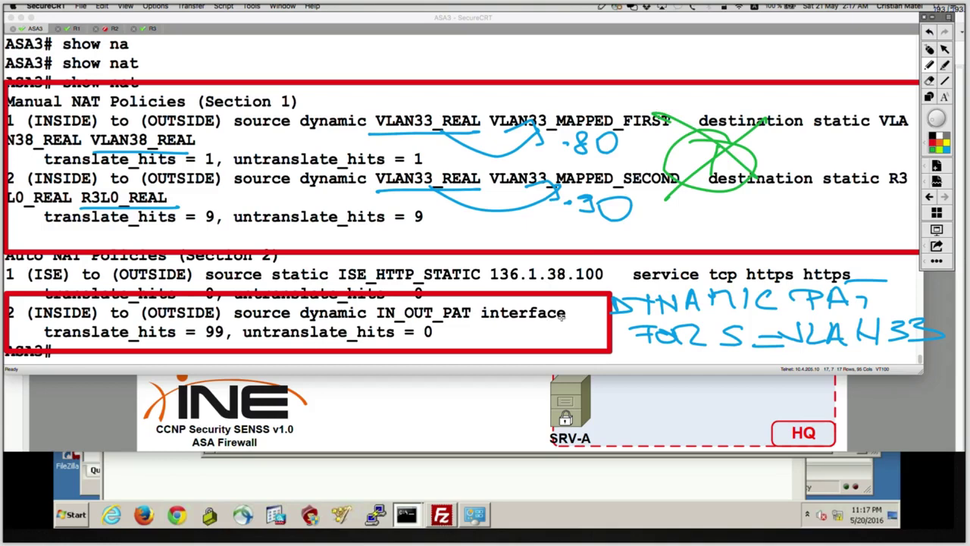
{"action": "mouse_move", "coordinate": [558, 310]}
{"action": "left_mouse_down"}
{"action": "mouse_move", "coordinate": [591, 334]}
{"action": "mouse_move", "coordinate": [594, 295]}
{"action": "mouse_move", "coordinate": [531, 324]}
{"action": "mouse_move", "coordinate": [610, 307]}
{"action": "left_mouse_up"}
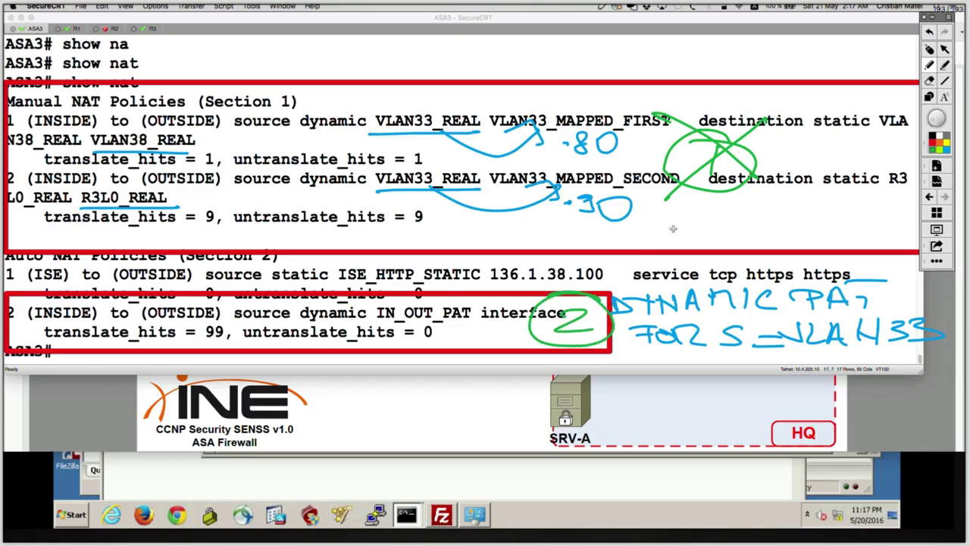